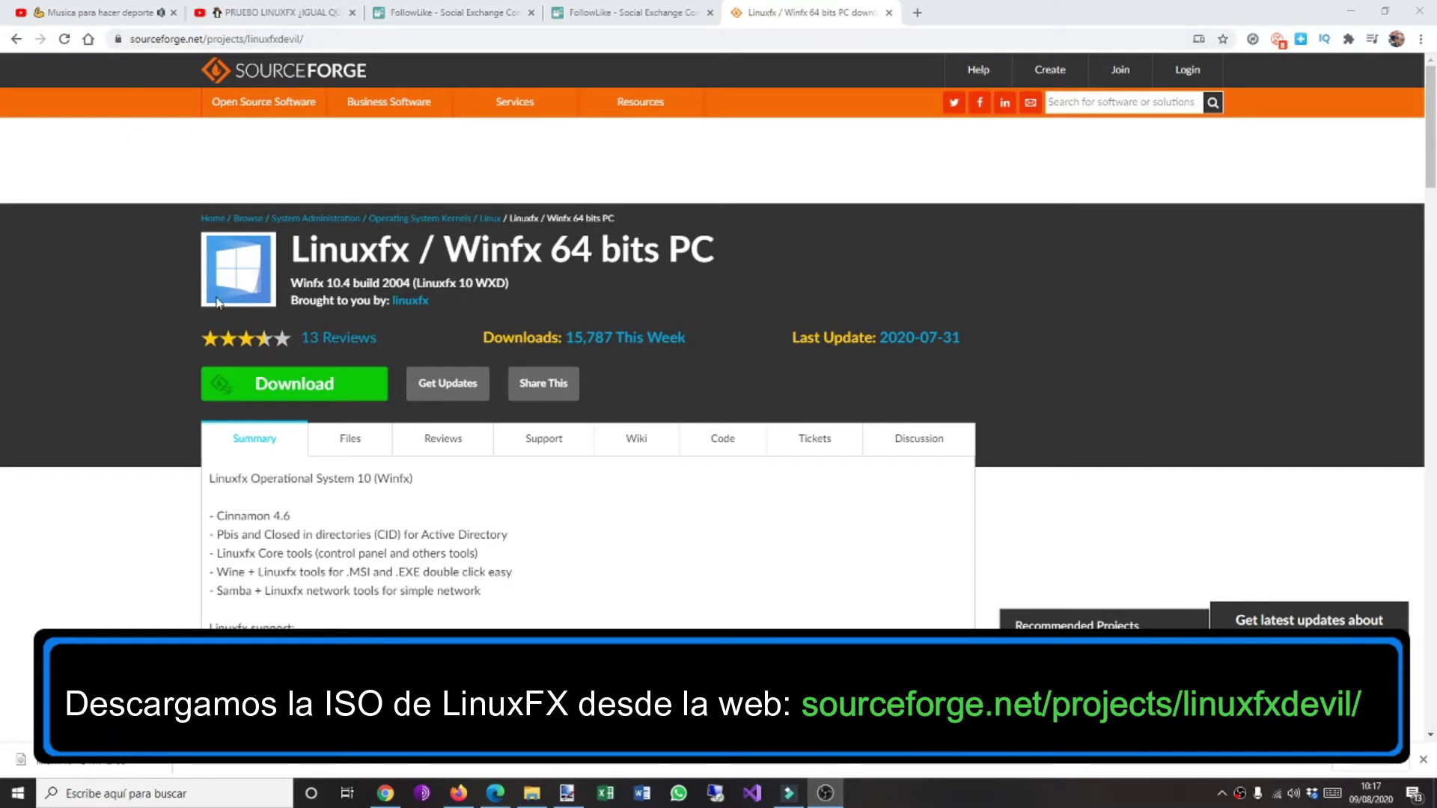
Download the Linuxfx / Winfx 64 bits PC image from its SourceForge project page.
{"action": "left_click", "coordinate": [283, 385]}
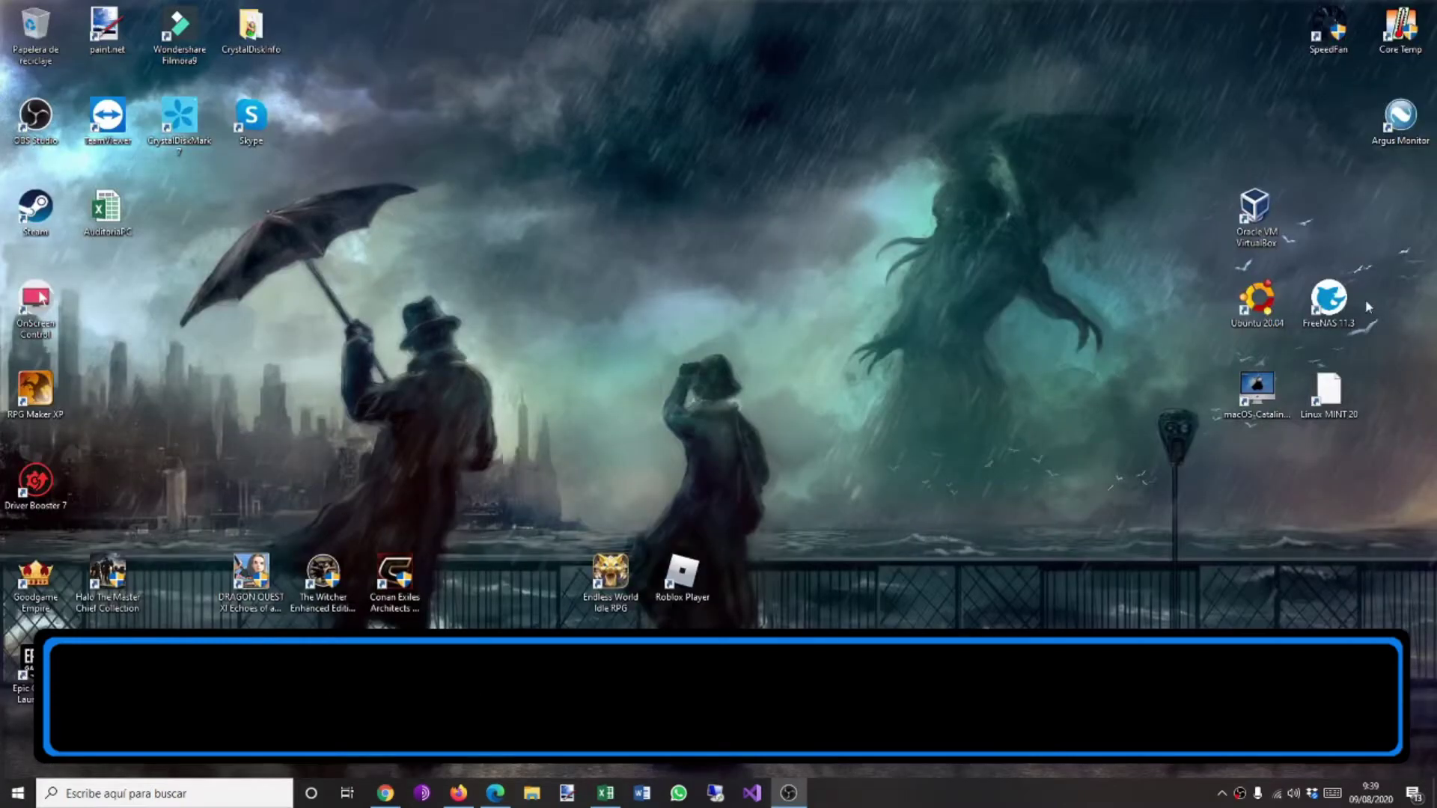
Open Oracle VM VirtualBox and start a new Linux virtual machine named Linux FX with 8192 MB of memory.
{"action": "left_click", "coordinate": [1258, 217]}
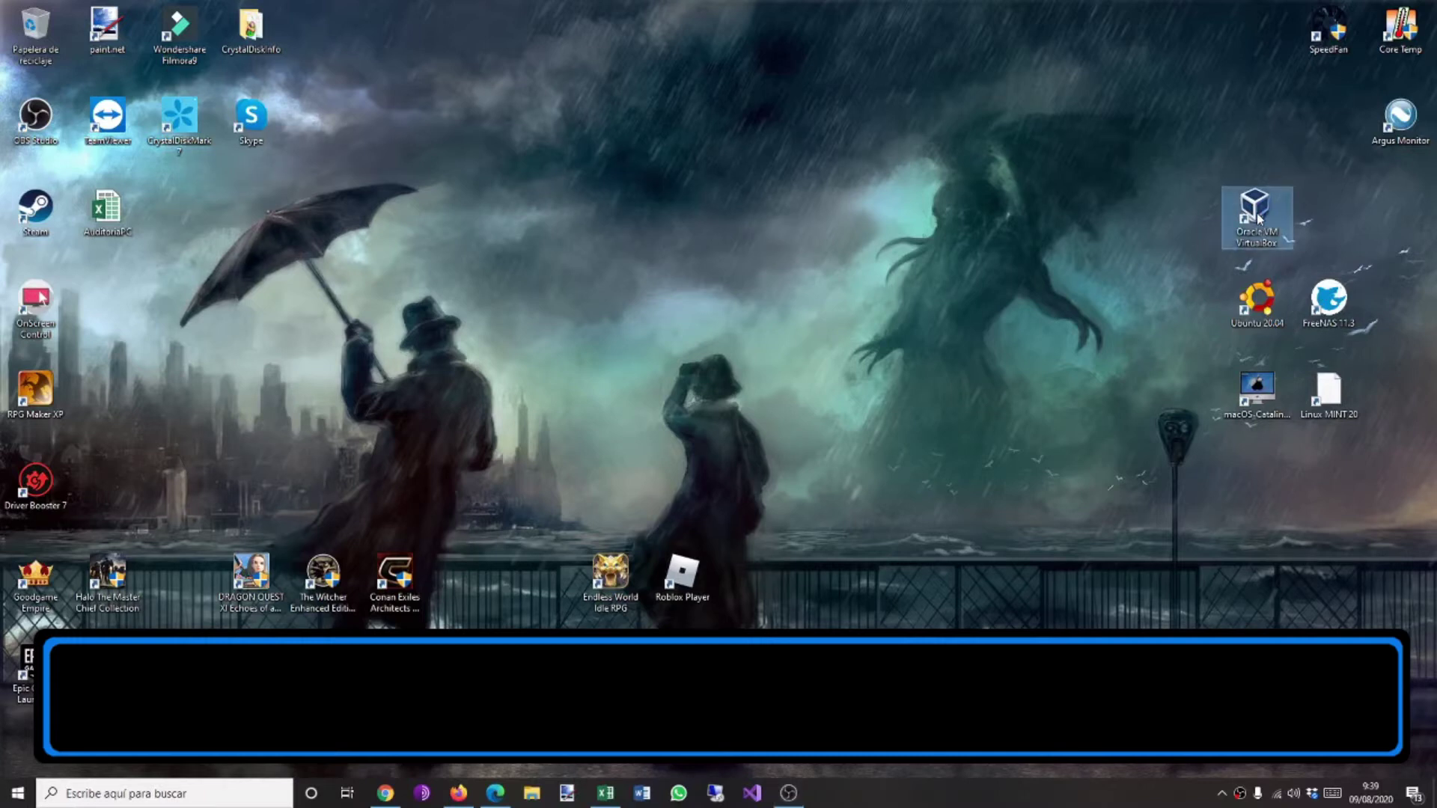
{"action": "double_click", "coordinate": [1258, 217]}
{"action": "left_click_drag", "start_coordinate": [868, 120], "coordinate": [748, 145]}
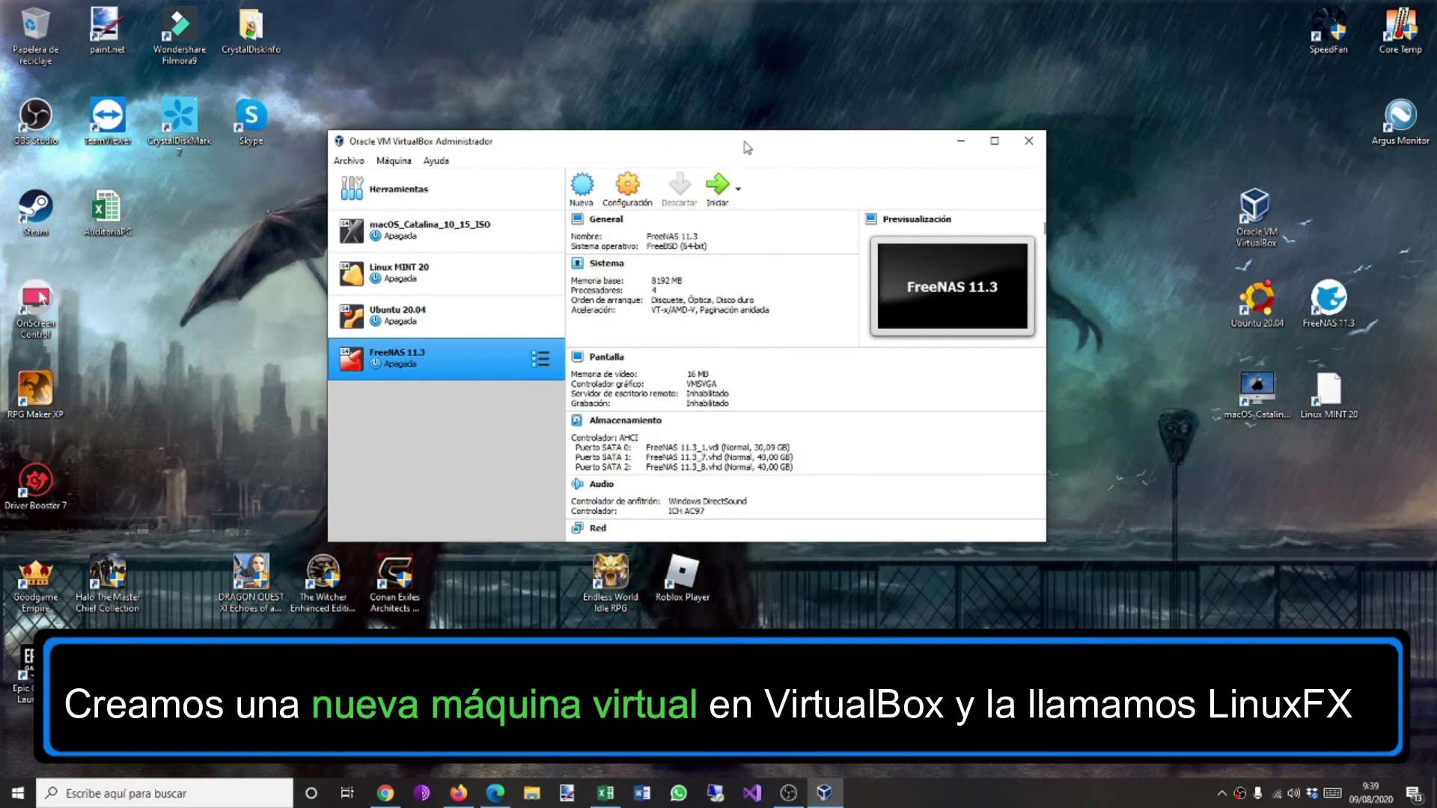
{"action": "left_click", "coordinate": [581, 187]}
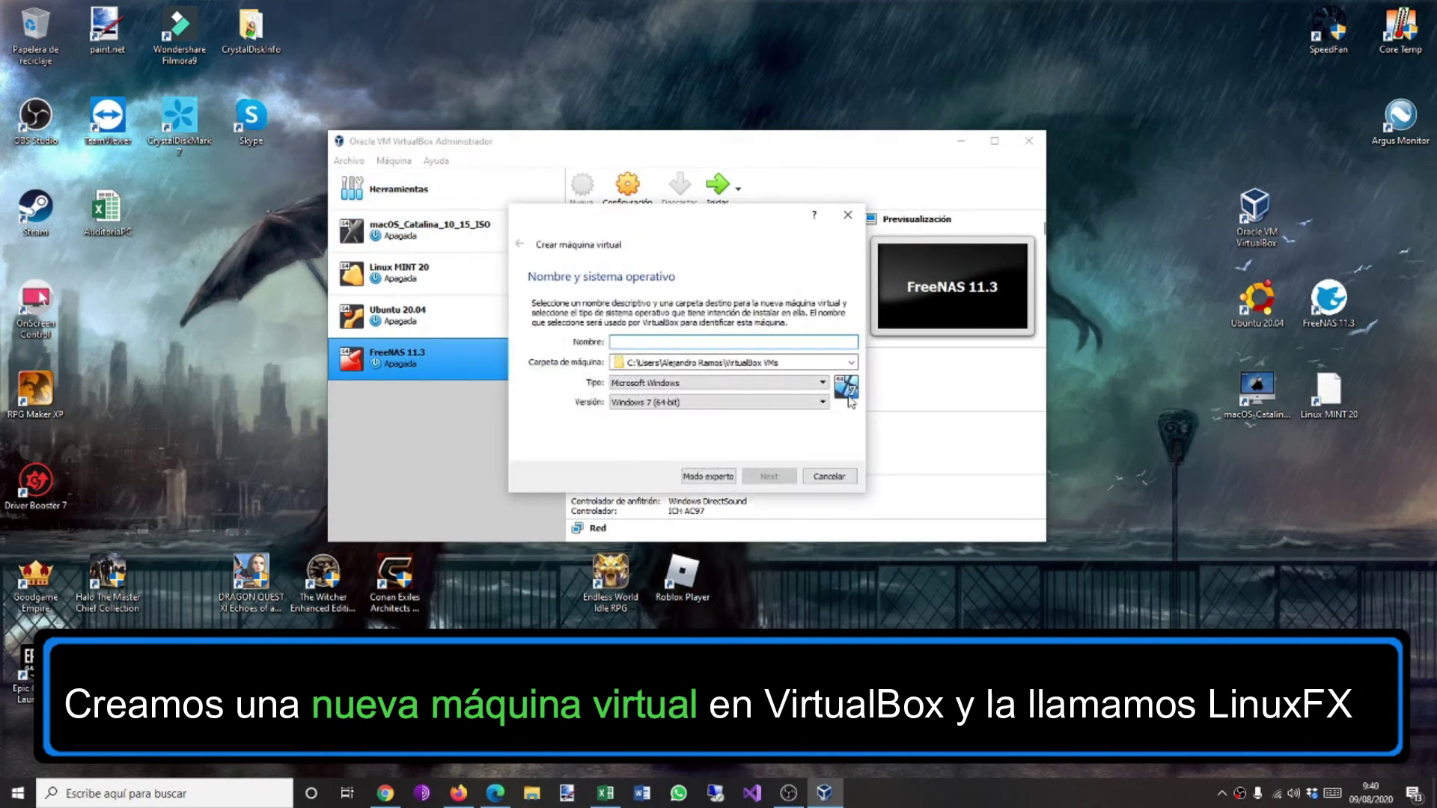
{"action": "type", "text": "Linux FX"}
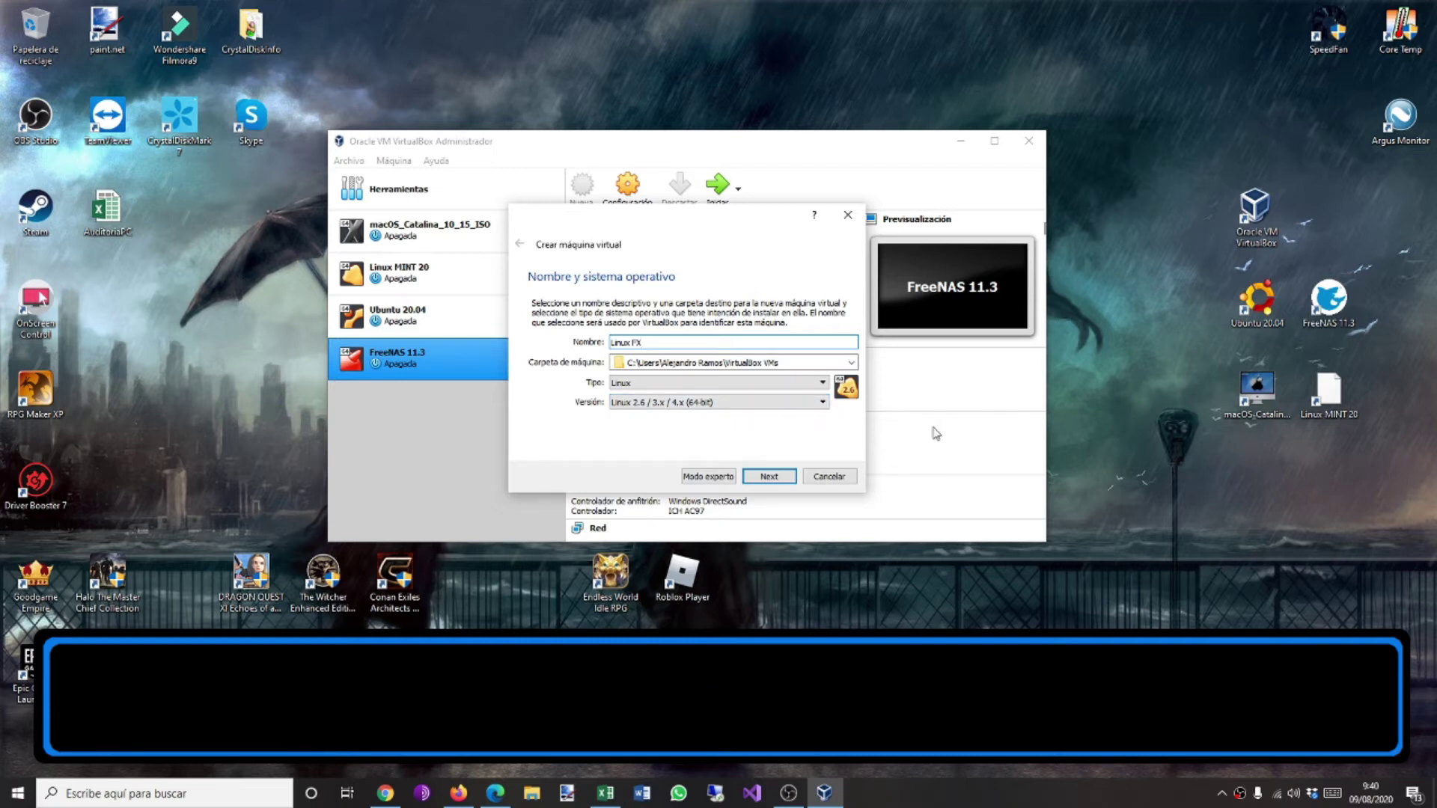
{"action": "left_click", "coordinate": [758, 479]}
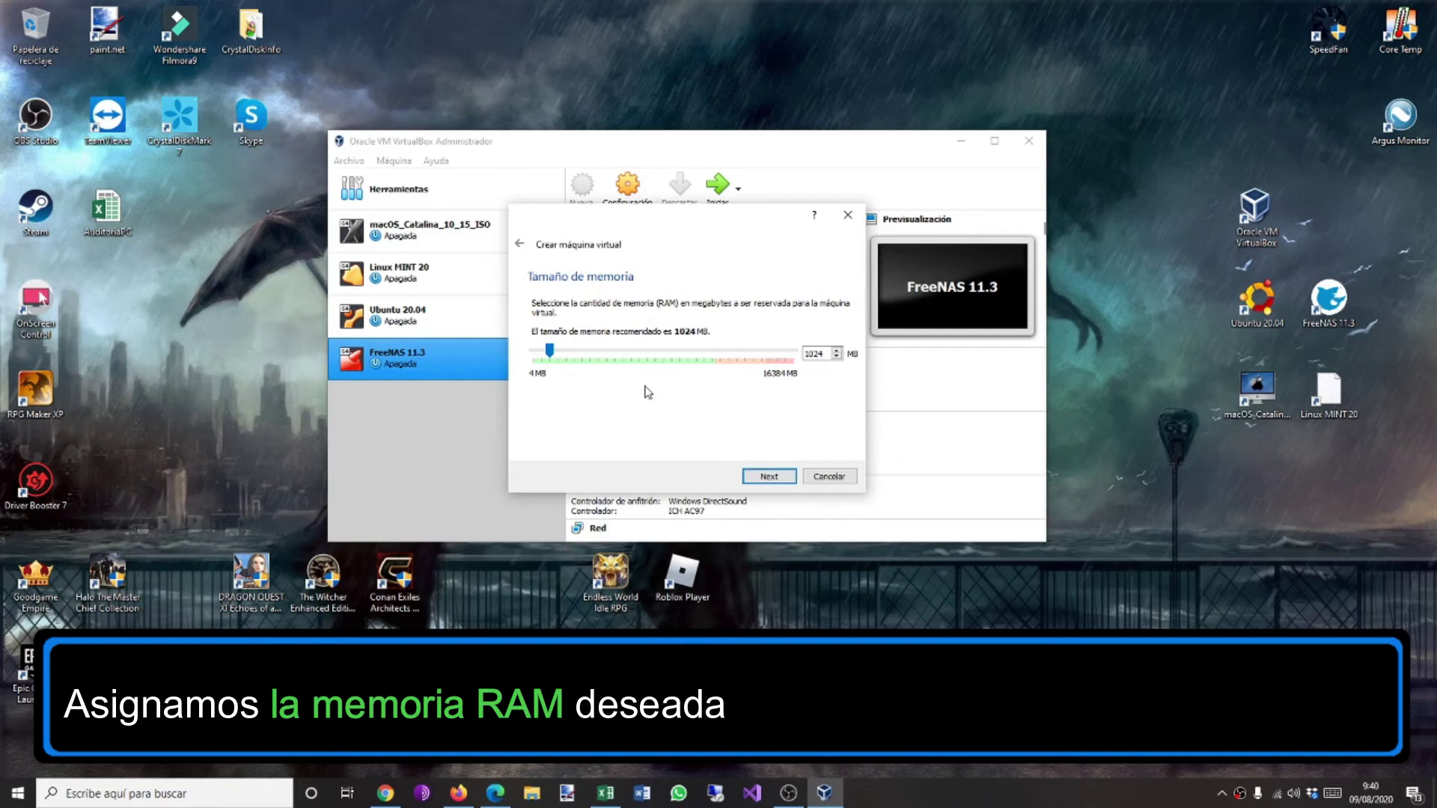
{"action": "left_click_drag", "start_coordinate": [551, 351], "coordinate": [666, 355]}
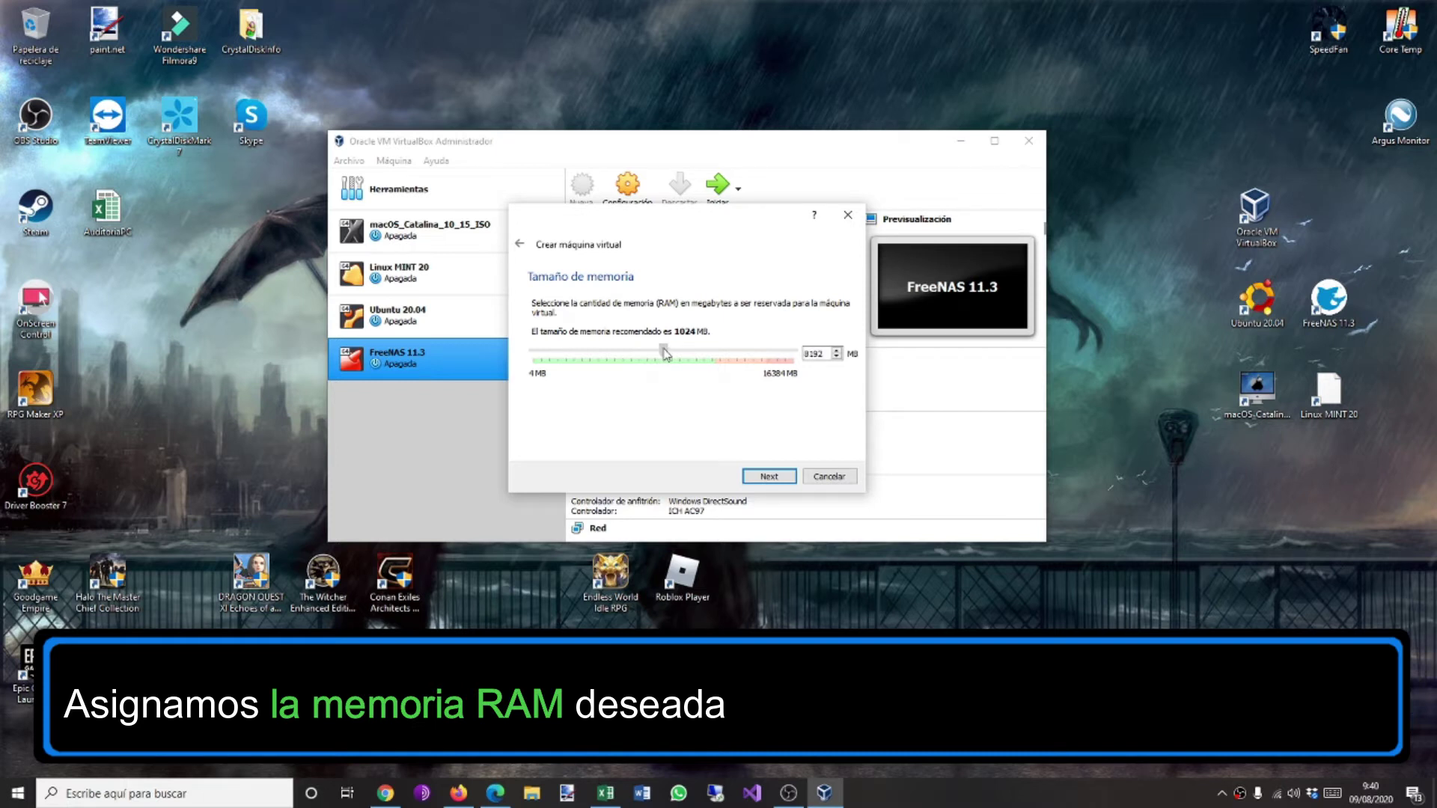
{"action": "left_click", "coordinate": [780, 478]}
Create a VDI virtual hard disk of 30 GB for the new machine and finish creating the machine.
{"action": "left_click", "coordinate": [779, 476]}
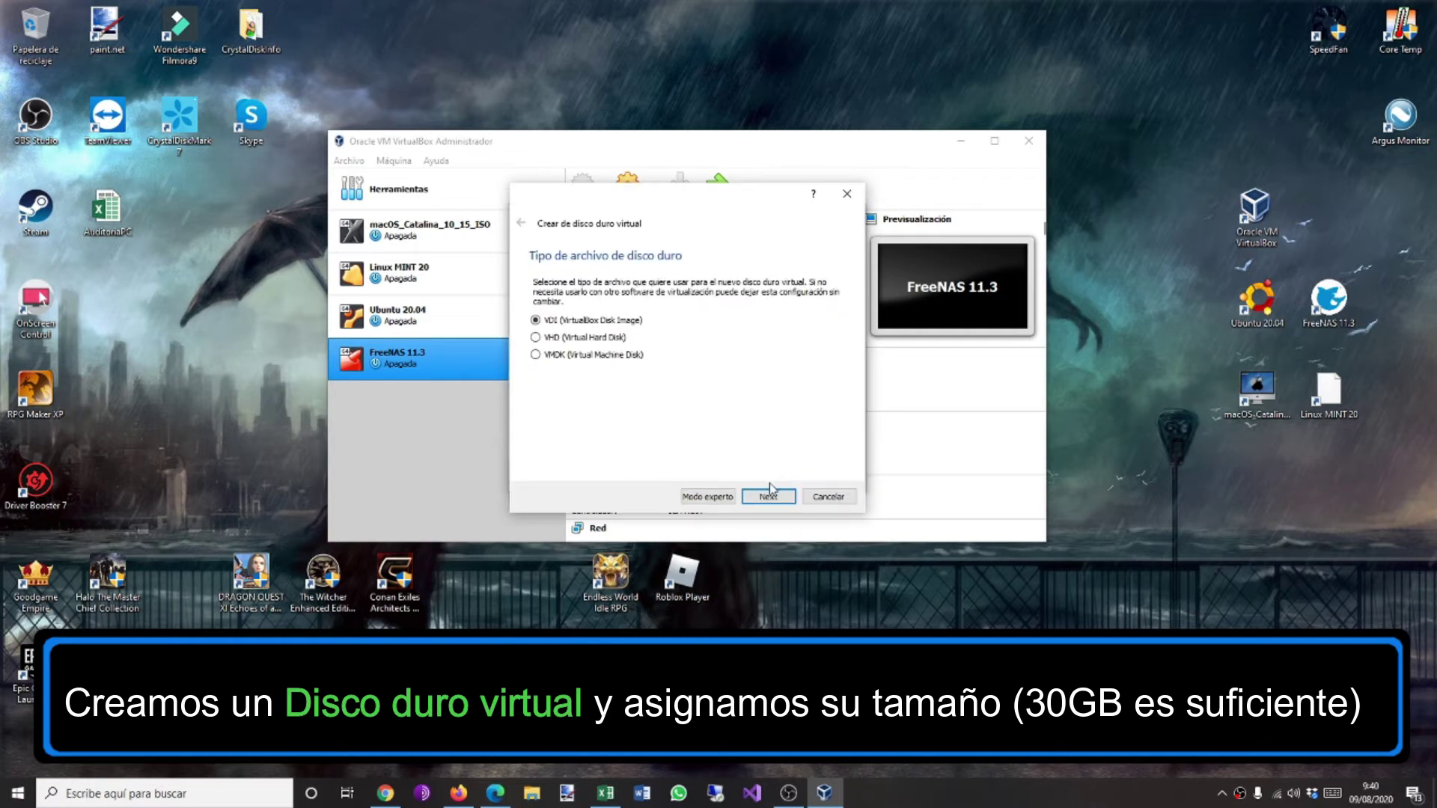
{"action": "left_click", "coordinate": [771, 497]}
{"action": "left_click", "coordinate": [771, 498]}
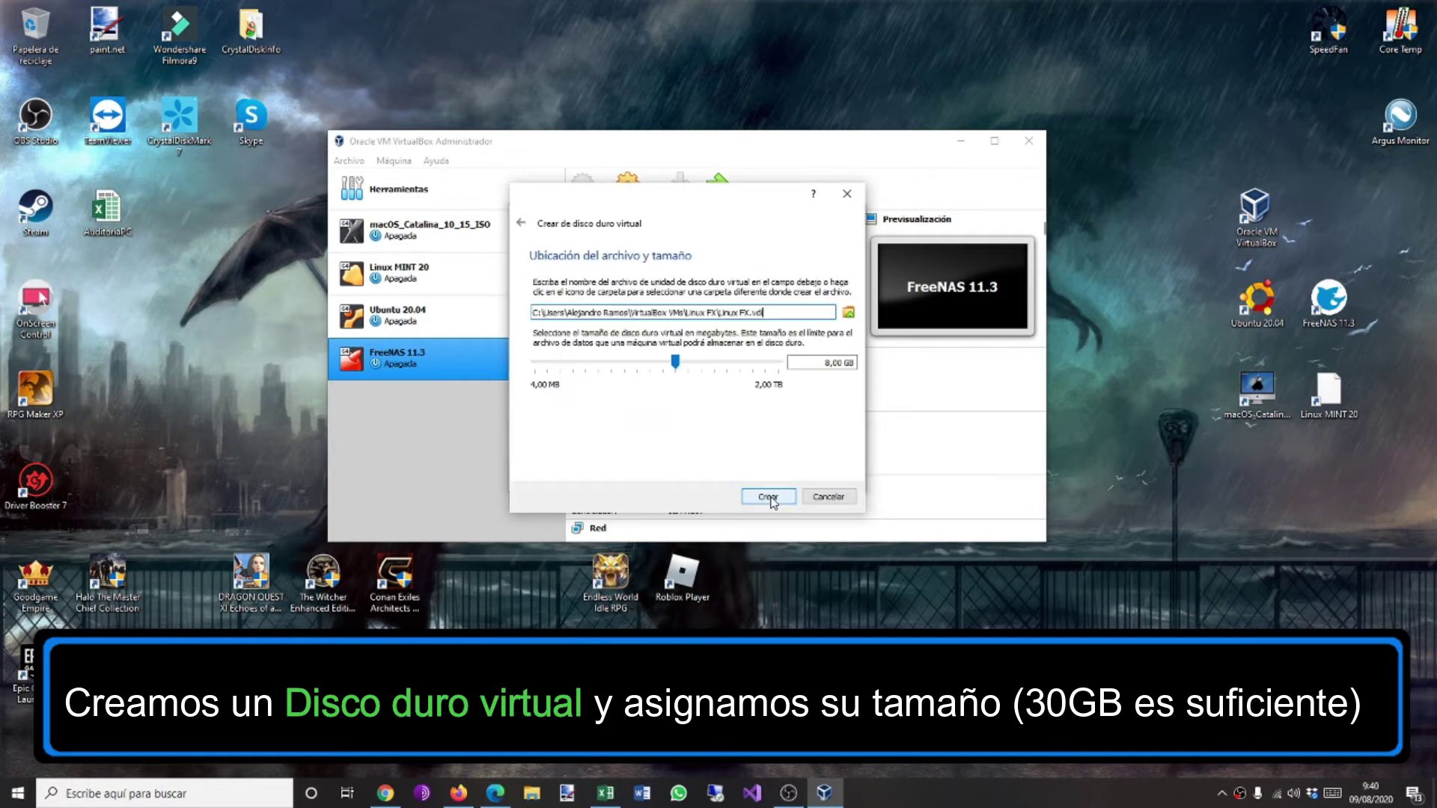
{"action": "left_click_drag", "start_coordinate": [678, 372], "coordinate": [702, 374]}
{"action": "type", "text": "30"}
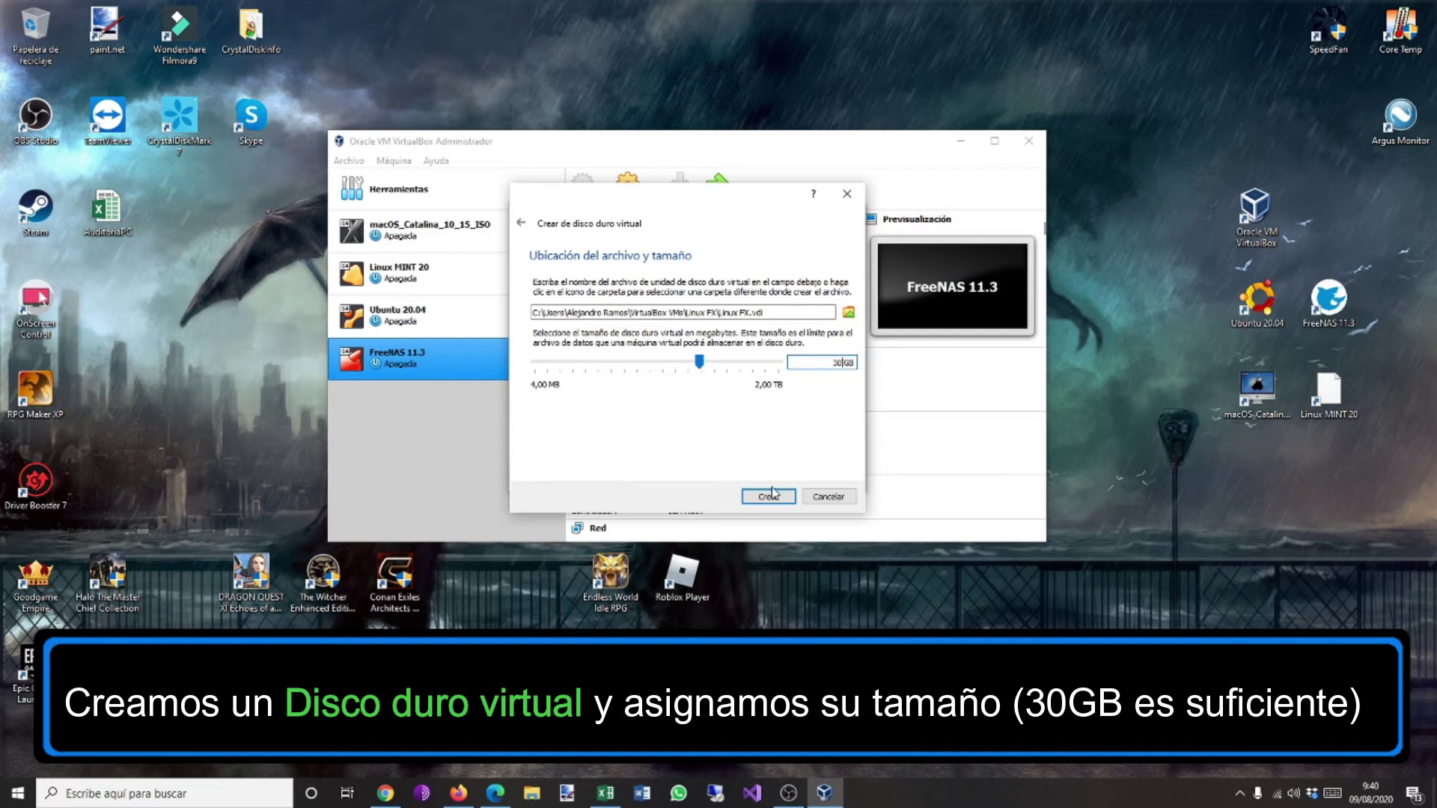
{"action": "left_click", "coordinate": [770, 496]}
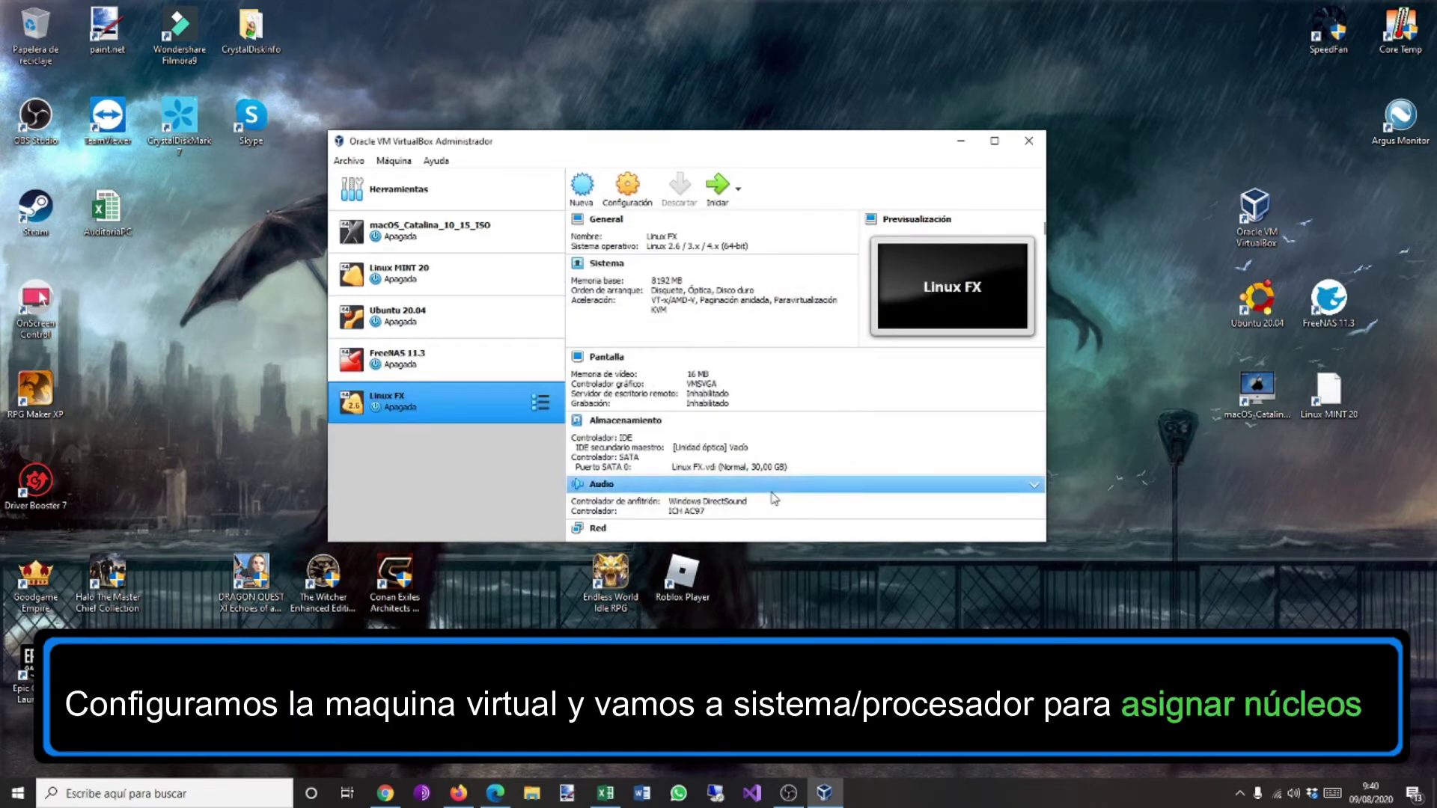
Configure the Linux FX machine with 4 processors and 128 MB of video memory.
{"action": "left_click", "coordinate": [628, 187]}
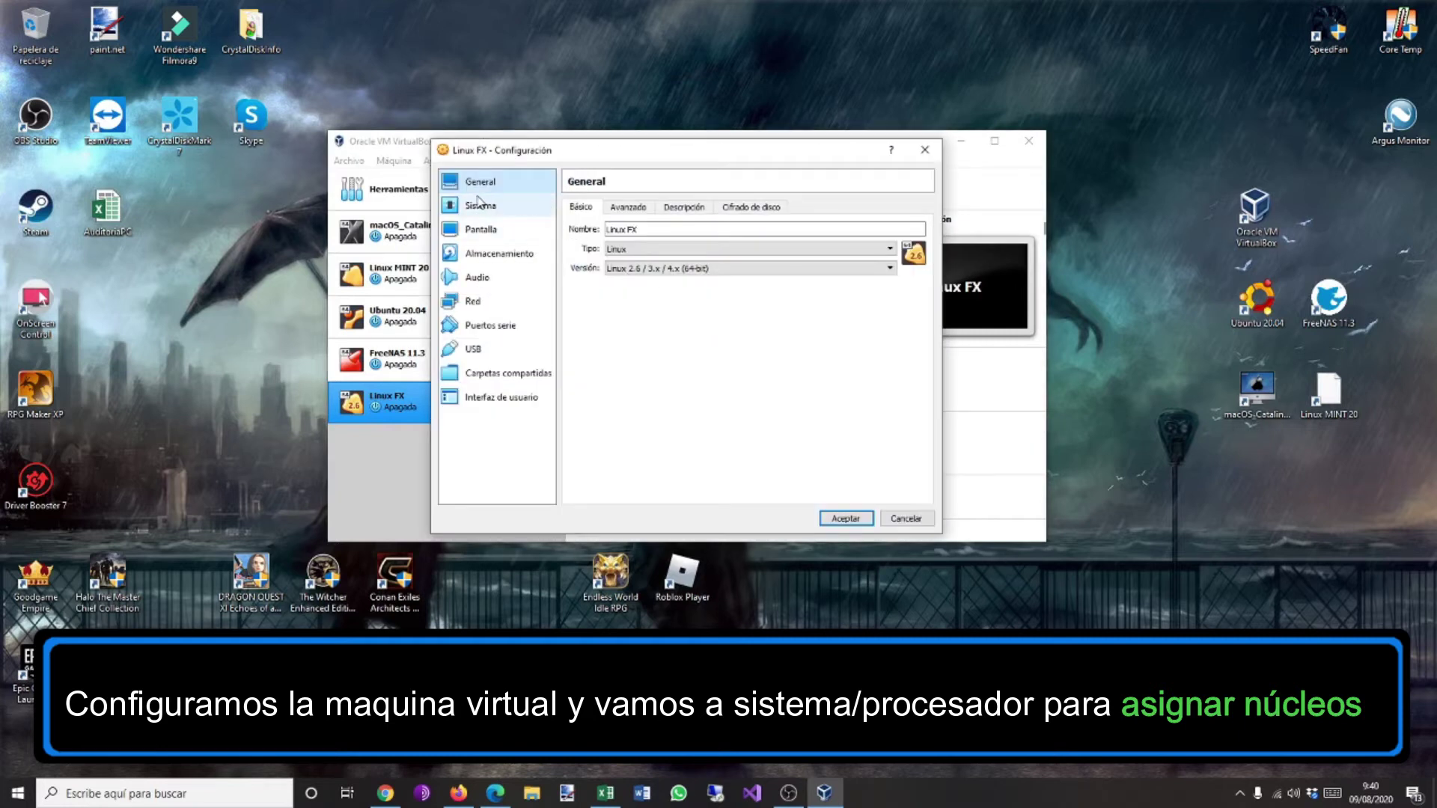
{"action": "left_click", "coordinate": [479, 202]}
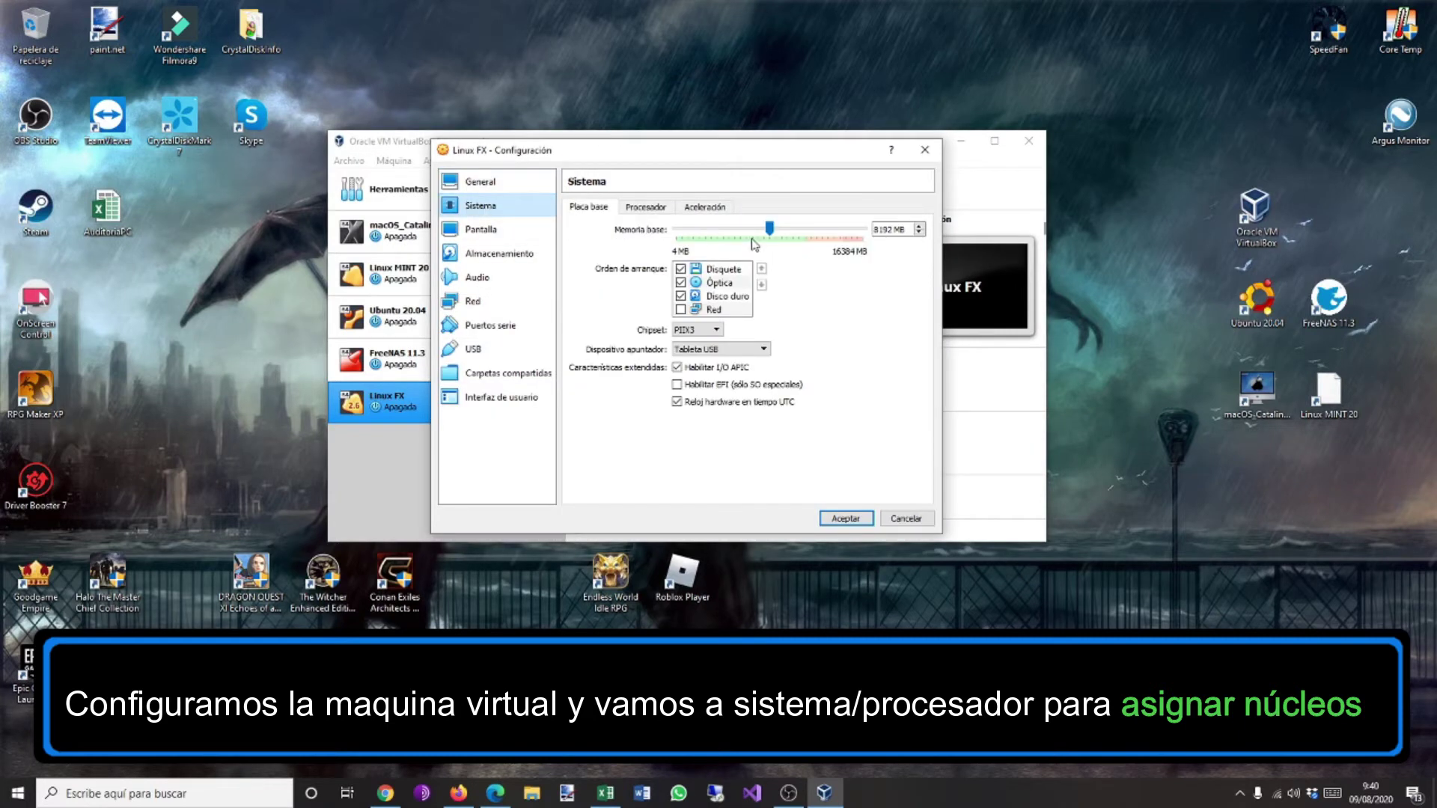
{"action": "left_click", "coordinate": [662, 208]}
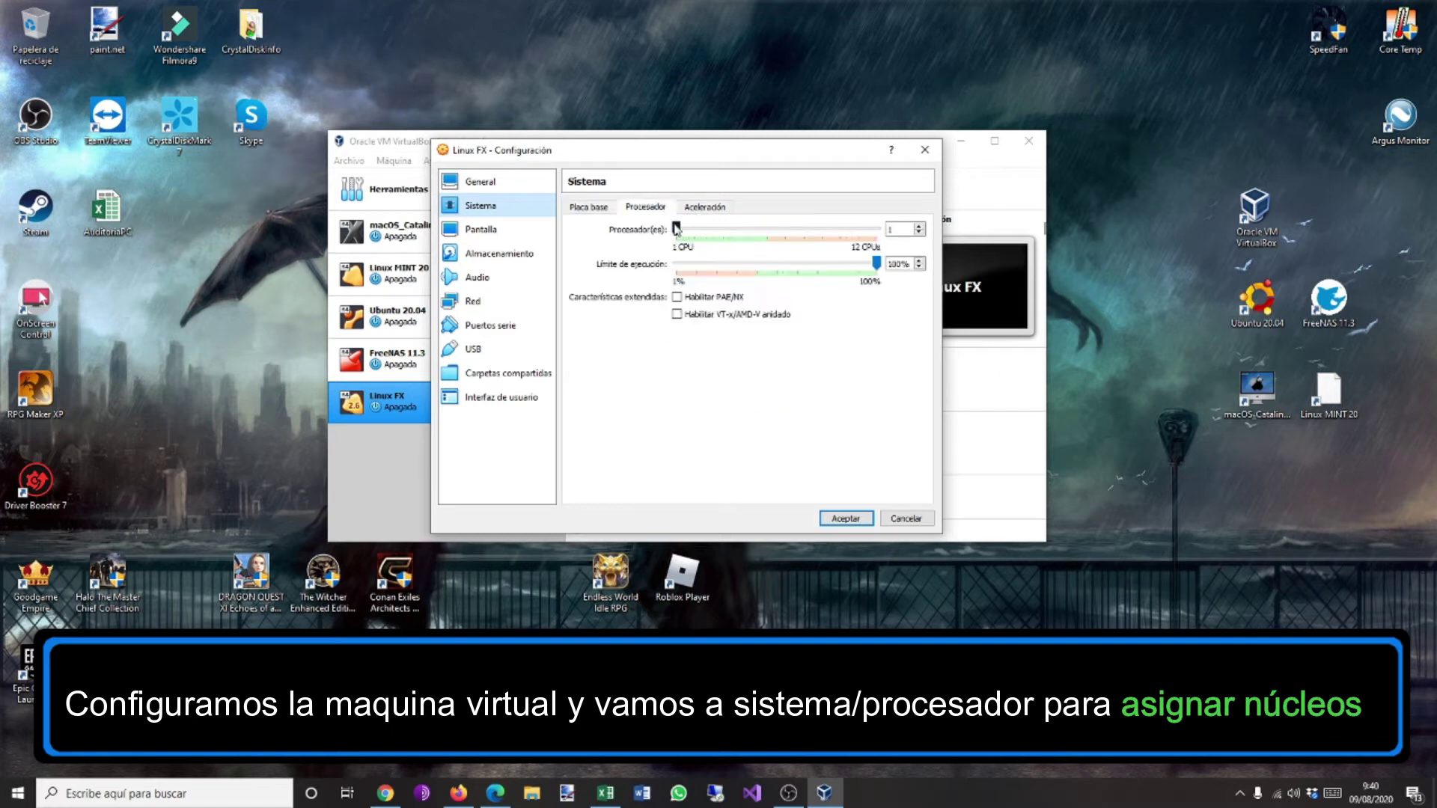
{"action": "left_click_drag", "start_coordinate": [681, 232], "coordinate": [716, 234]}
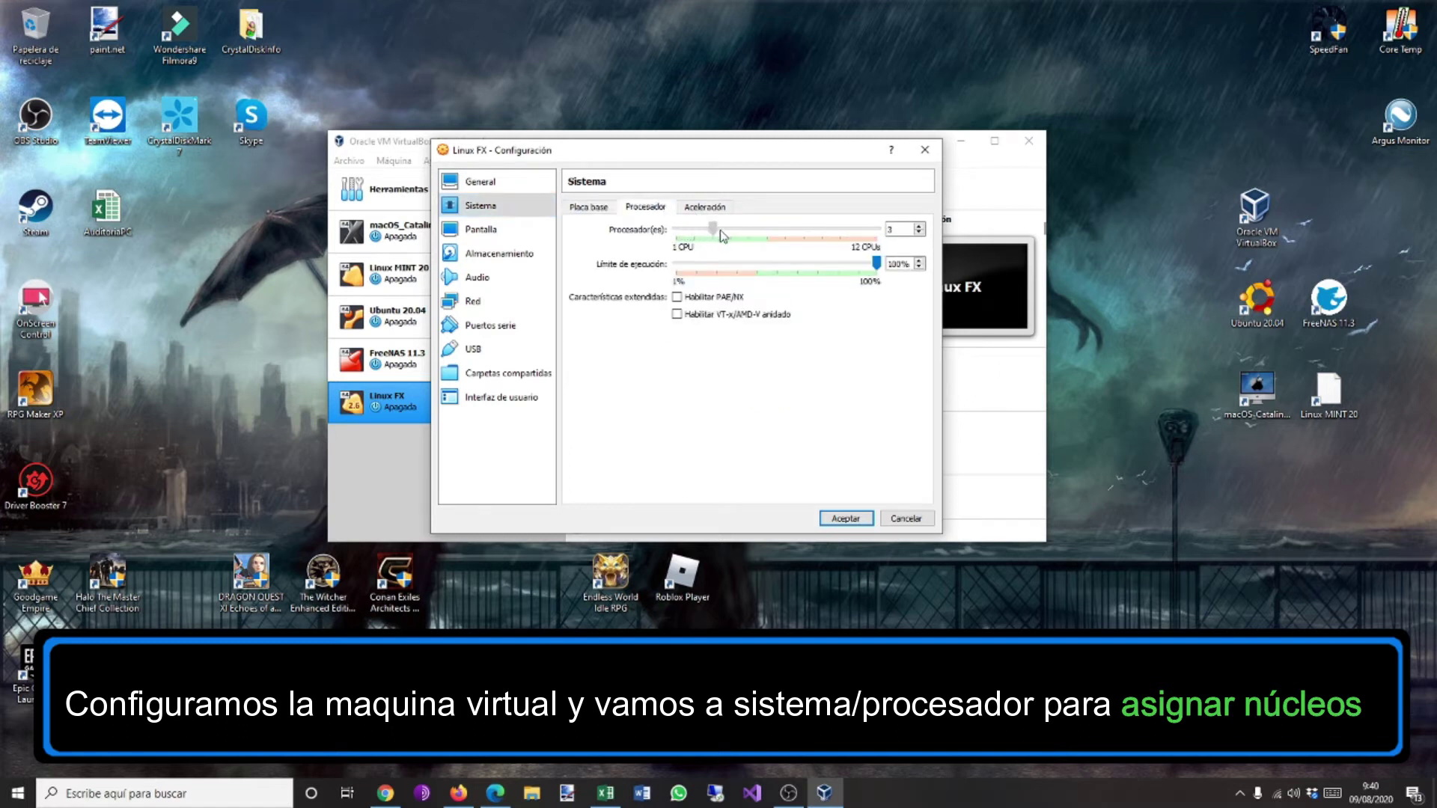
{"action": "left_click", "coordinate": [723, 236]}
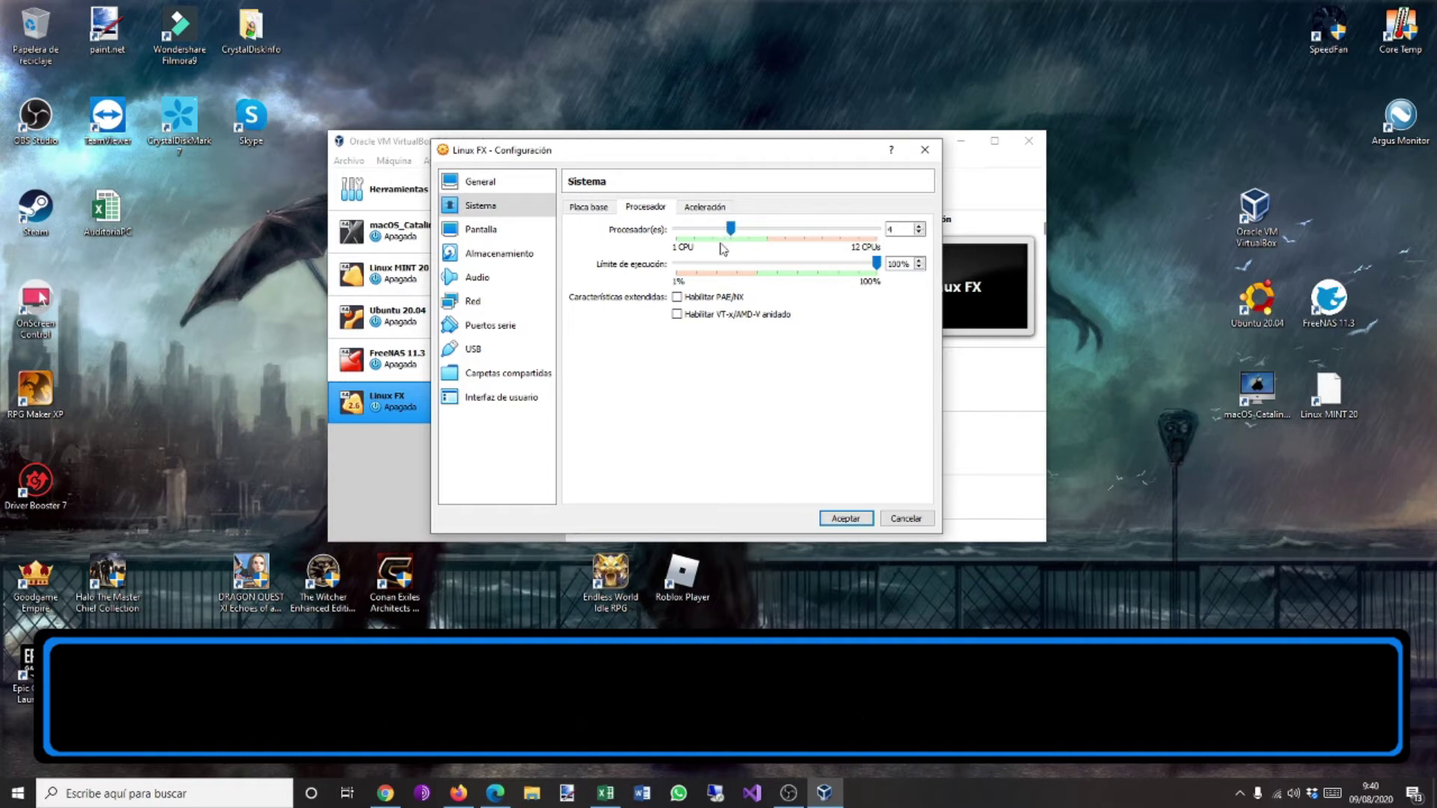
{"action": "left_click", "coordinate": [499, 226]}
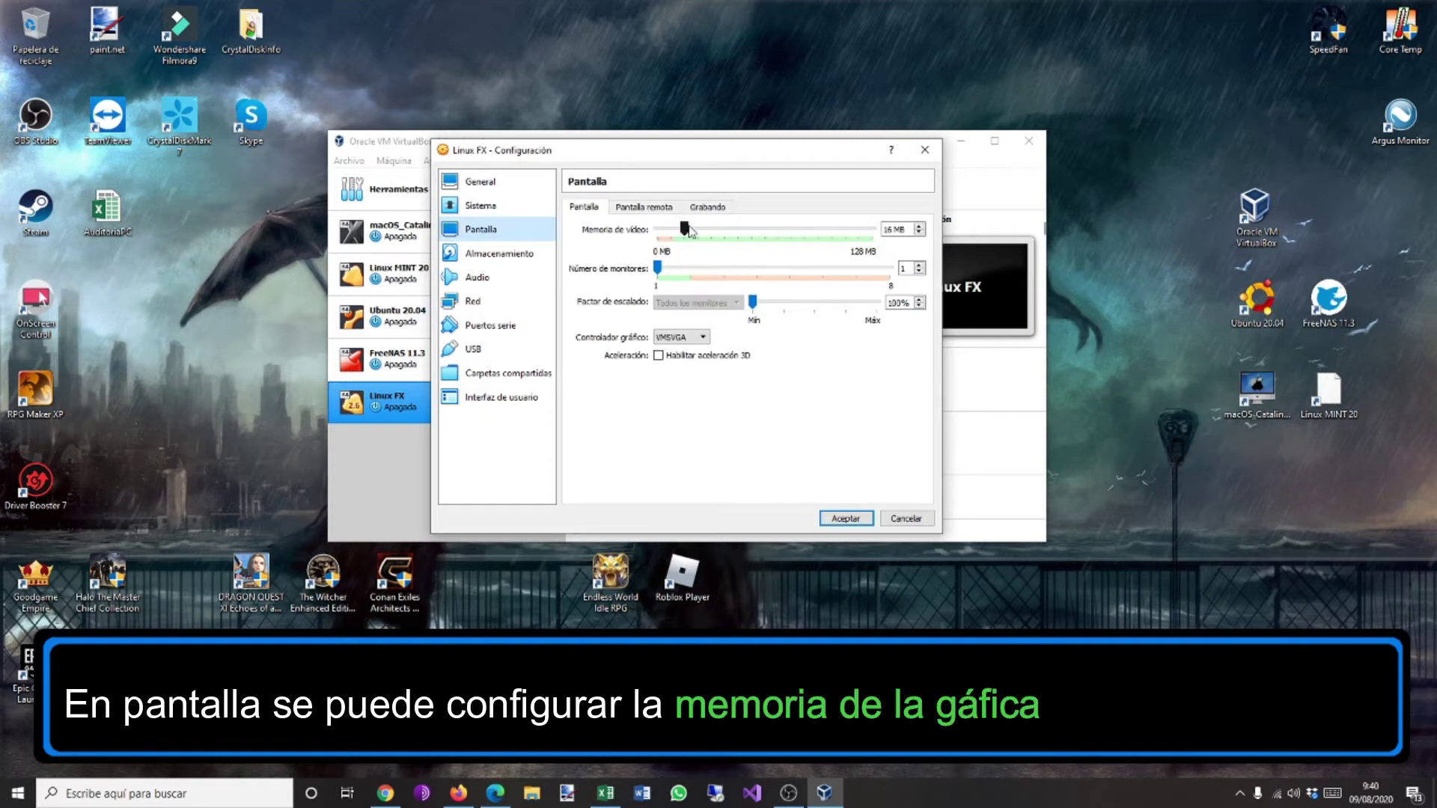
{"action": "left_click_drag", "start_coordinate": [832, 234], "coordinate": [870, 248]}
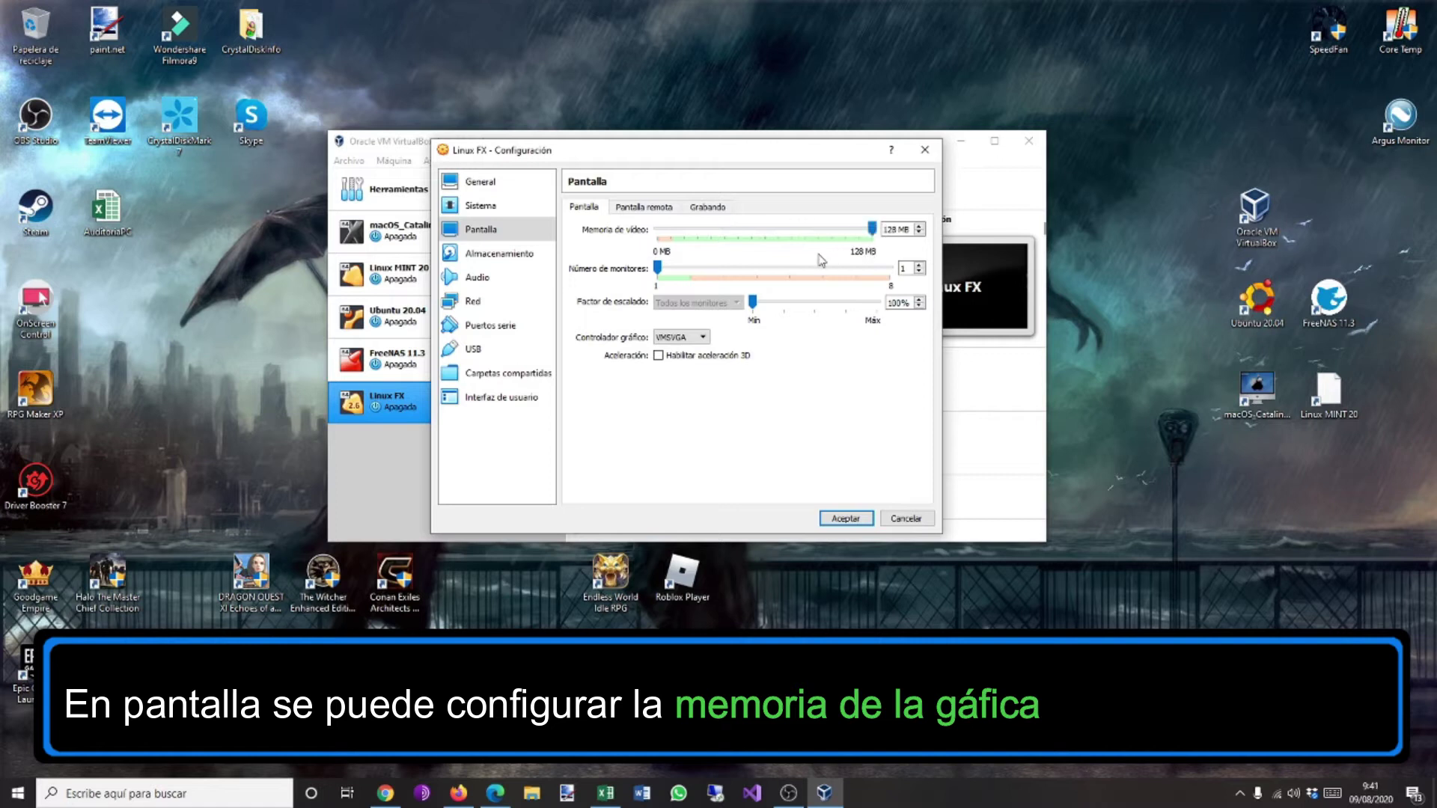
Add an optical drive to the IDE controller and load linuxfx10.4.2-wx-lts.iso from the Descargas folder into it.
{"action": "left_click", "coordinate": [500, 256]}
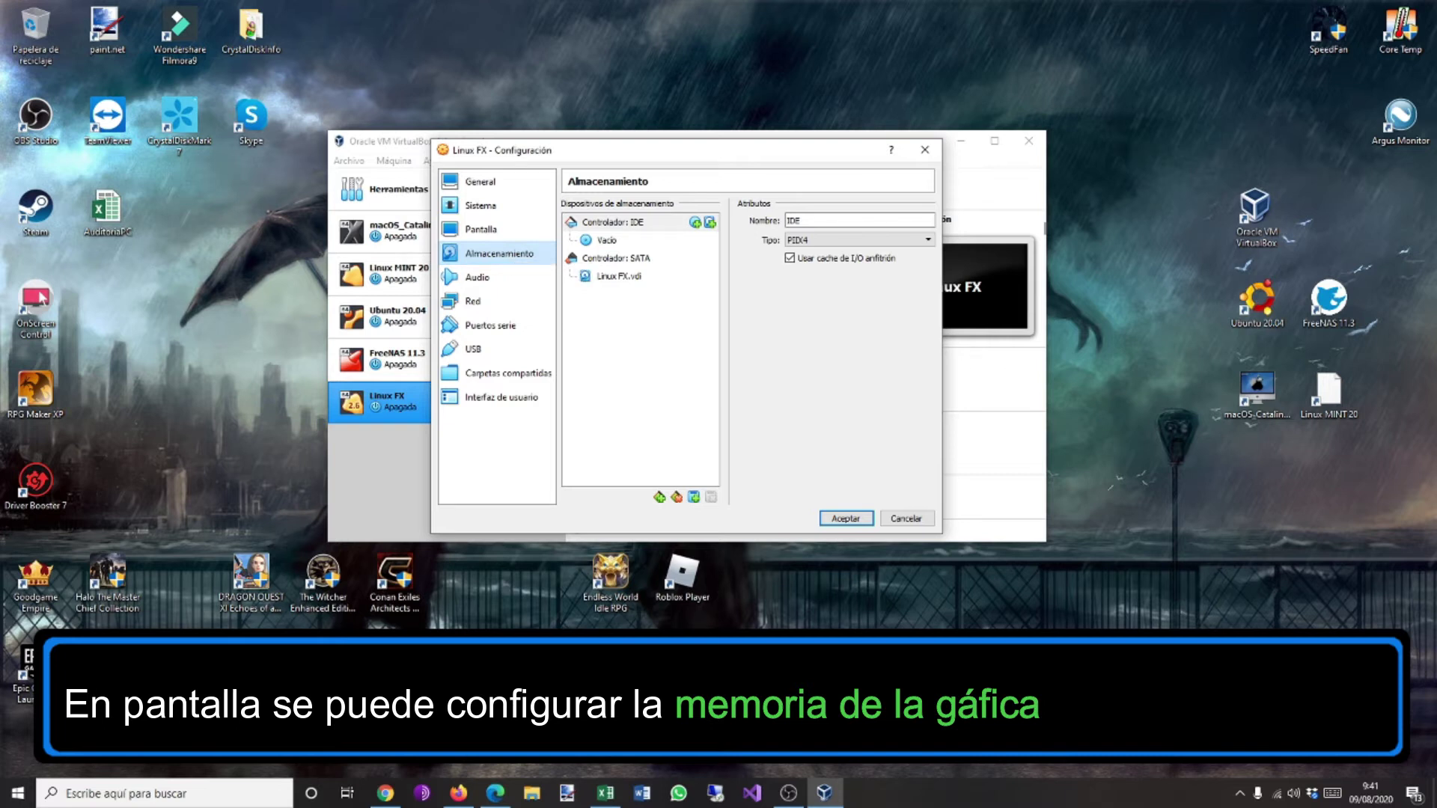
{"action": "left_click", "coordinate": [695, 223]}
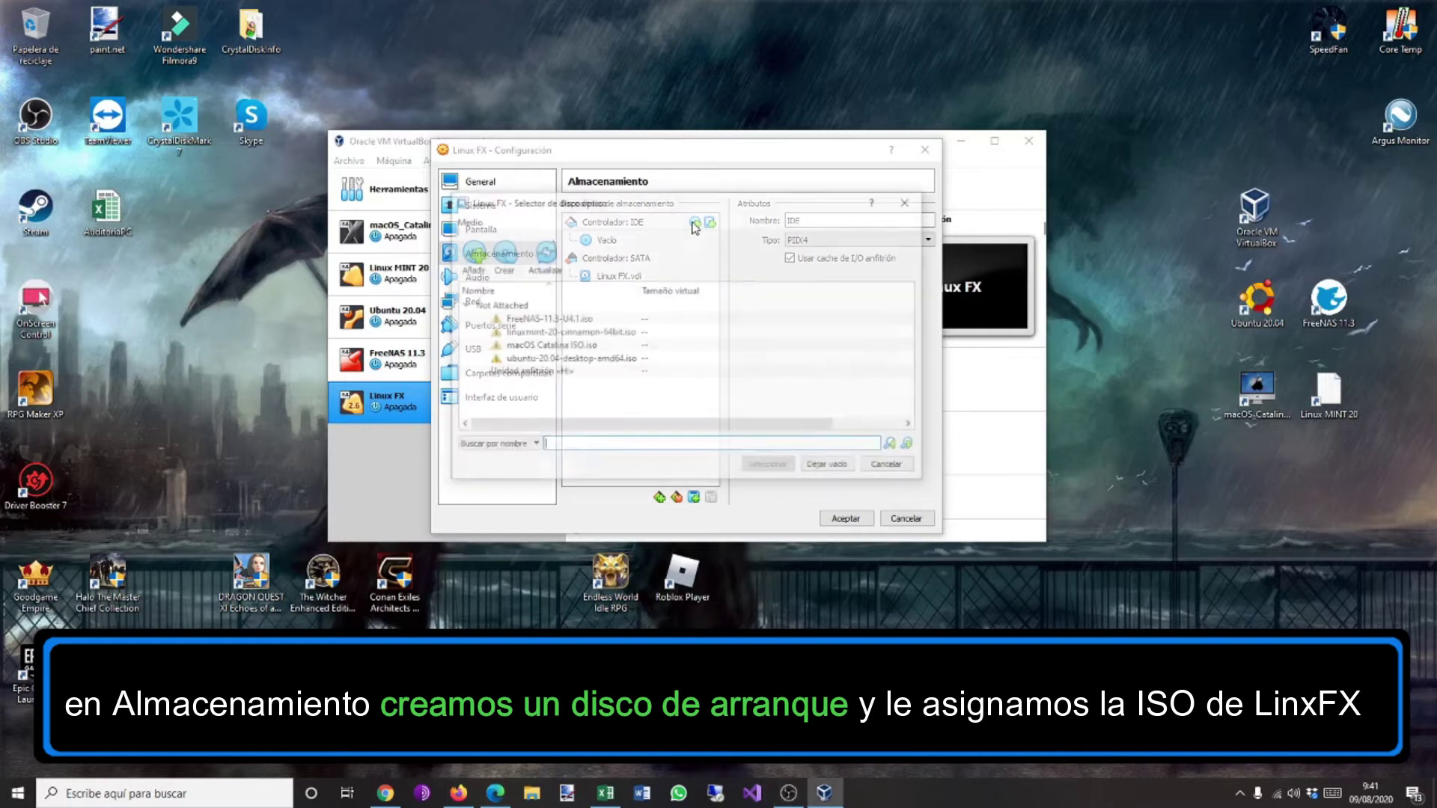
{"action": "left_click", "coordinate": [503, 253]}
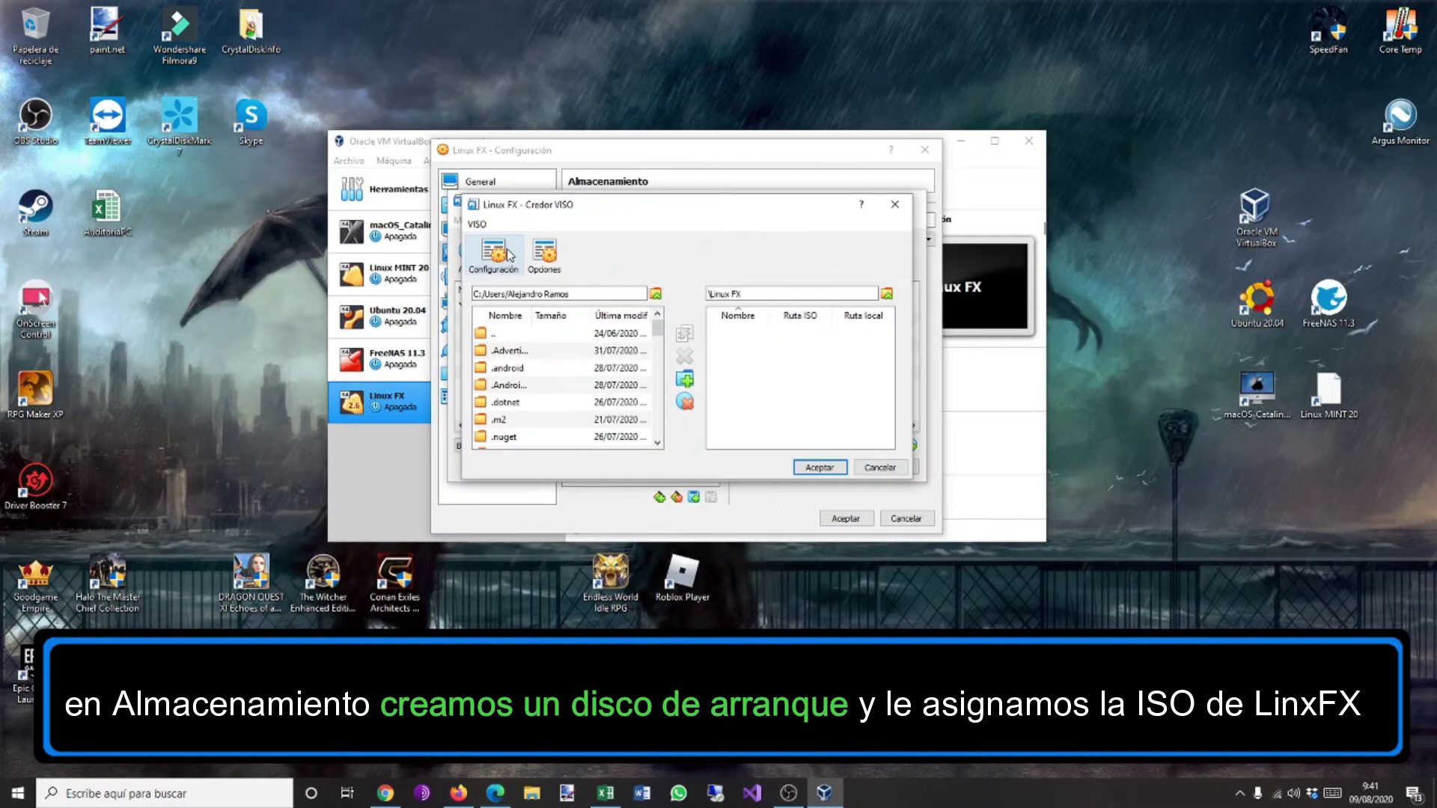
{"action": "left_click", "coordinate": [895, 204]}
{"action": "left_click", "coordinate": [468, 254]}
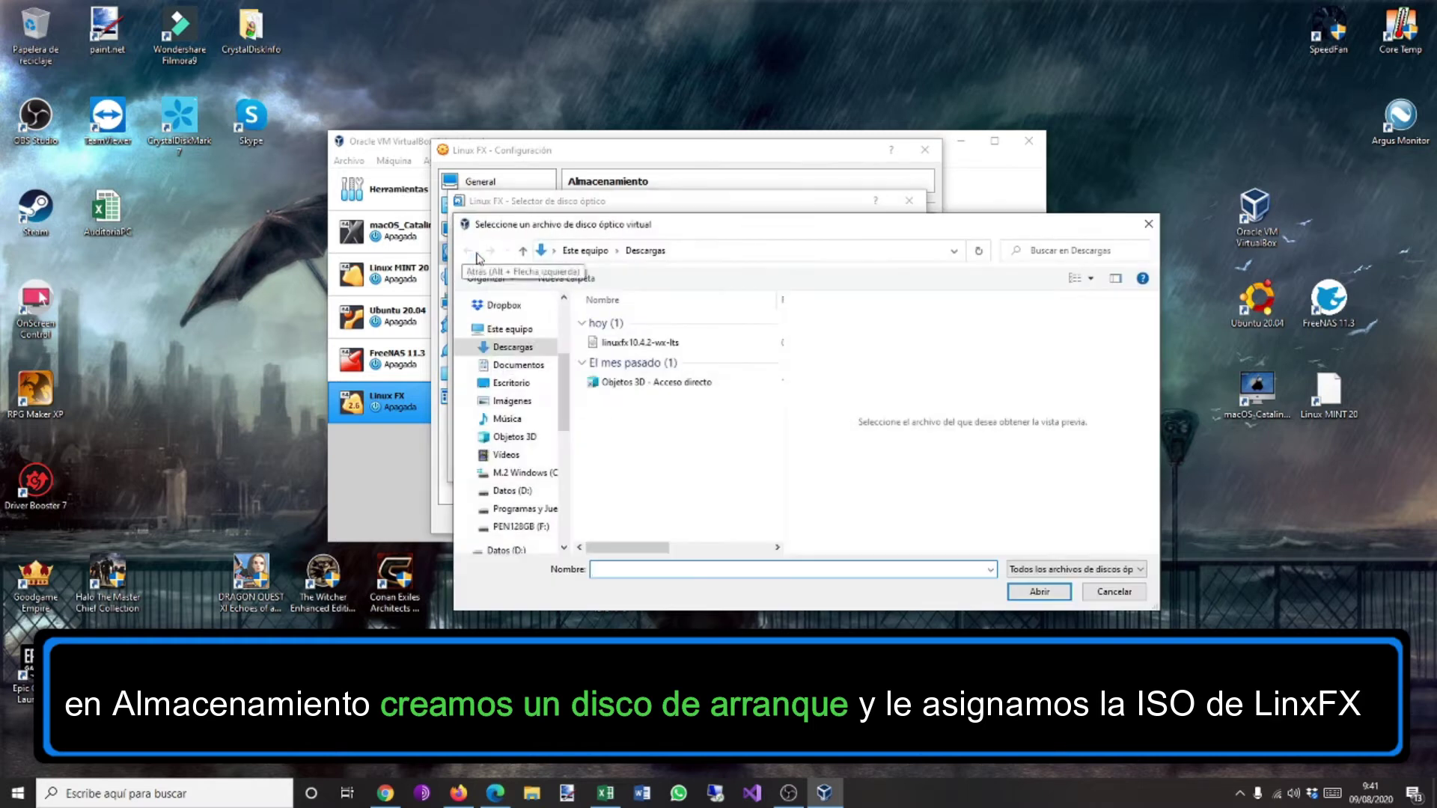
{"action": "left_click", "coordinate": [634, 344]}
{"action": "double_click", "coordinate": [633, 344]}
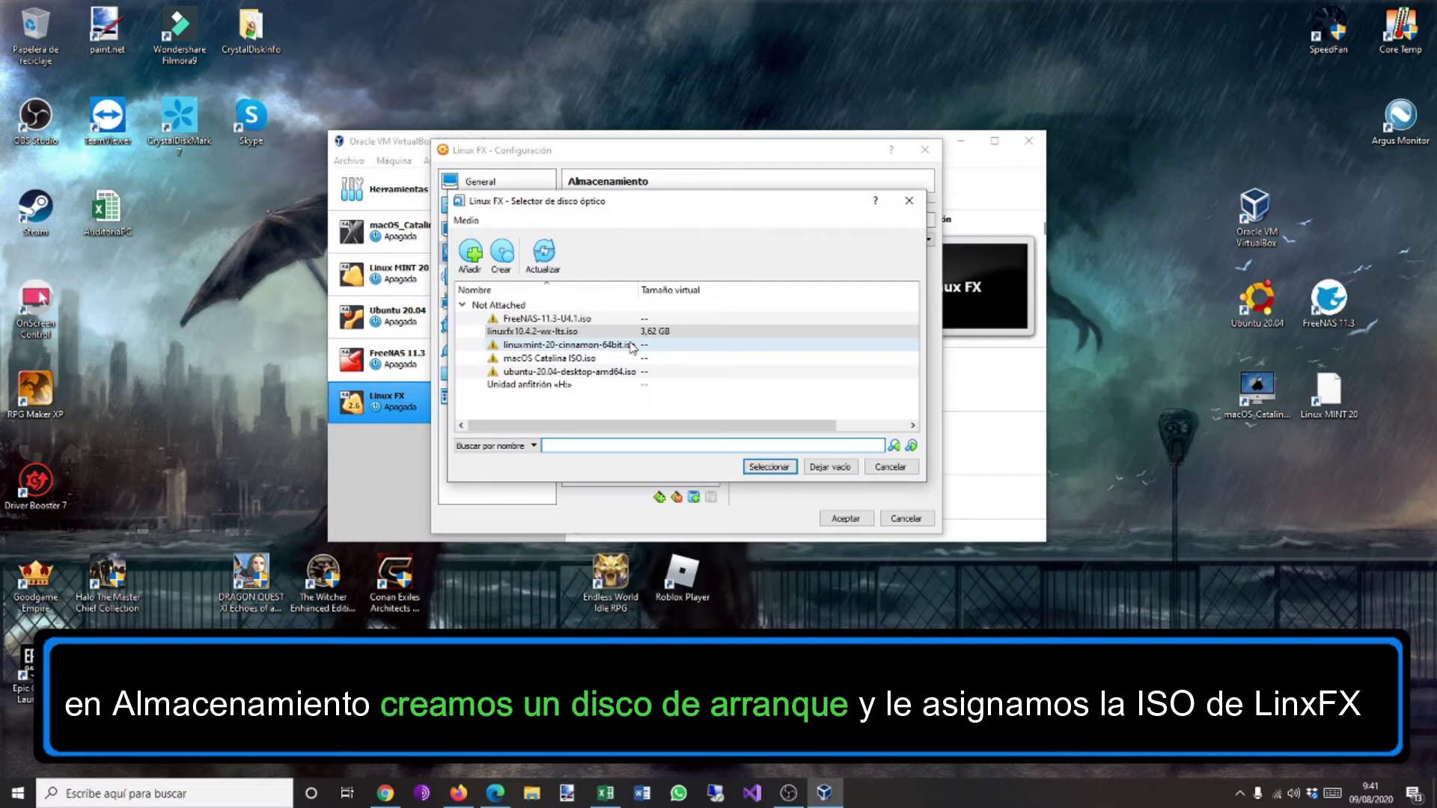
{"action": "left_click", "coordinate": [769, 467]}
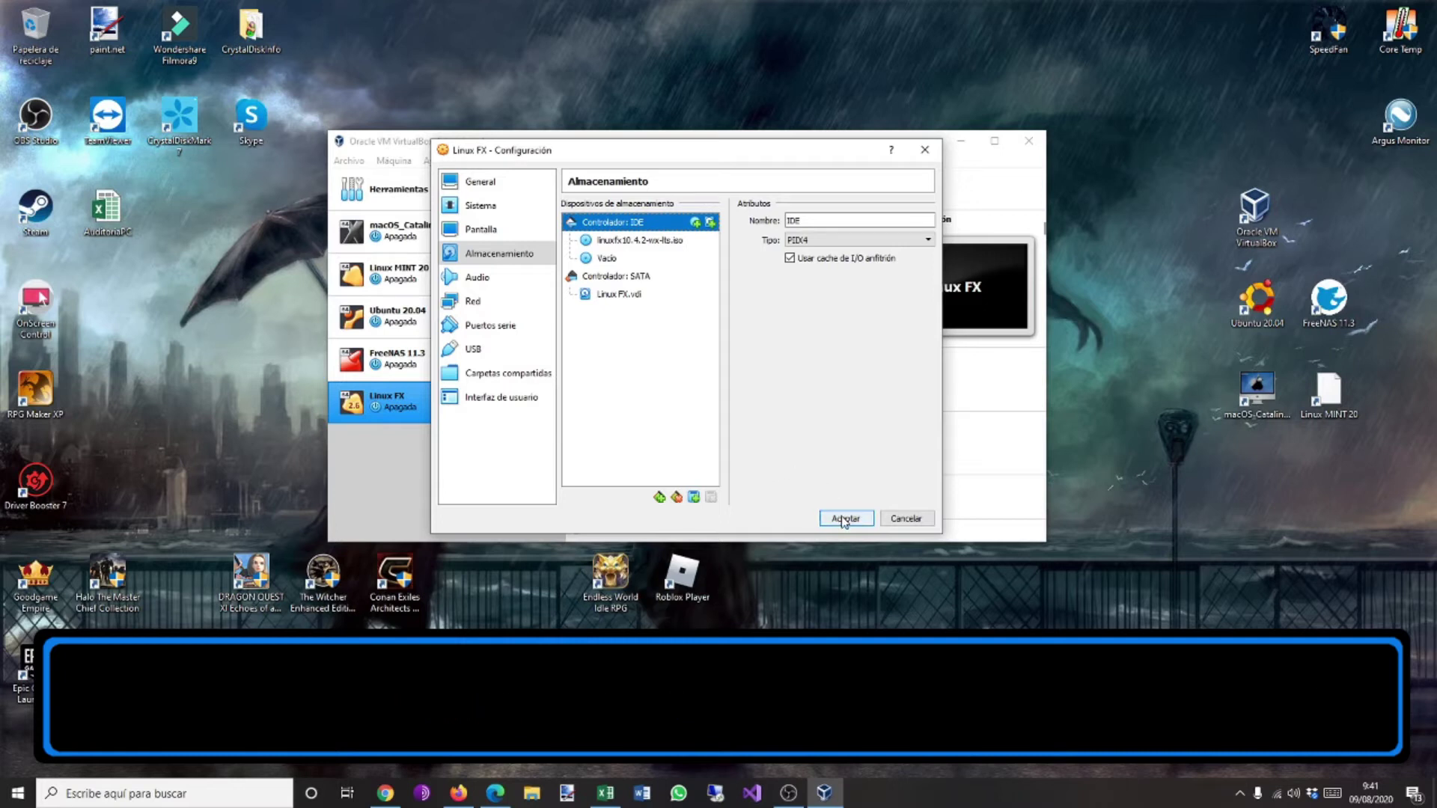
{"action": "left_click_drag", "start_coordinate": [844, 522], "coordinate": [829, 484]}
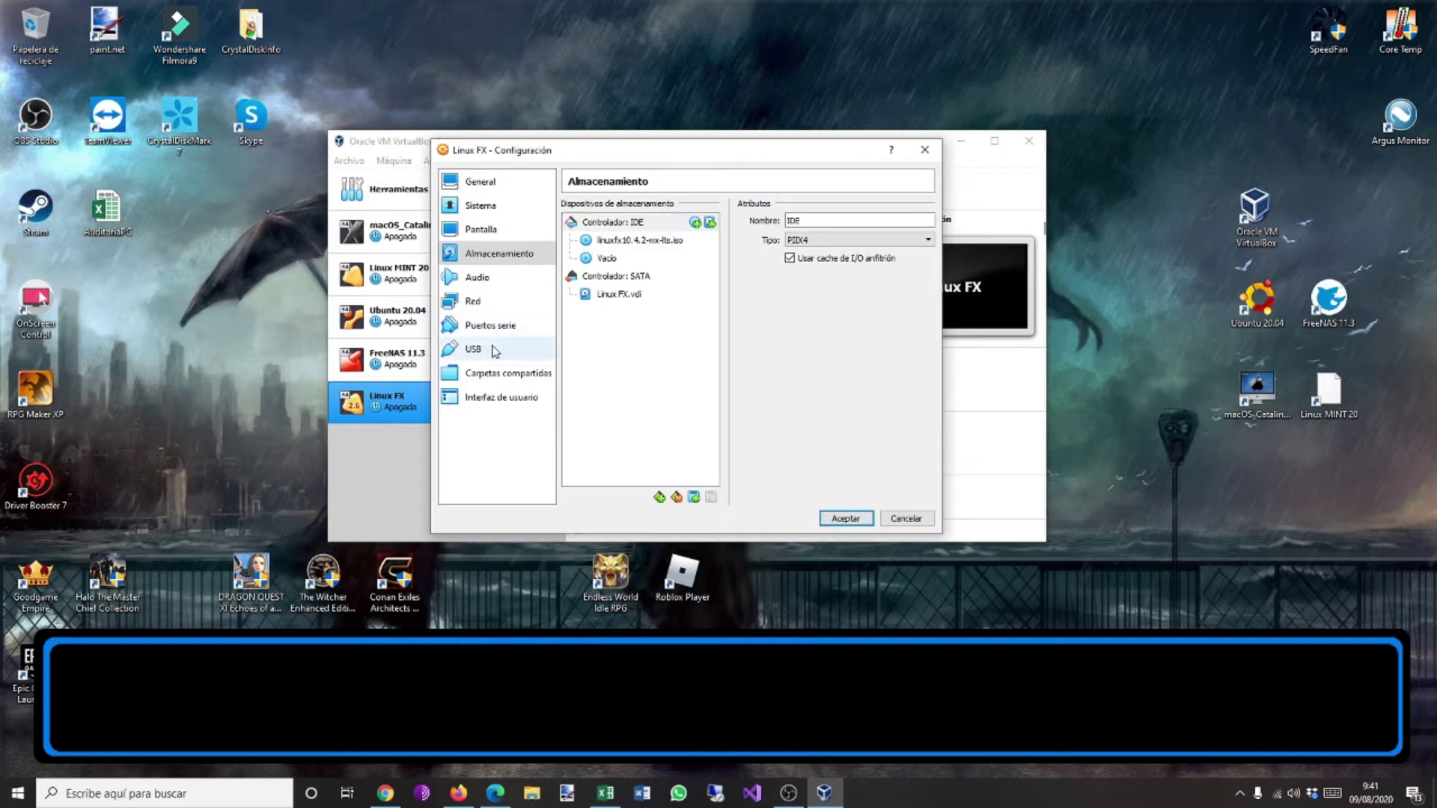
Enable the USB 3.0 (xHCI) controller, check the network adapter settings and save the machine configuration.
{"action": "left_click", "coordinate": [482, 352]}
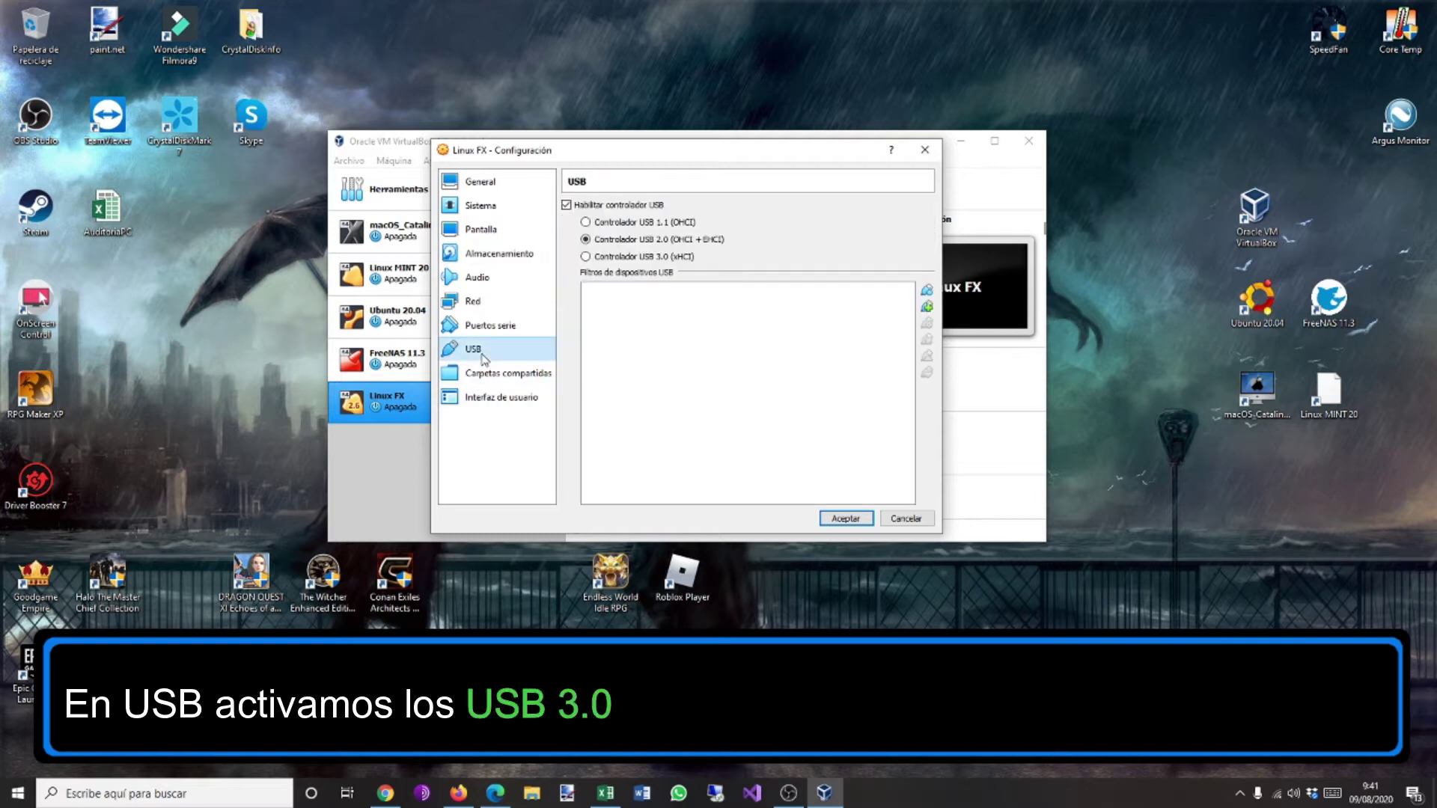
{"action": "left_click", "coordinate": [586, 258]}
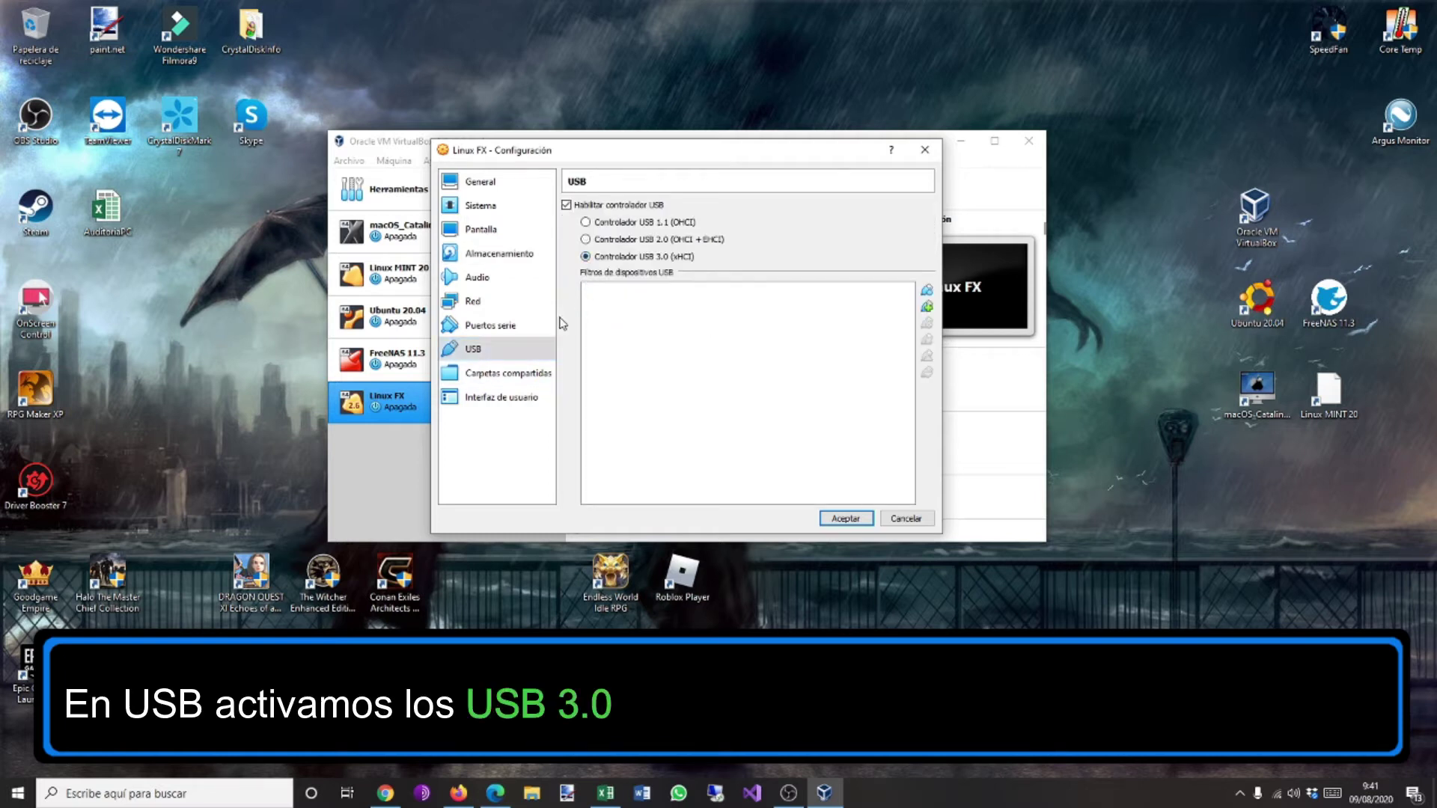
{"action": "left_click", "coordinate": [491, 301]}
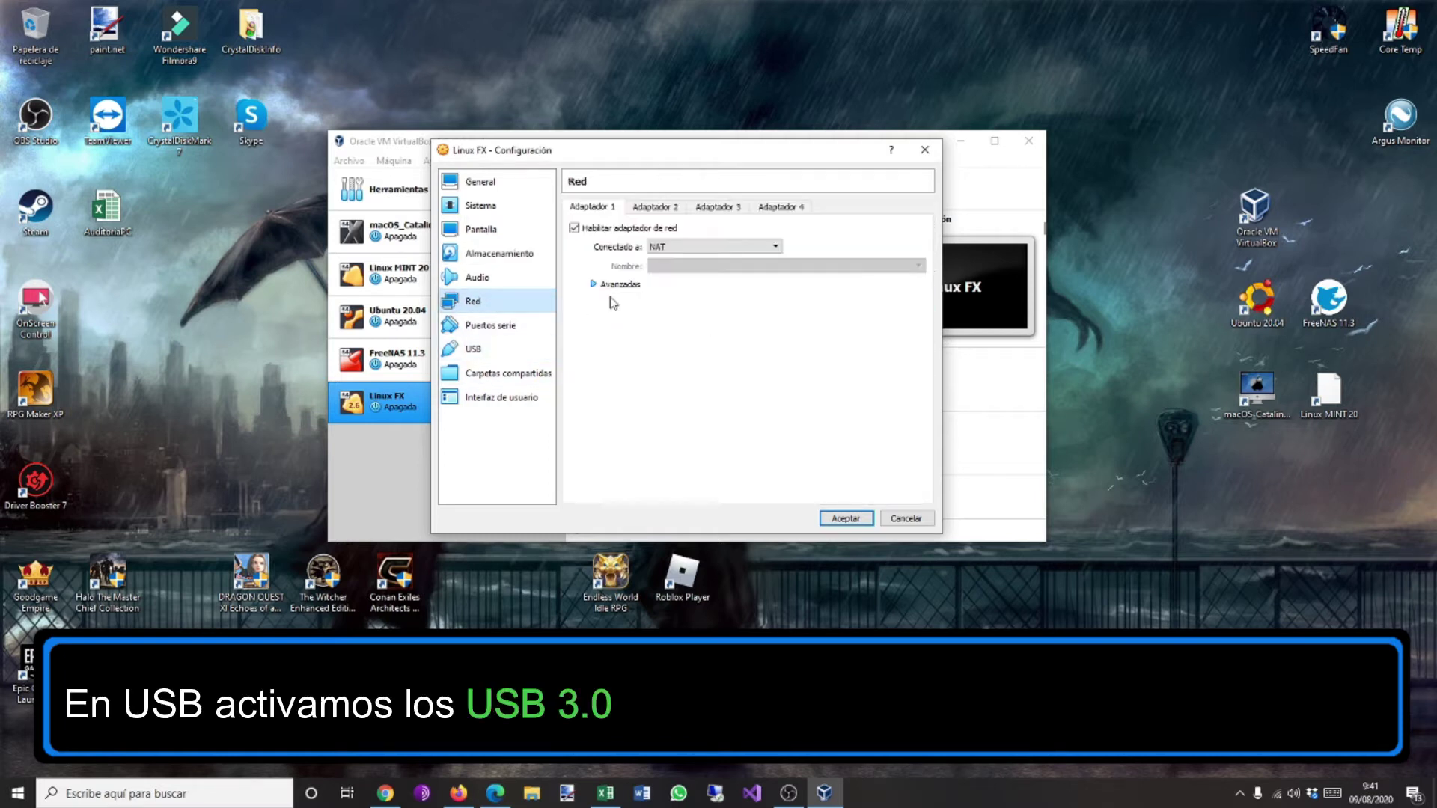
{"action": "left_click", "coordinate": [845, 519]}
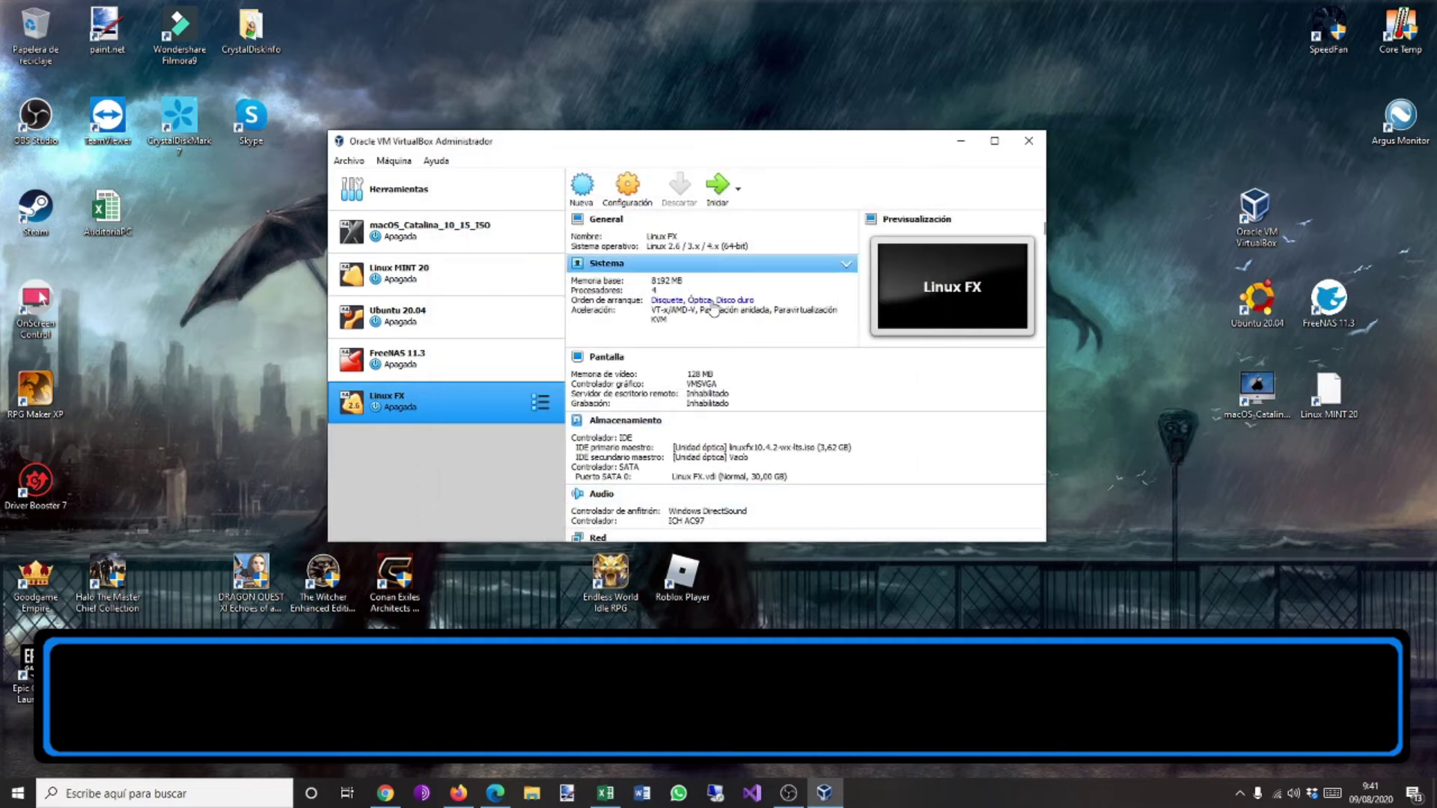
Start the Linux FX virtual machine and choose Spañol as the initial system language, dismissing the virtualization warnings.
{"action": "left_click", "coordinate": [719, 201]}
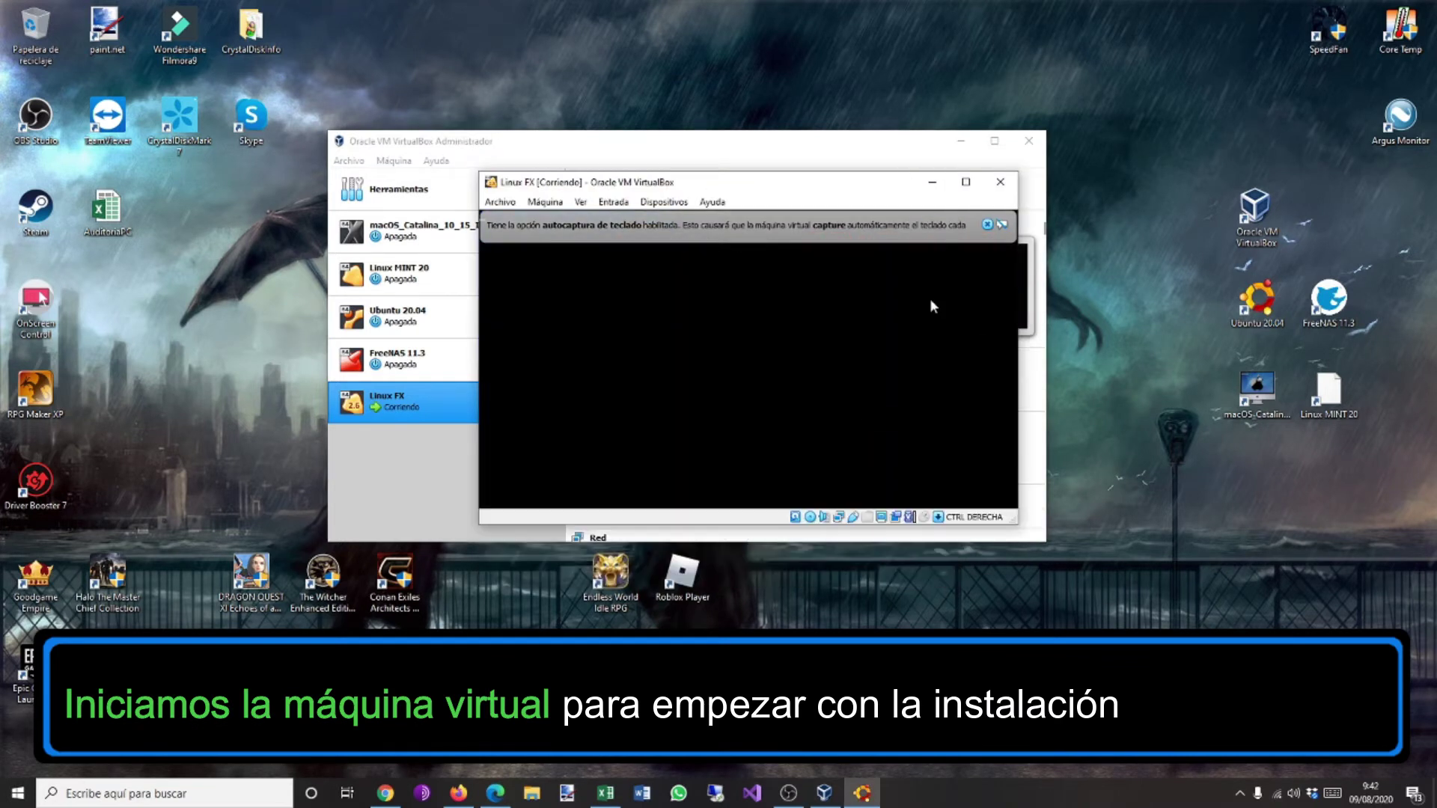
{"action": "left_click", "coordinate": [927, 225]}
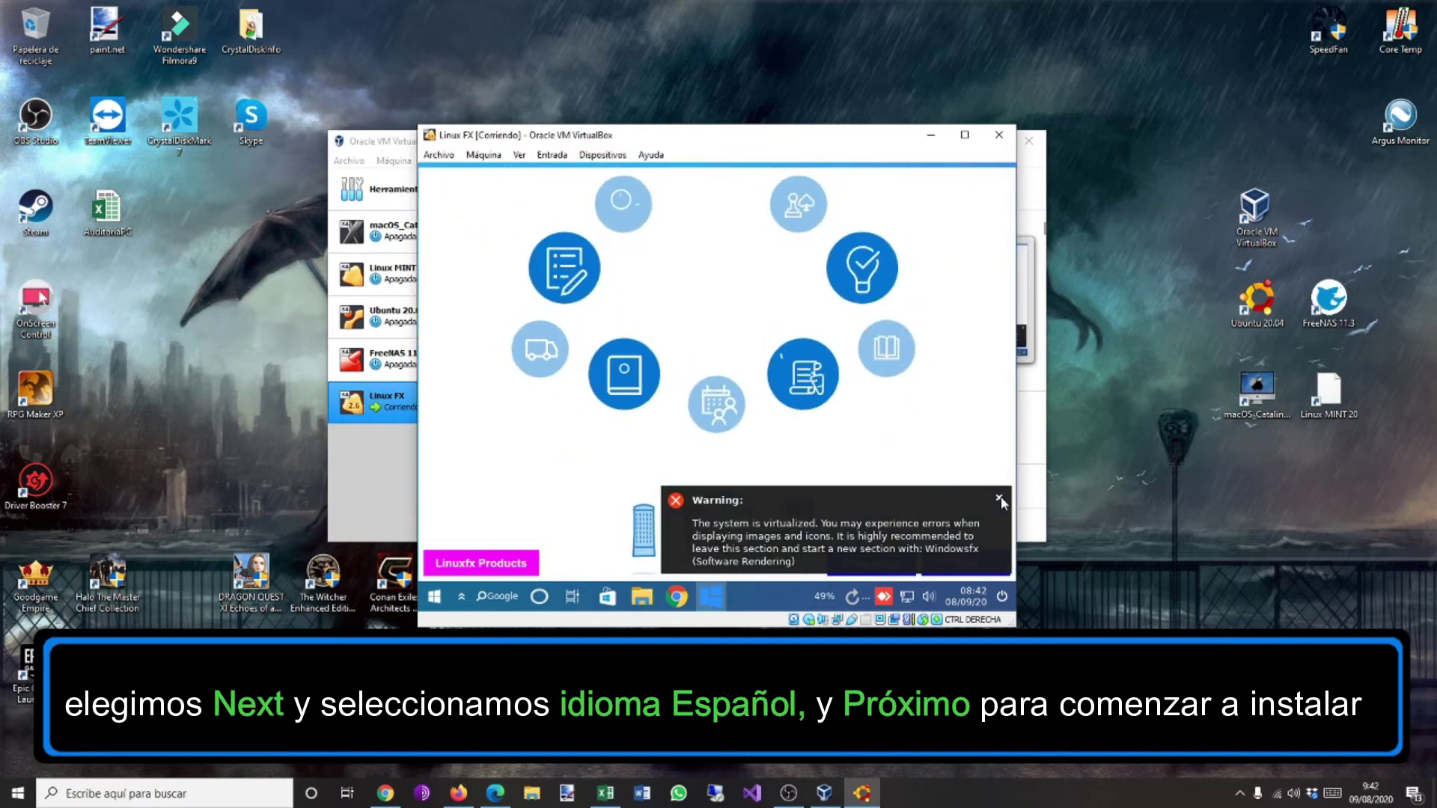
{"action": "left_click", "coordinate": [1000, 499]}
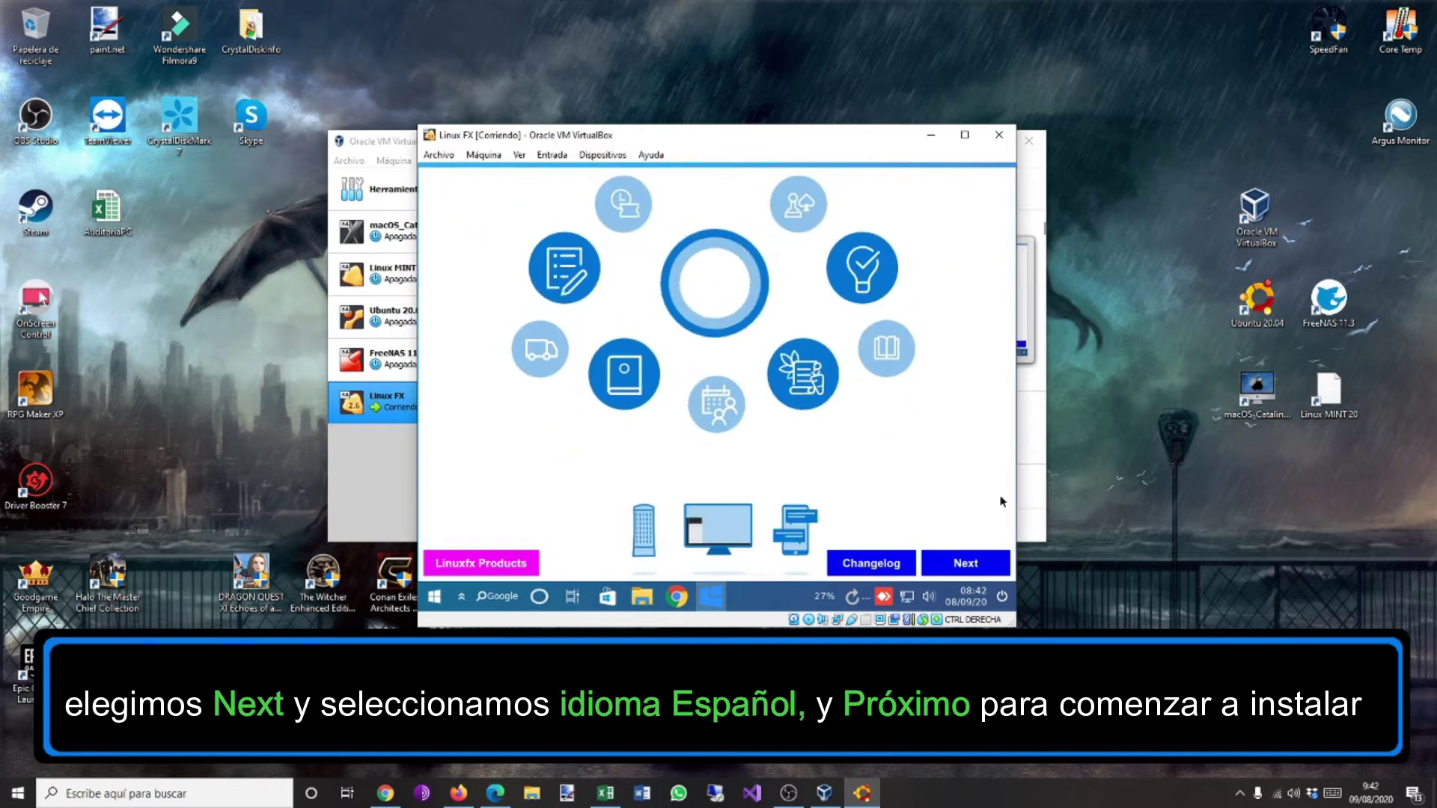
{"action": "left_click", "coordinate": [972, 561]}
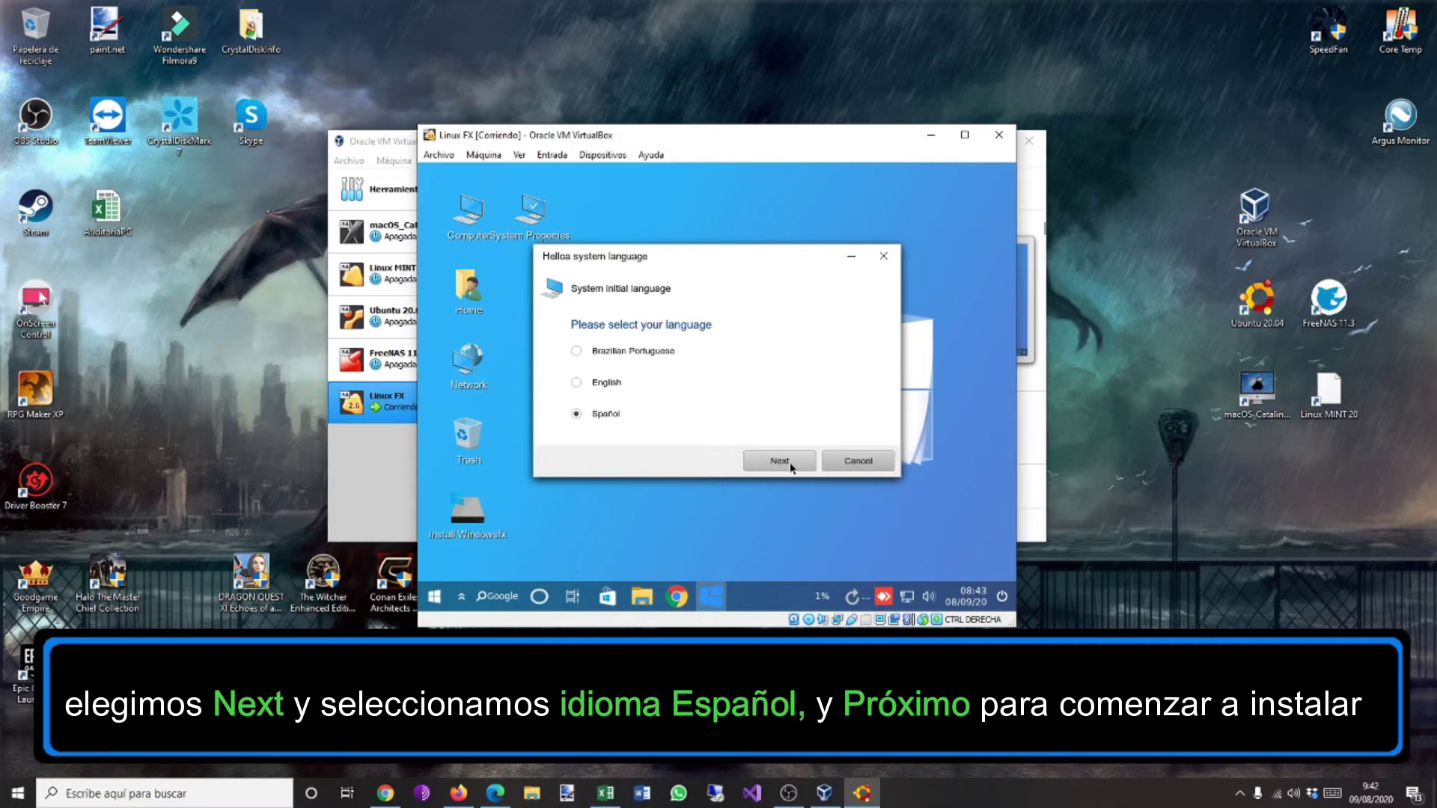
{"action": "left_click", "coordinate": [789, 461]}
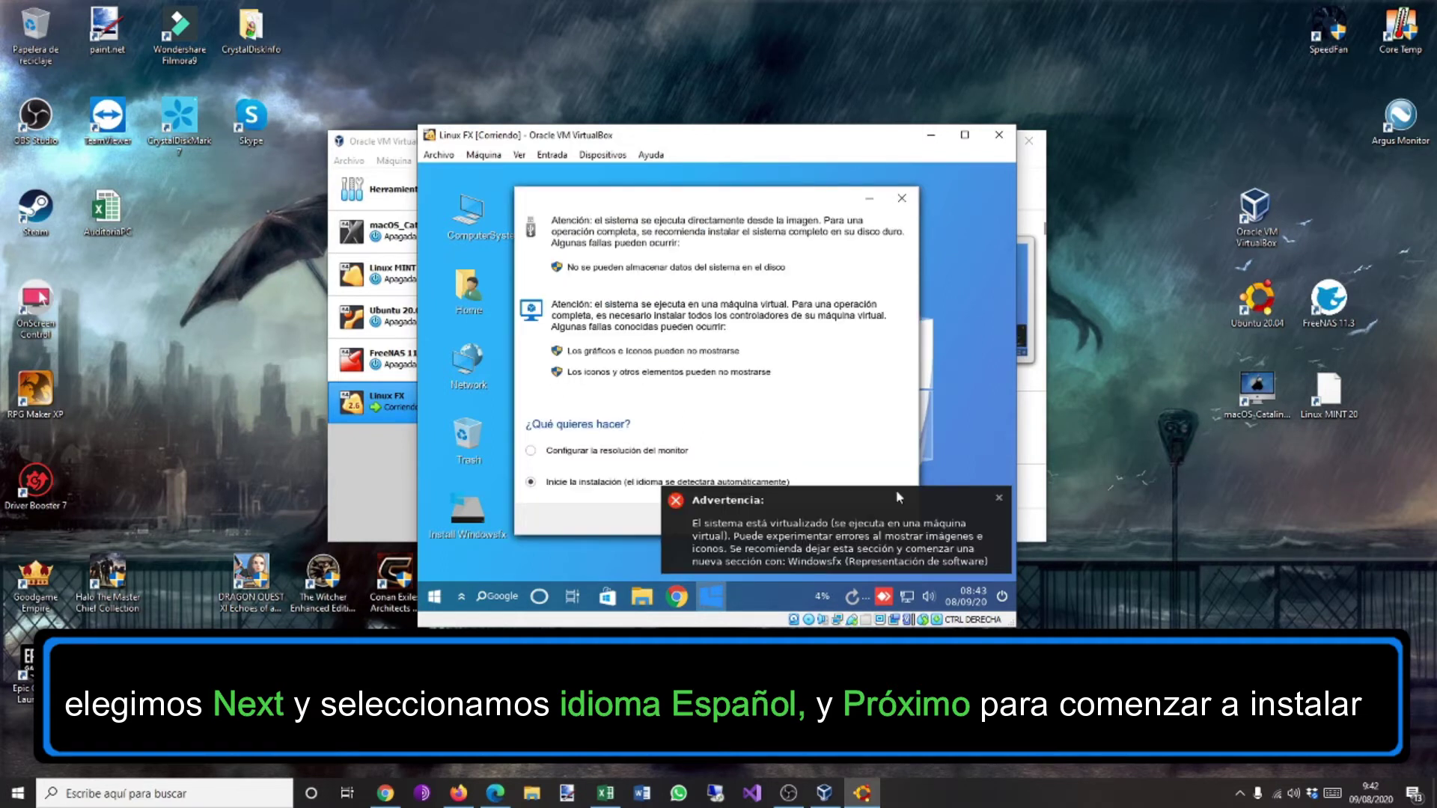
{"action": "left_click", "coordinate": [997, 497]}
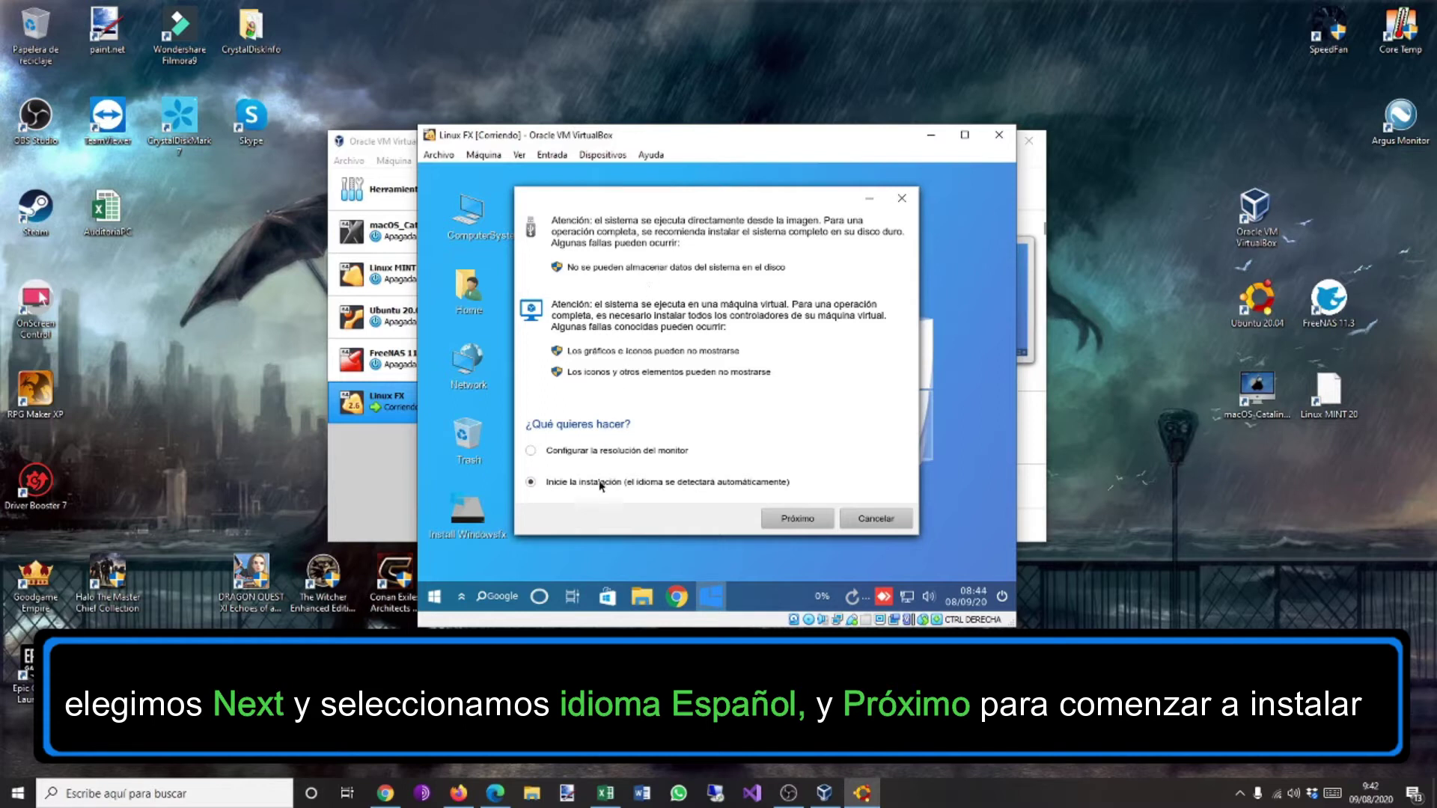
Start the installation with español de España as the language and set the time zone location to Atlantic/Canary.
{"action": "left_click", "coordinate": [797, 519]}
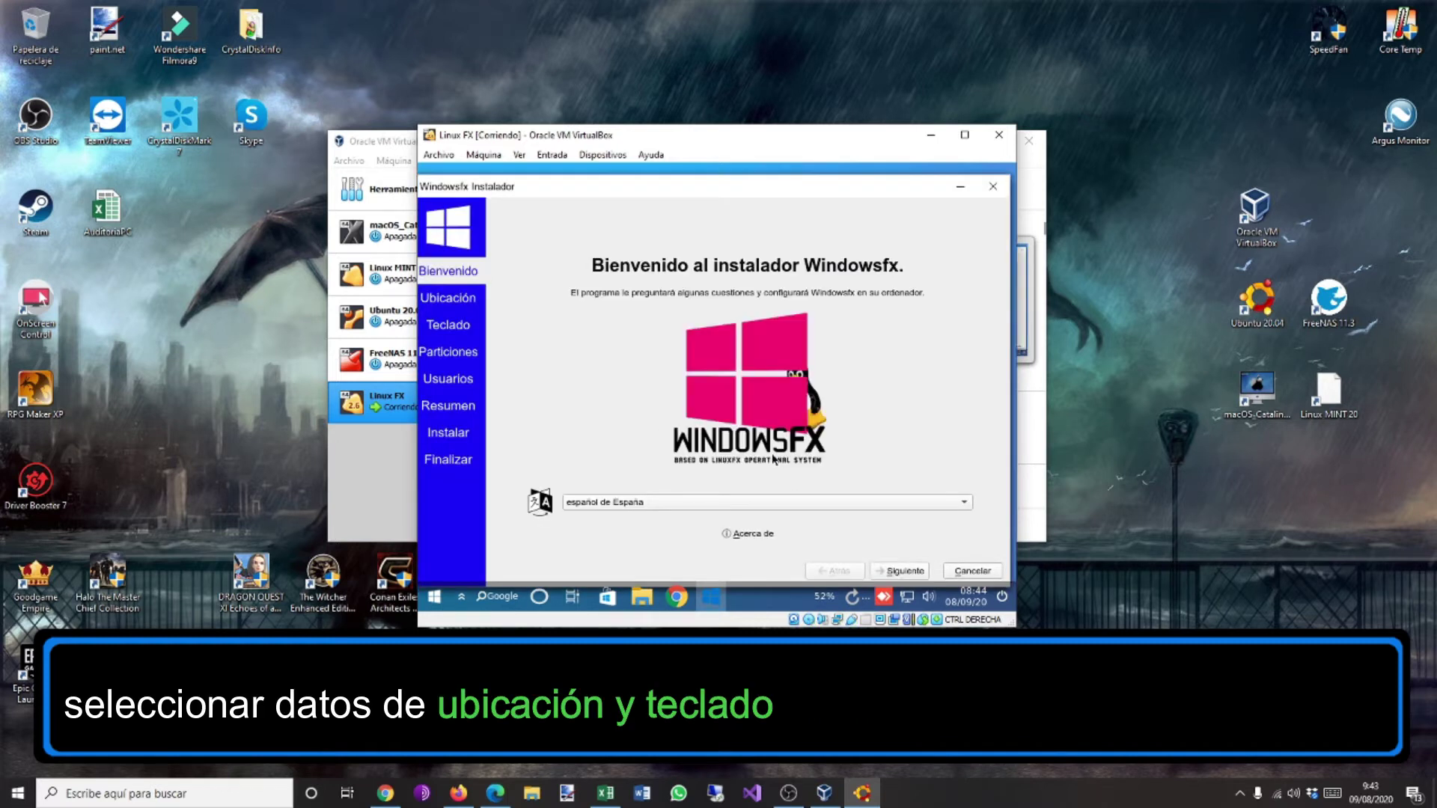
{"action": "left_click", "coordinate": [906, 571]}
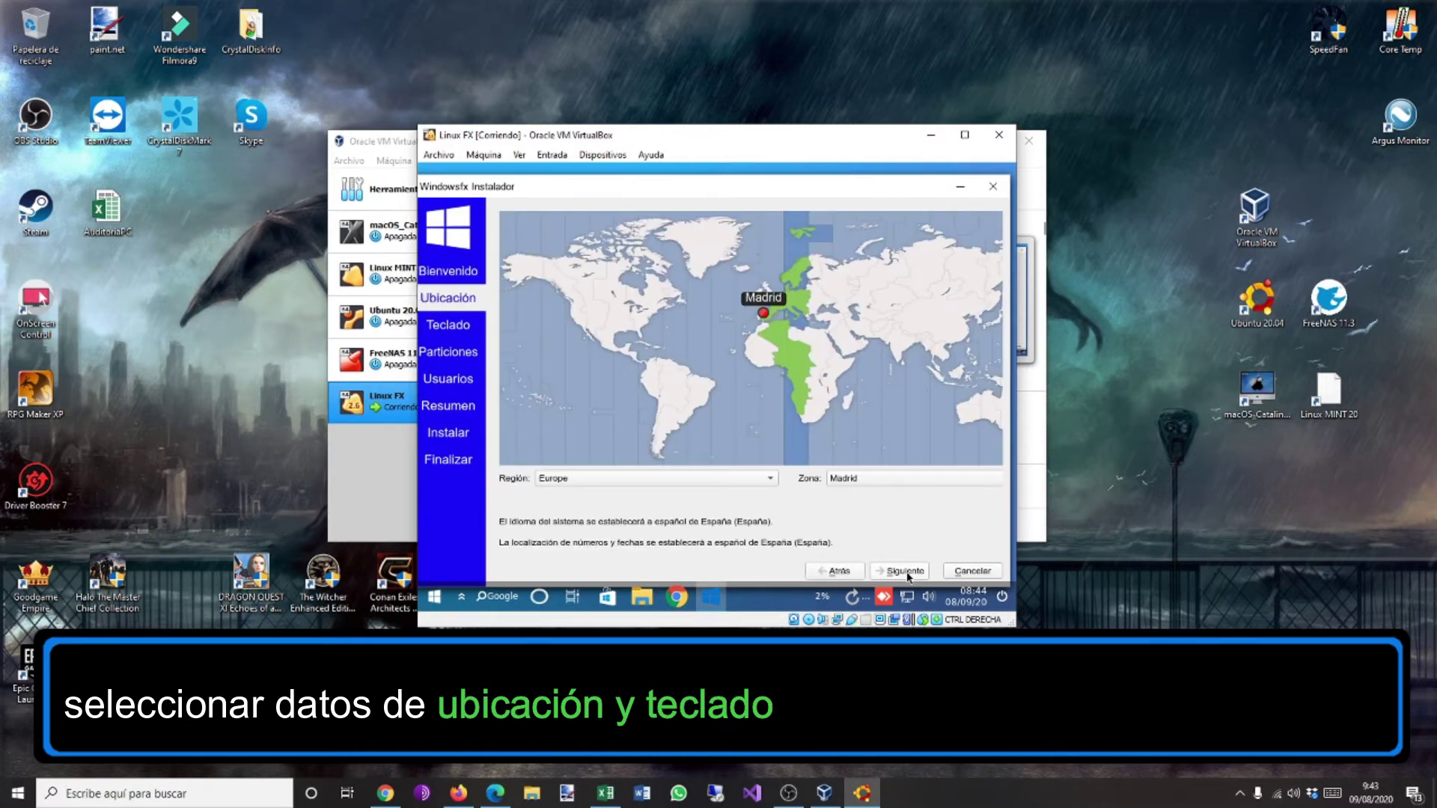
{"action": "left_click", "coordinate": [737, 344]}
{"action": "left_click", "coordinate": [739, 335]}
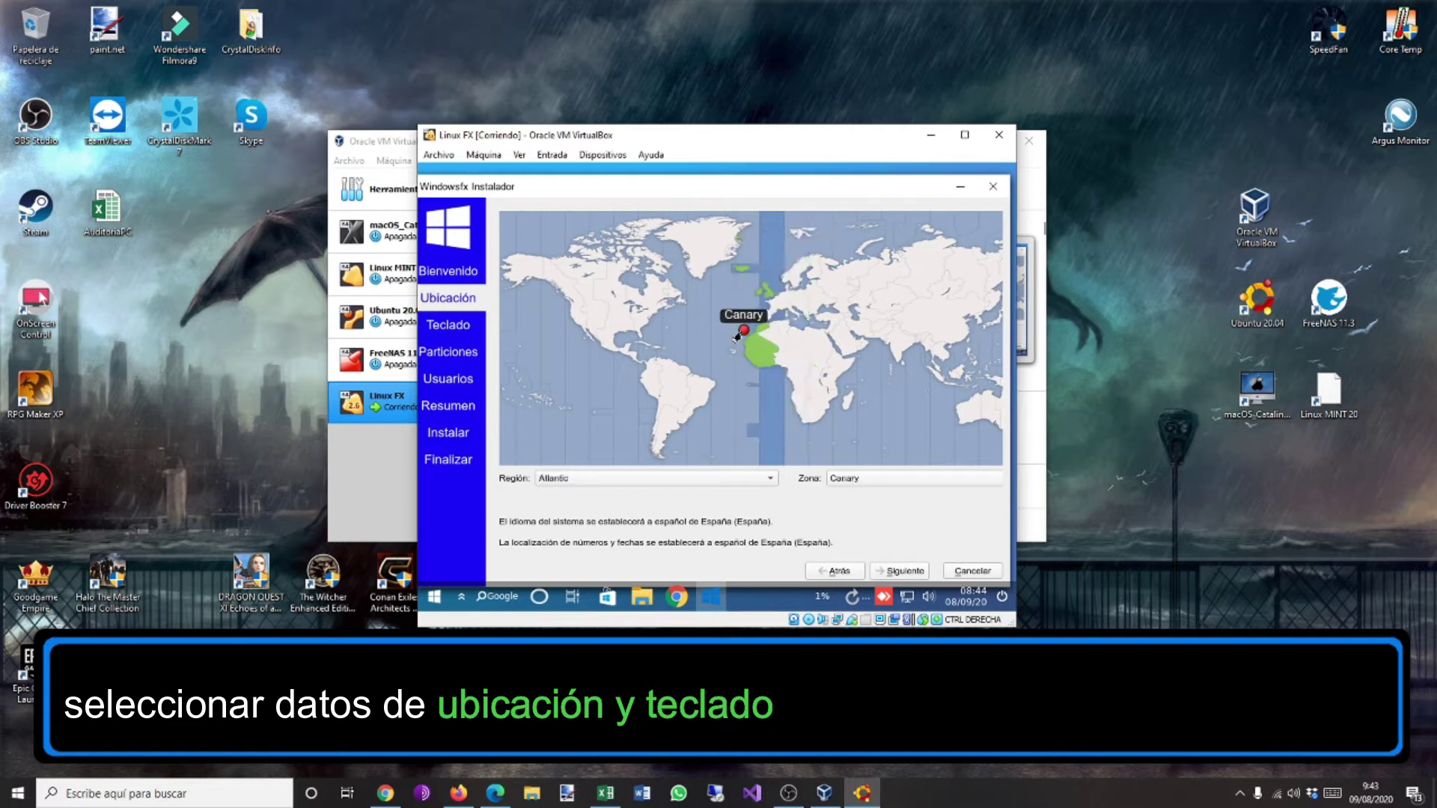
{"action": "left_click", "coordinate": [904, 573]}
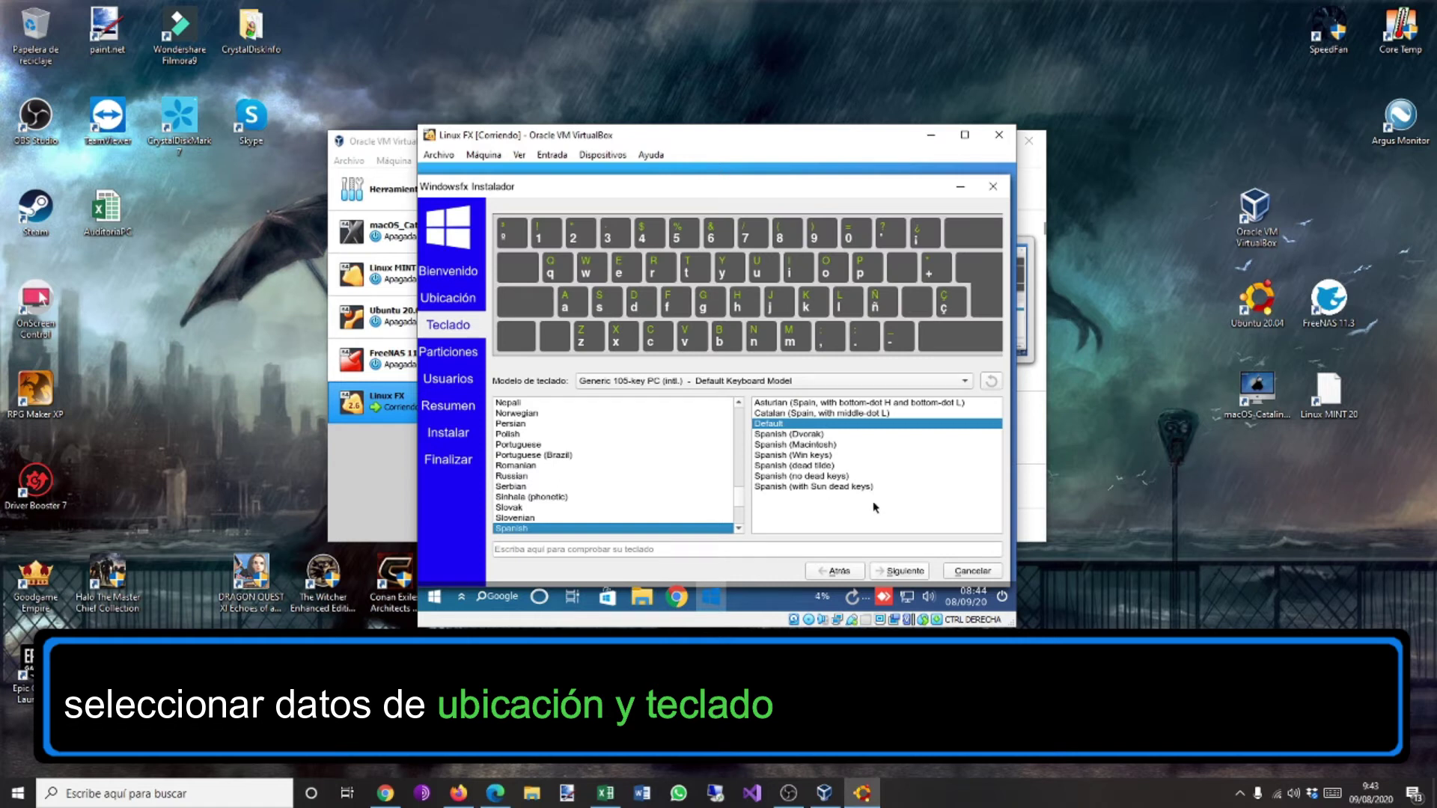
Accept the default Spanish keyboard layout and choose Borrar disco to erase the 30 GiB VBOX HARDDISK for the installation.
{"action": "left_click", "coordinate": [902, 572]}
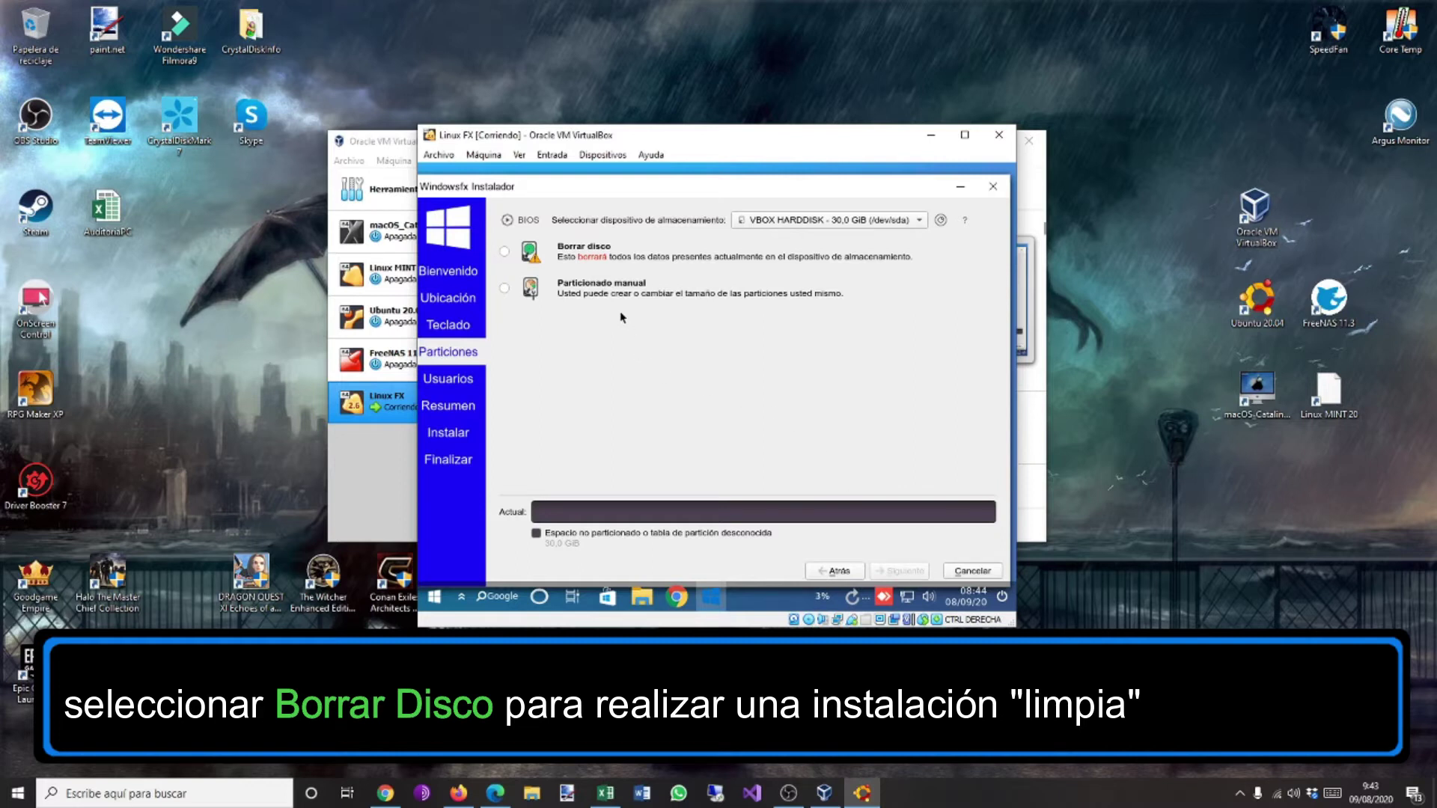
{"action": "left_click", "coordinate": [504, 252]}
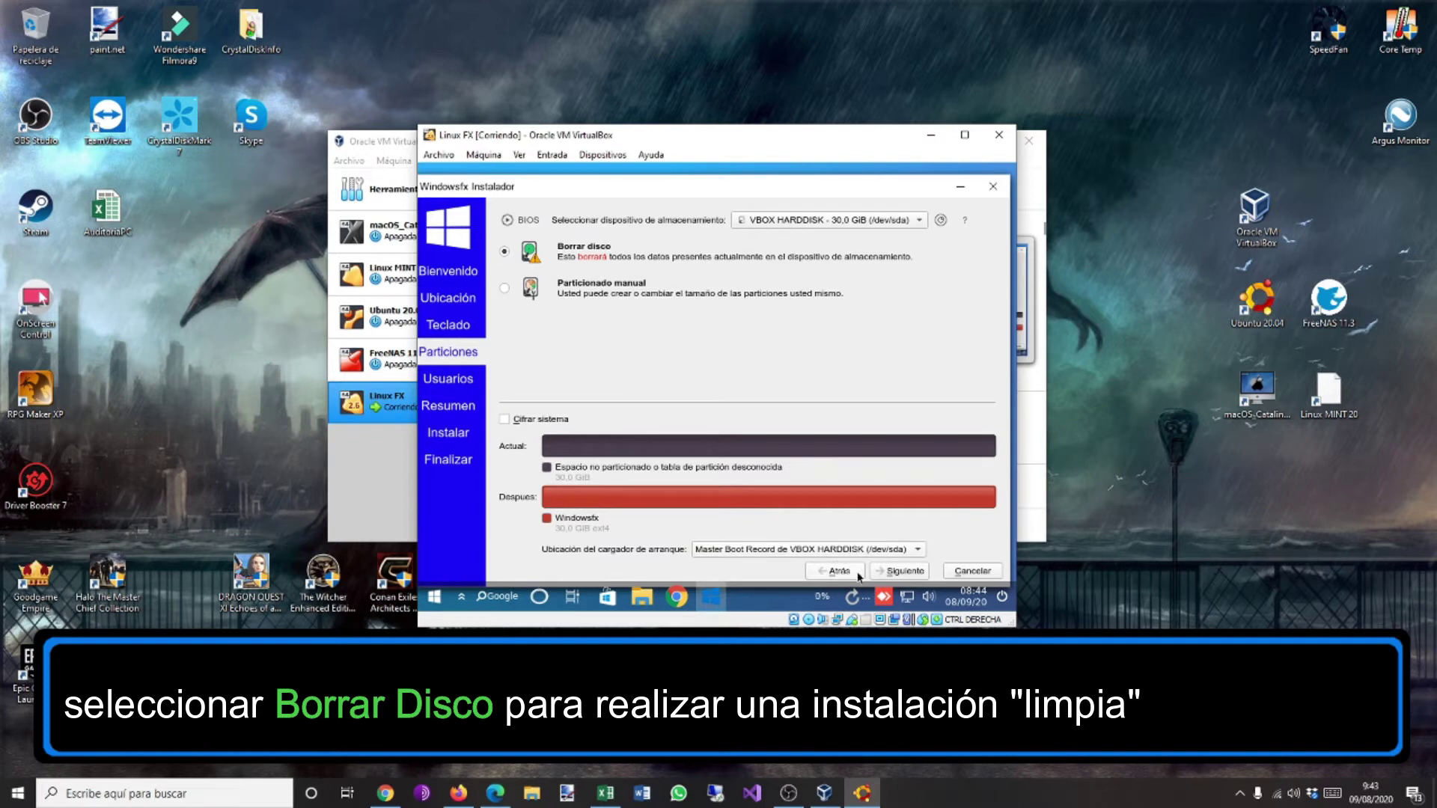
{"action": "left_click", "coordinate": [901, 571]}
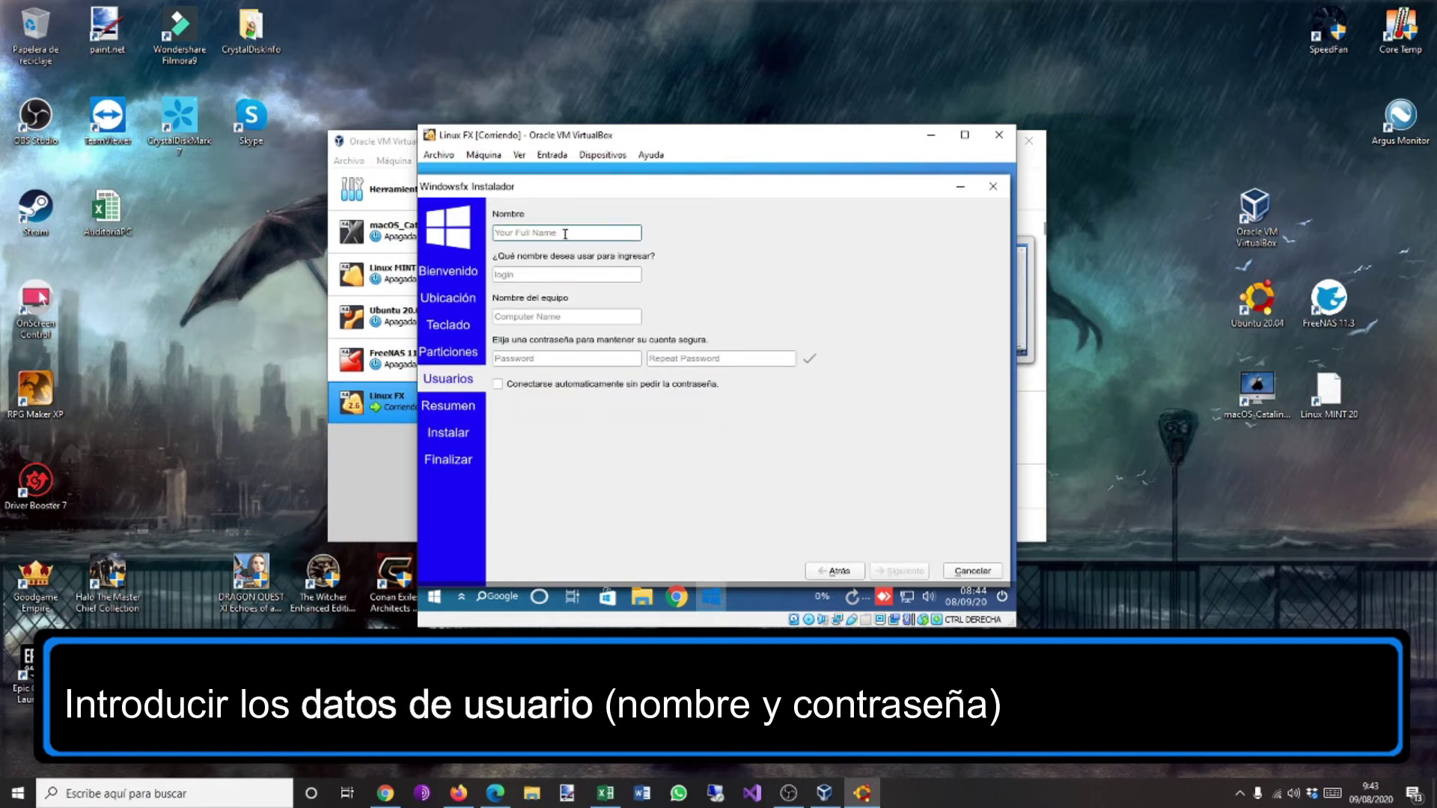
Create the user account by entering the user's name and typing the account password in both password fields.
{"action": "type", "text": "Alejandro"}
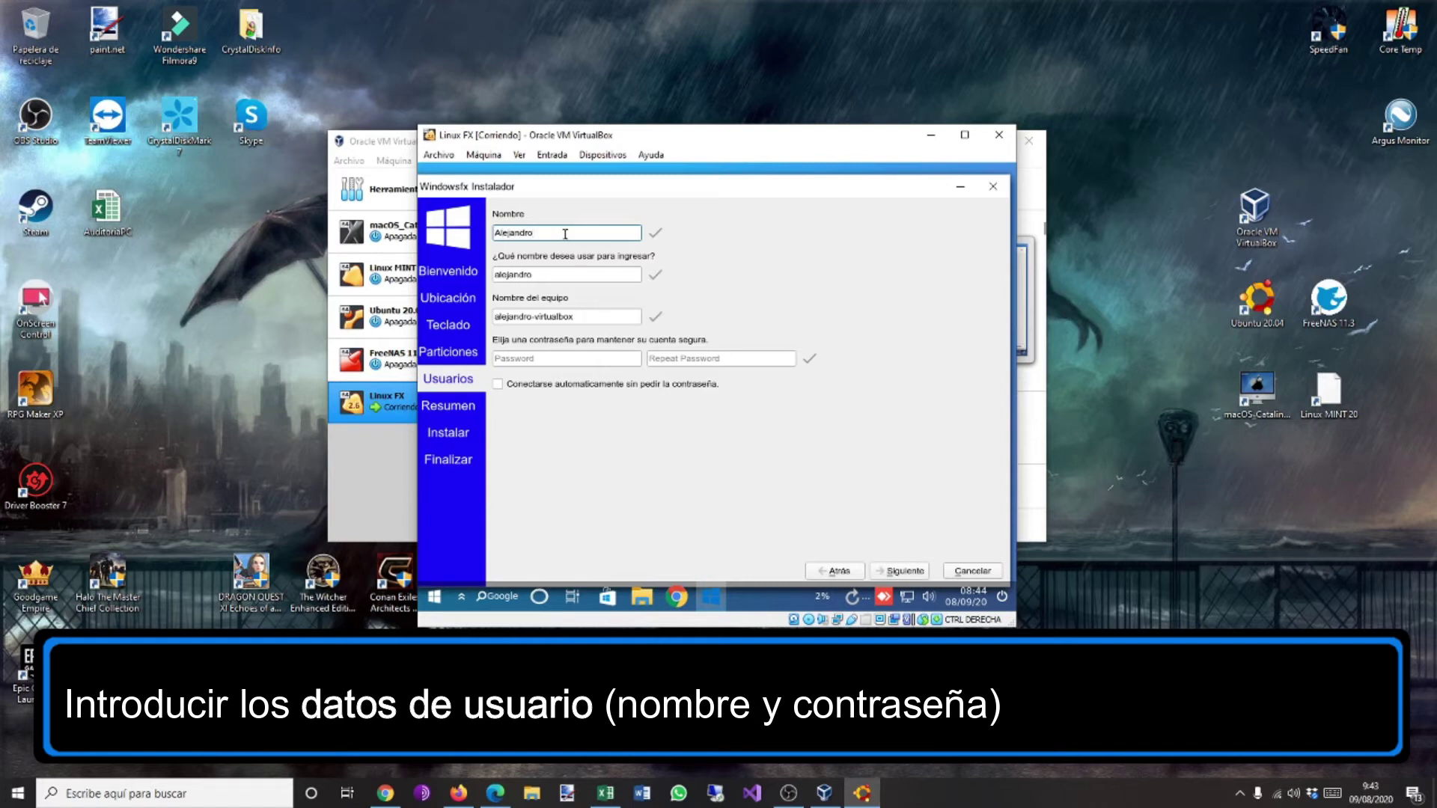
{"action": "left_click", "coordinate": [607, 359]}
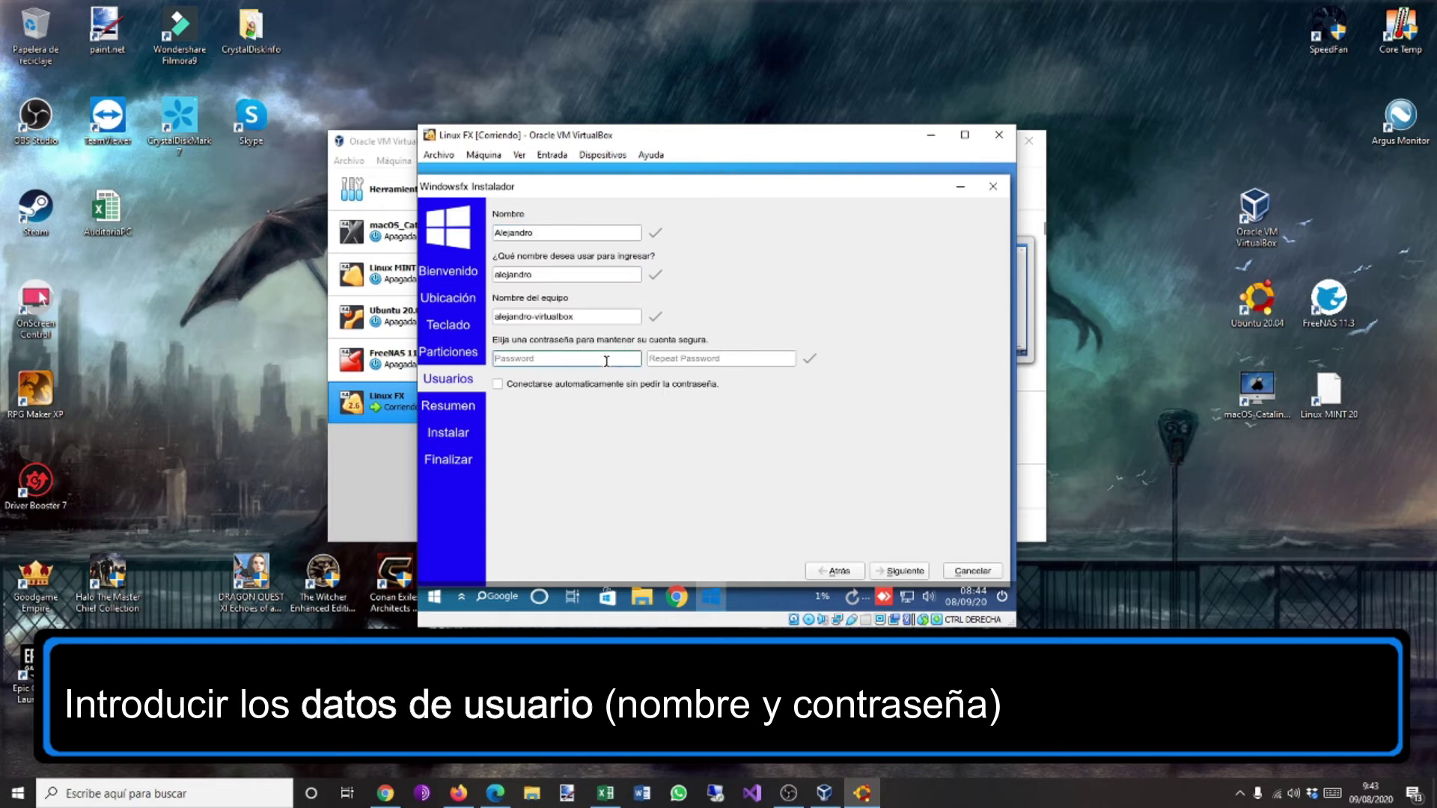
{"action": "type", "text": "a"}
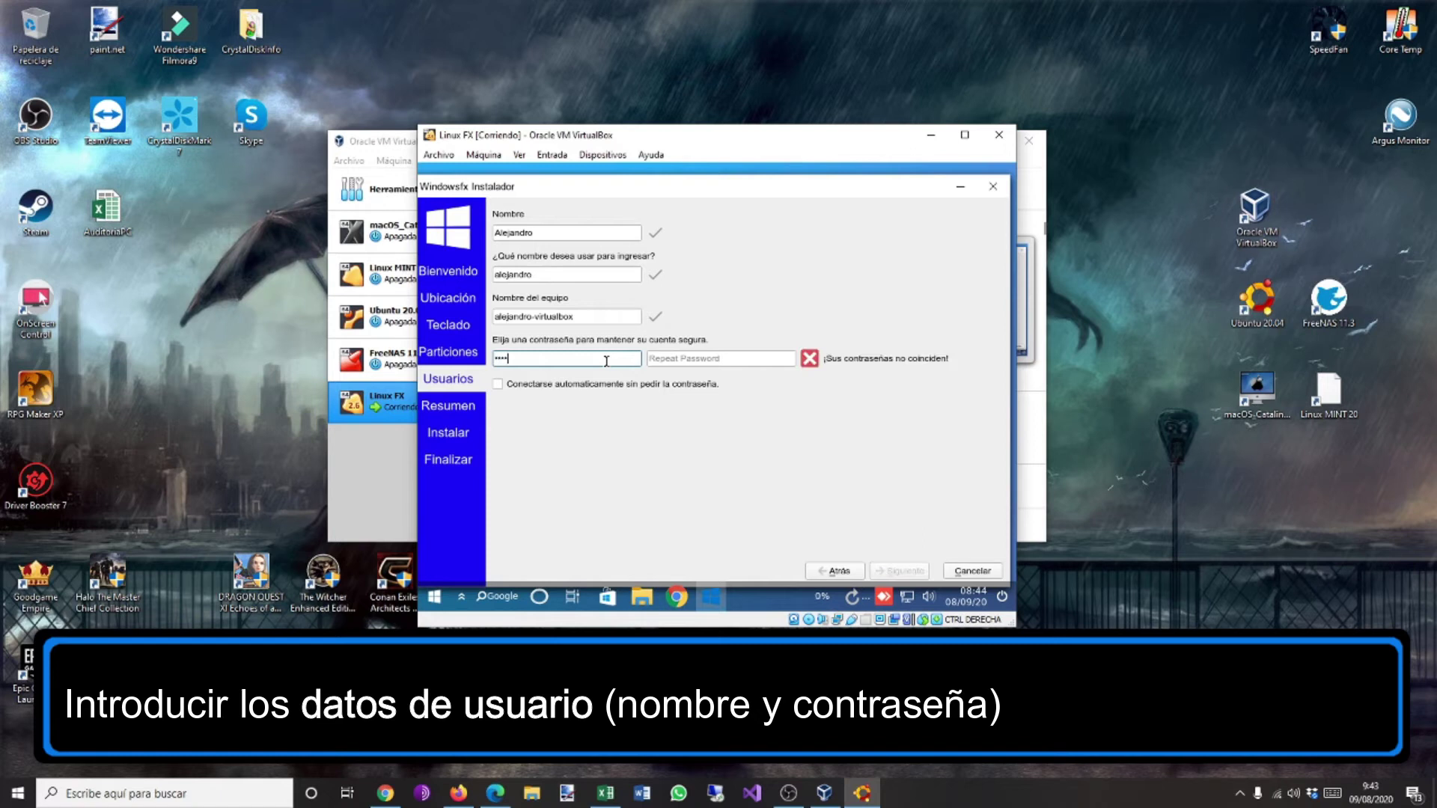
{"action": "key", "text": "Tab"}
{"action": "type", "text": "aaaa"}
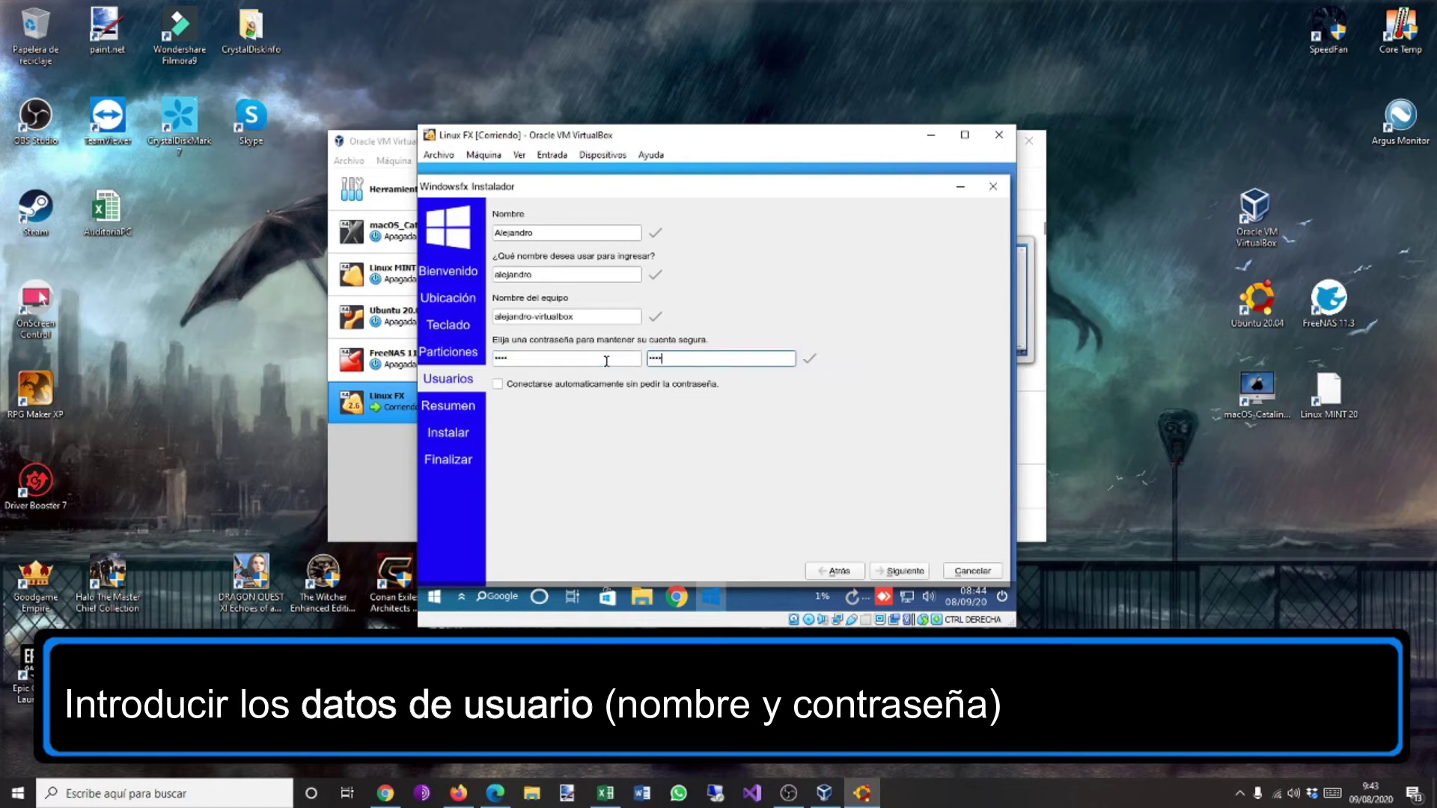
{"action": "left_click", "coordinate": [910, 570]}
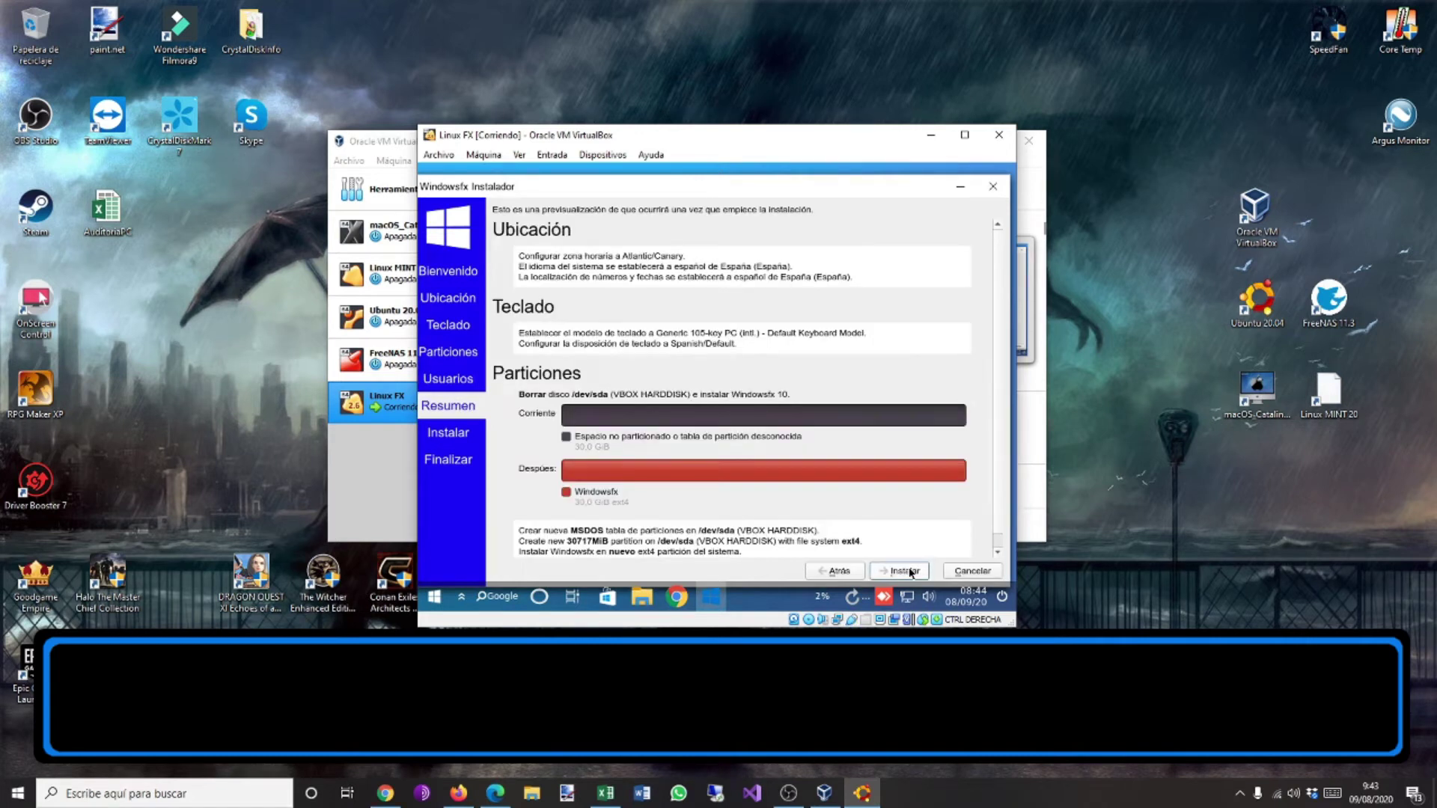
Install the system with the summarized settings, accepting the disk changes, and finish with the option to restart immediately.
{"action": "left_click", "coordinate": [910, 571]}
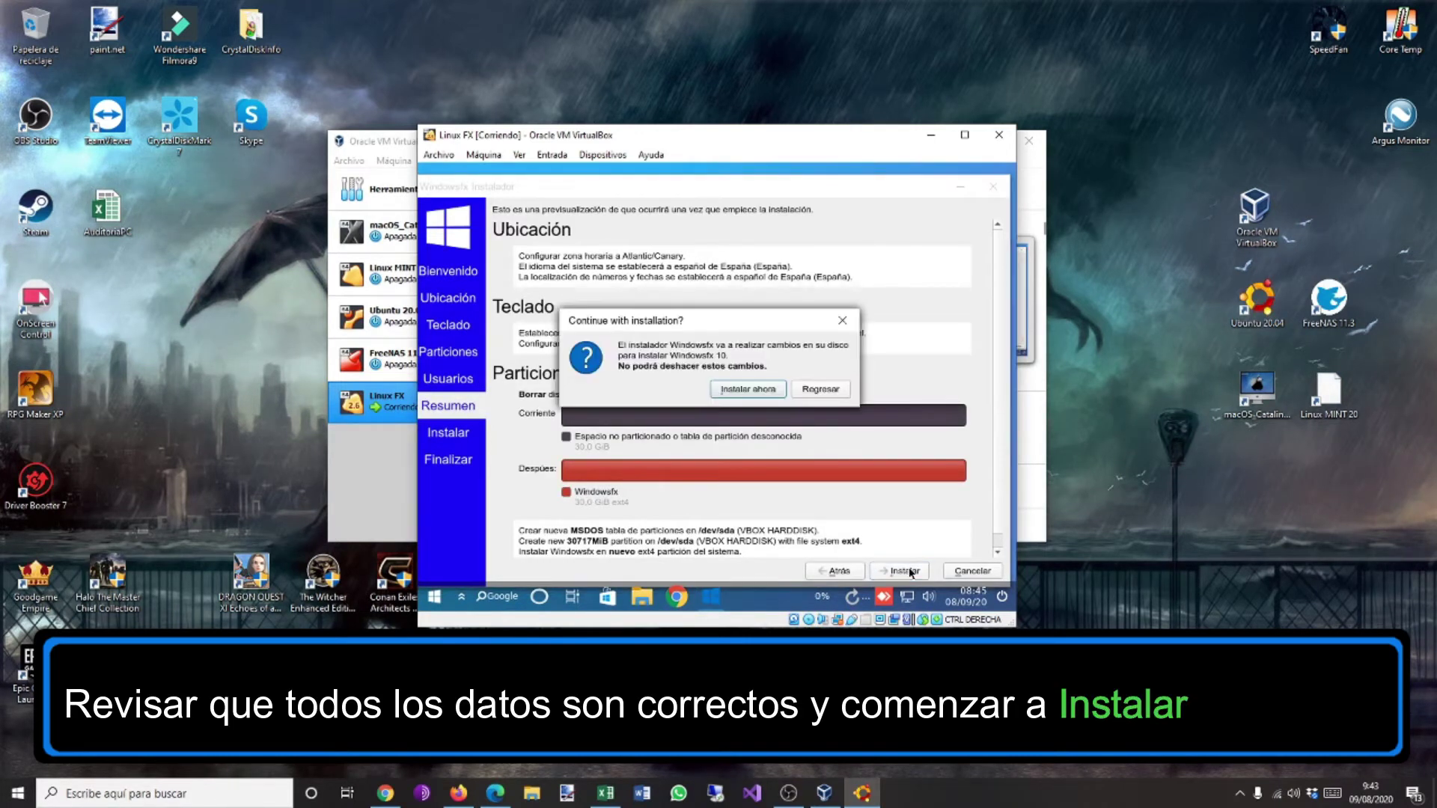
{"action": "left_click", "coordinate": [767, 393]}
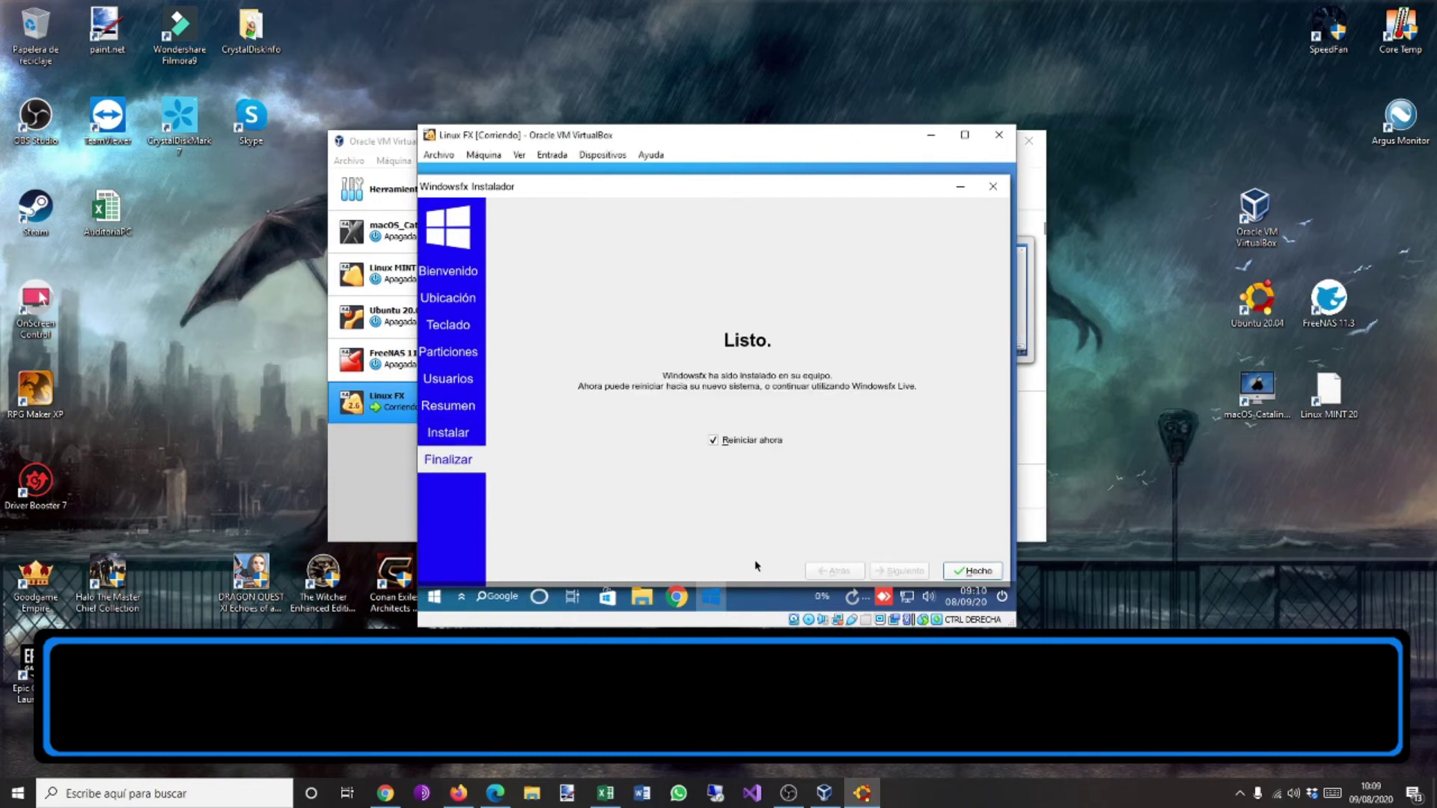
{"action": "left_click", "coordinate": [989, 577]}
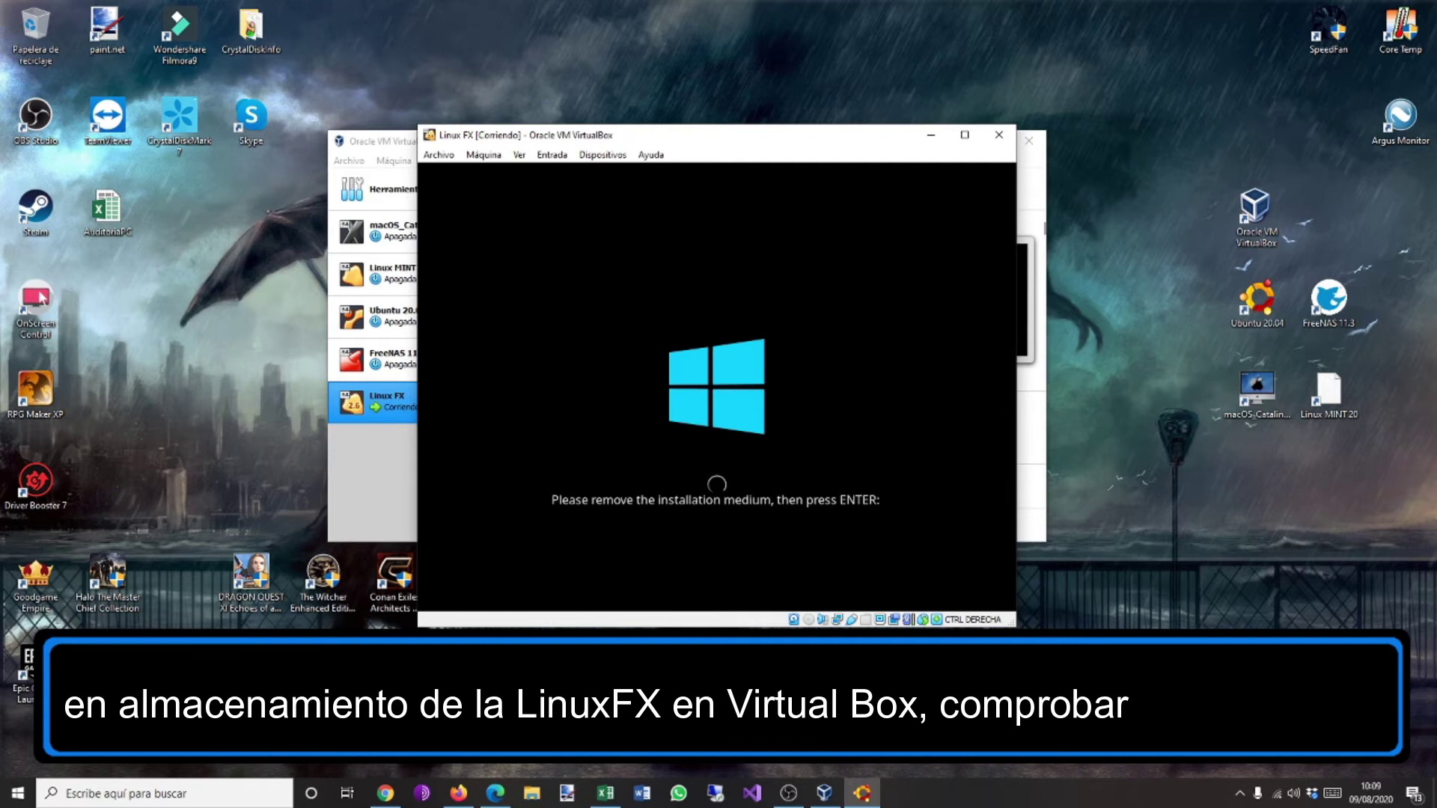
Check in the Linux FX machine's storage settings whether the installation ISO is still loaded in the optical drives.
{"action": "left_click", "coordinate": [364, 142]}
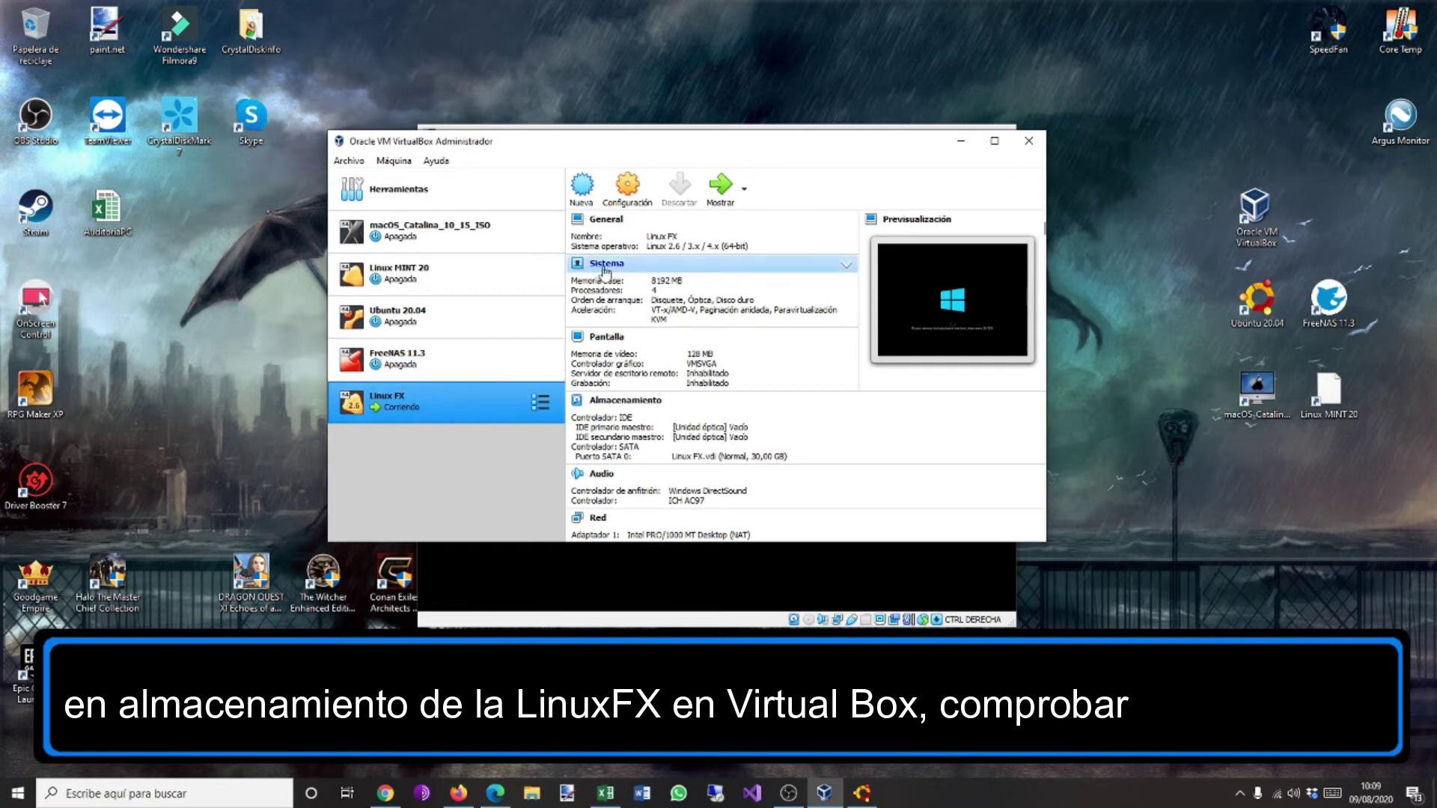
{"action": "left_click", "coordinate": [627, 185]}
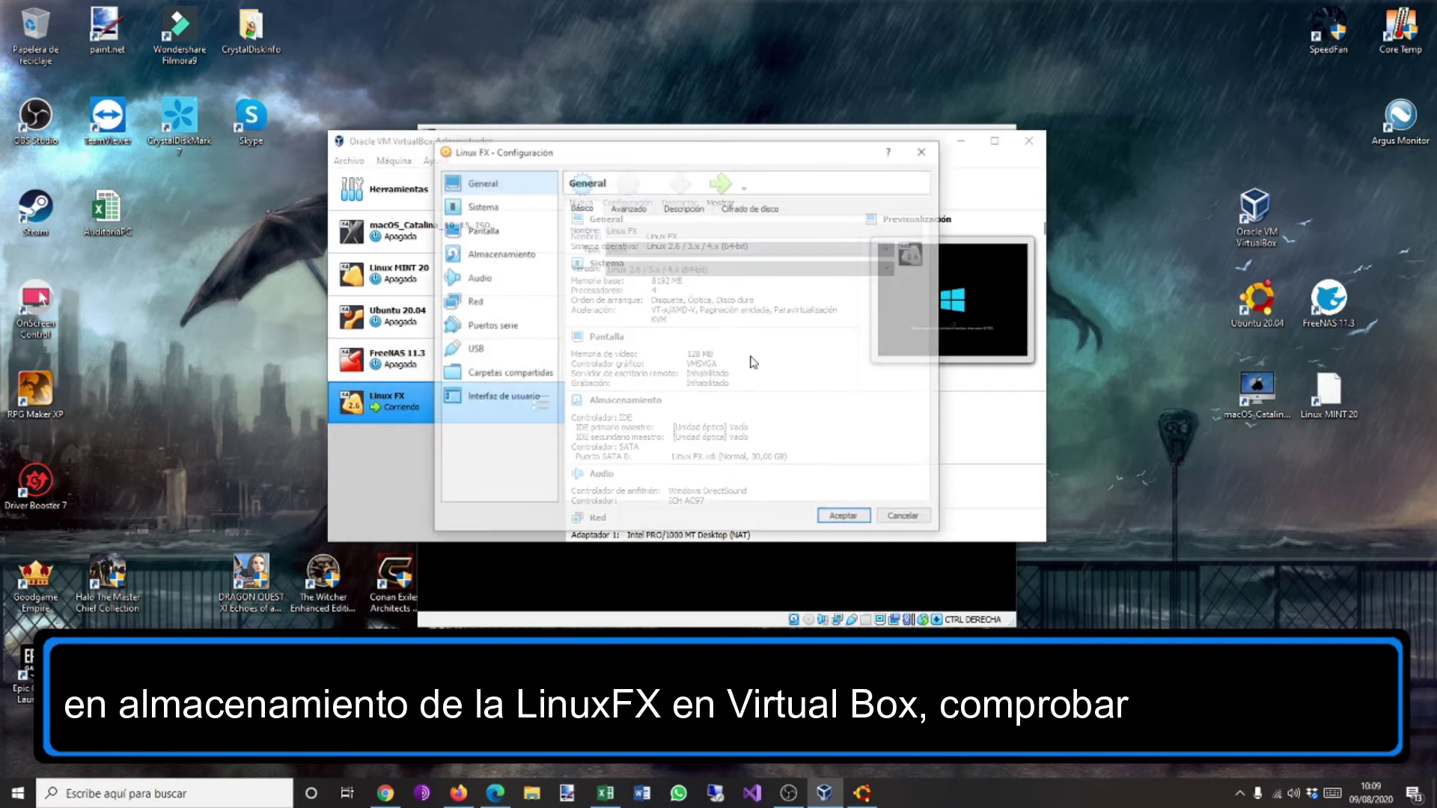
{"action": "left_click", "coordinate": [495, 254]}
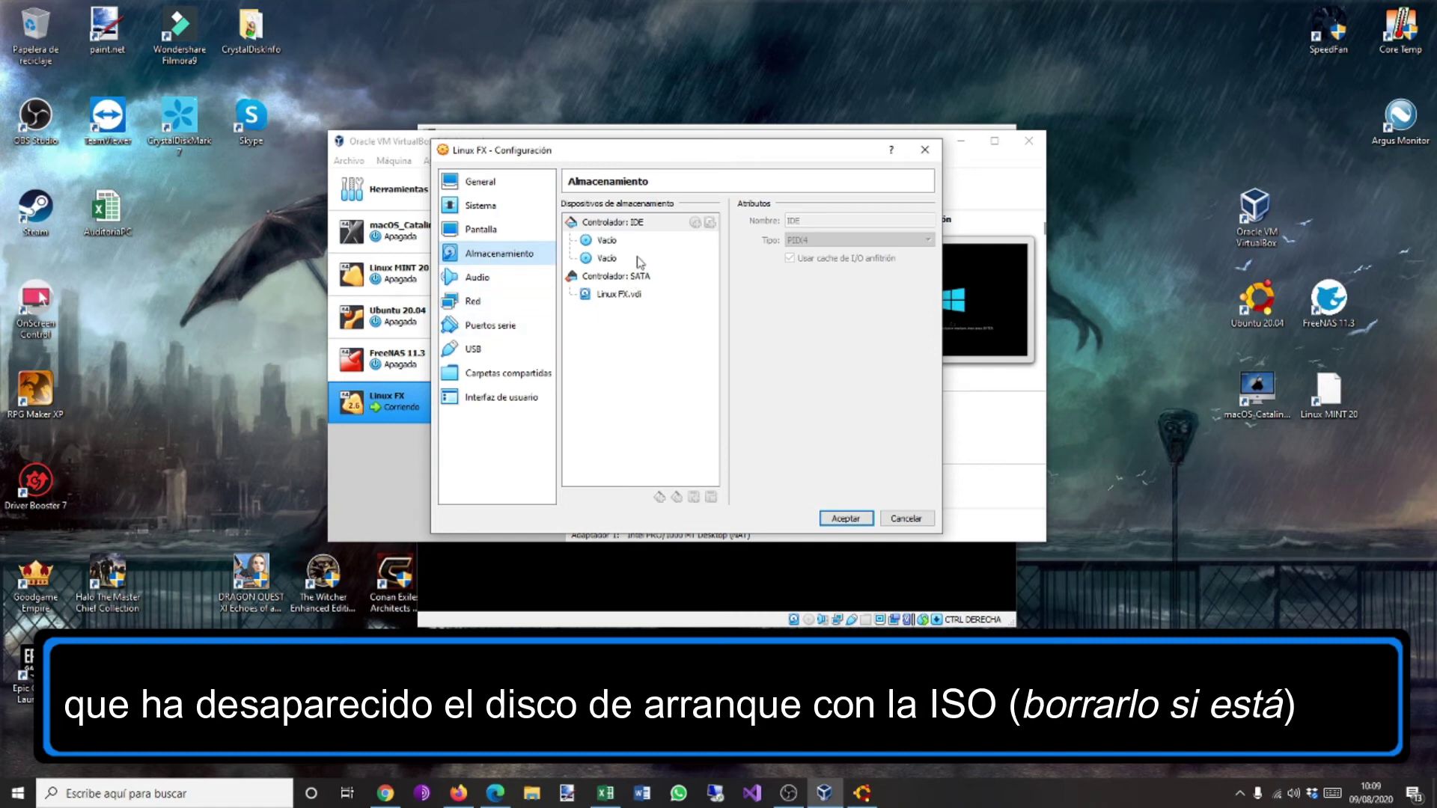
{"action": "left_click", "coordinate": [937, 154]}
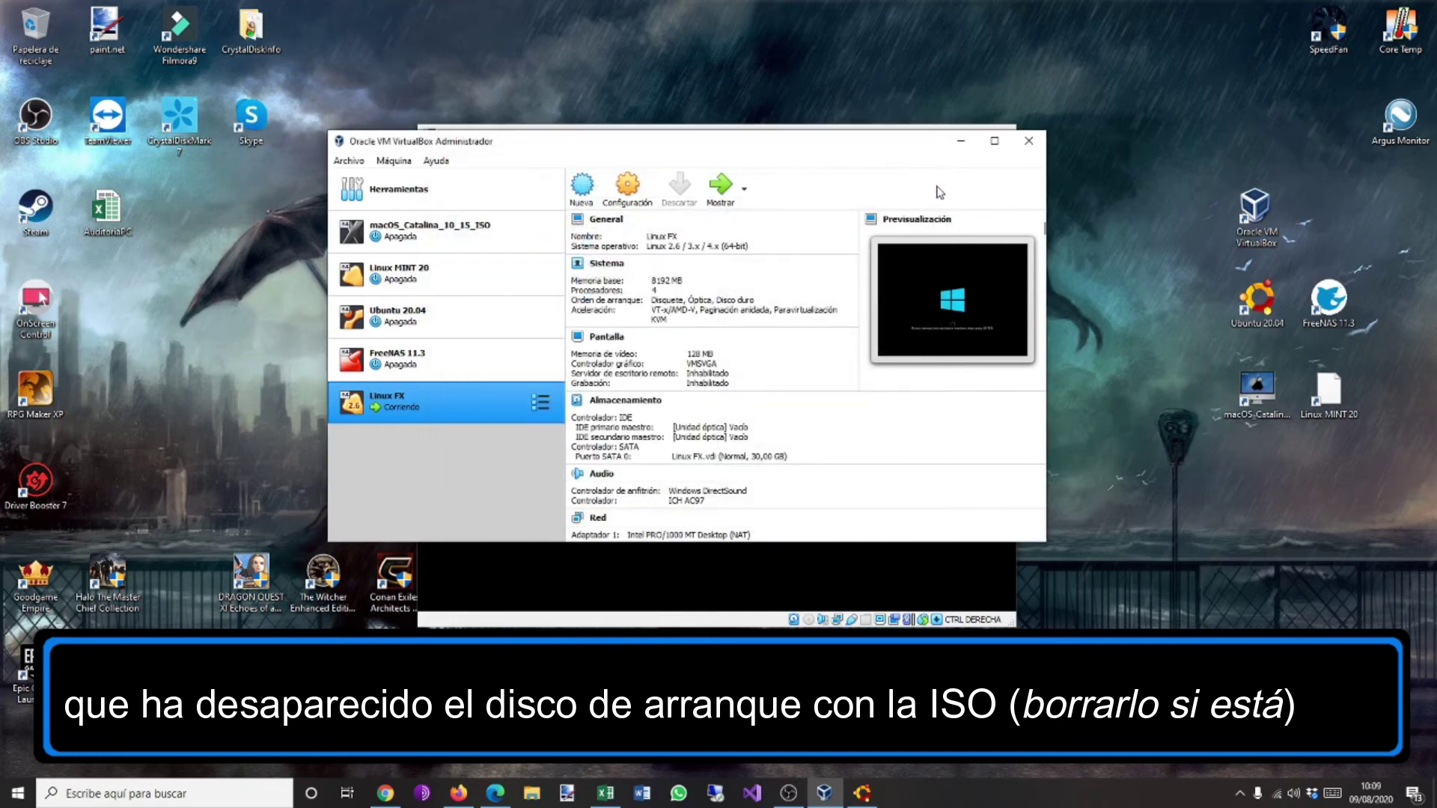
Continue the virtual machine's restart into the installed system and log in with the account password.
{"action": "left_click", "coordinate": [887, 124]}
{"action": "key", "text": "Return"}
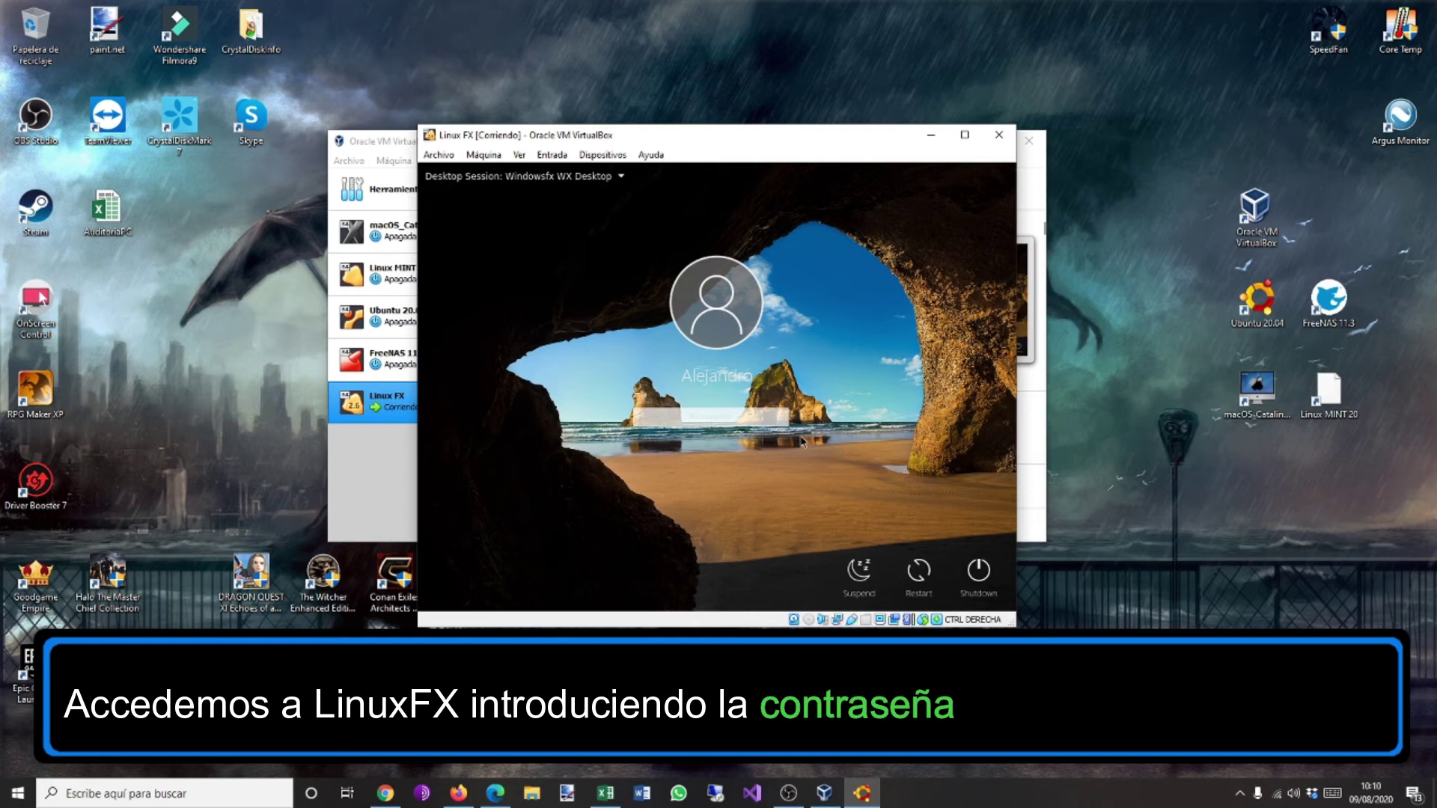
{"action": "type", "text": "******"}
{"action": "key", "text": "Return"}
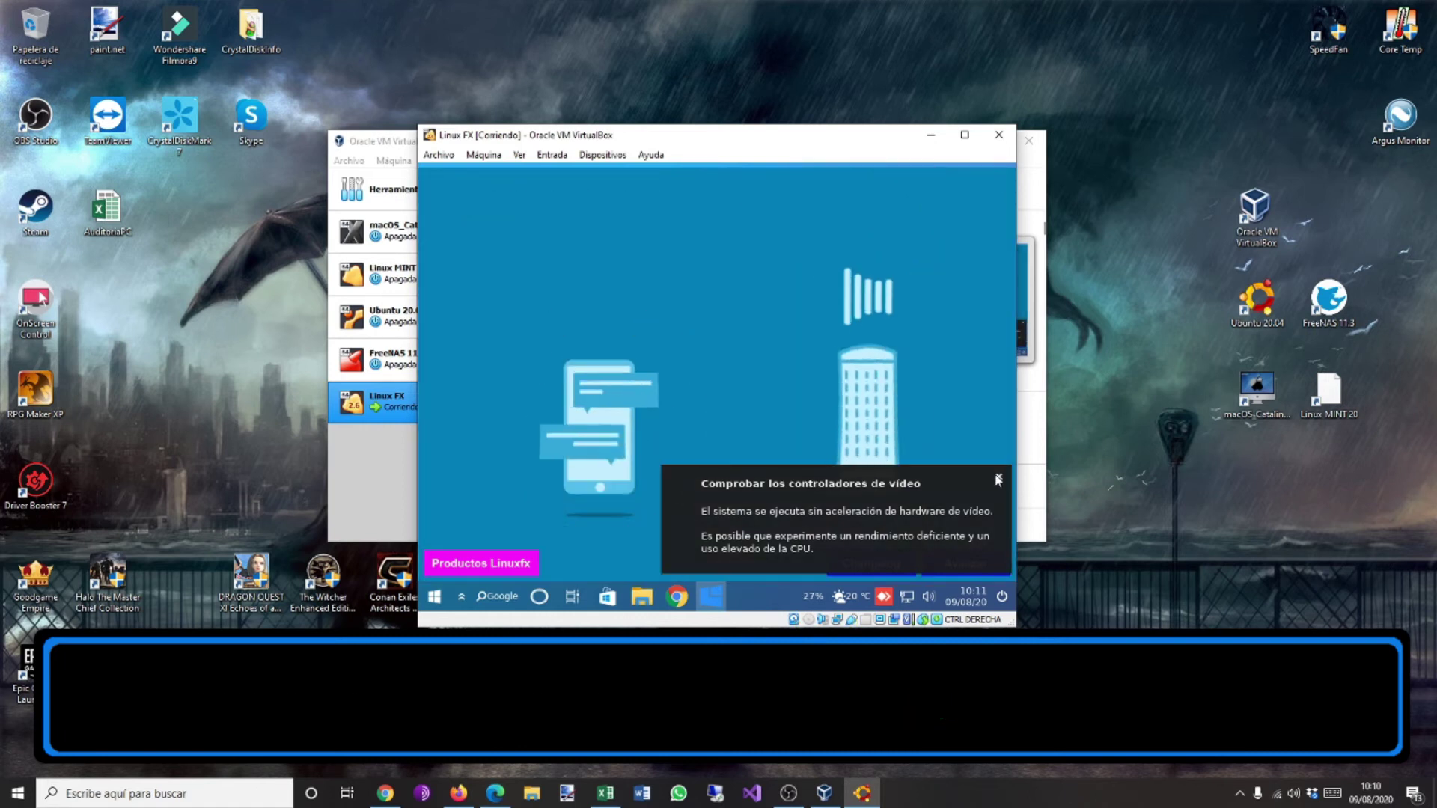
Dismiss the video driver and virtualization warnings and close the Linuxfx products presentation.
{"action": "left_click", "coordinate": [998, 480]}
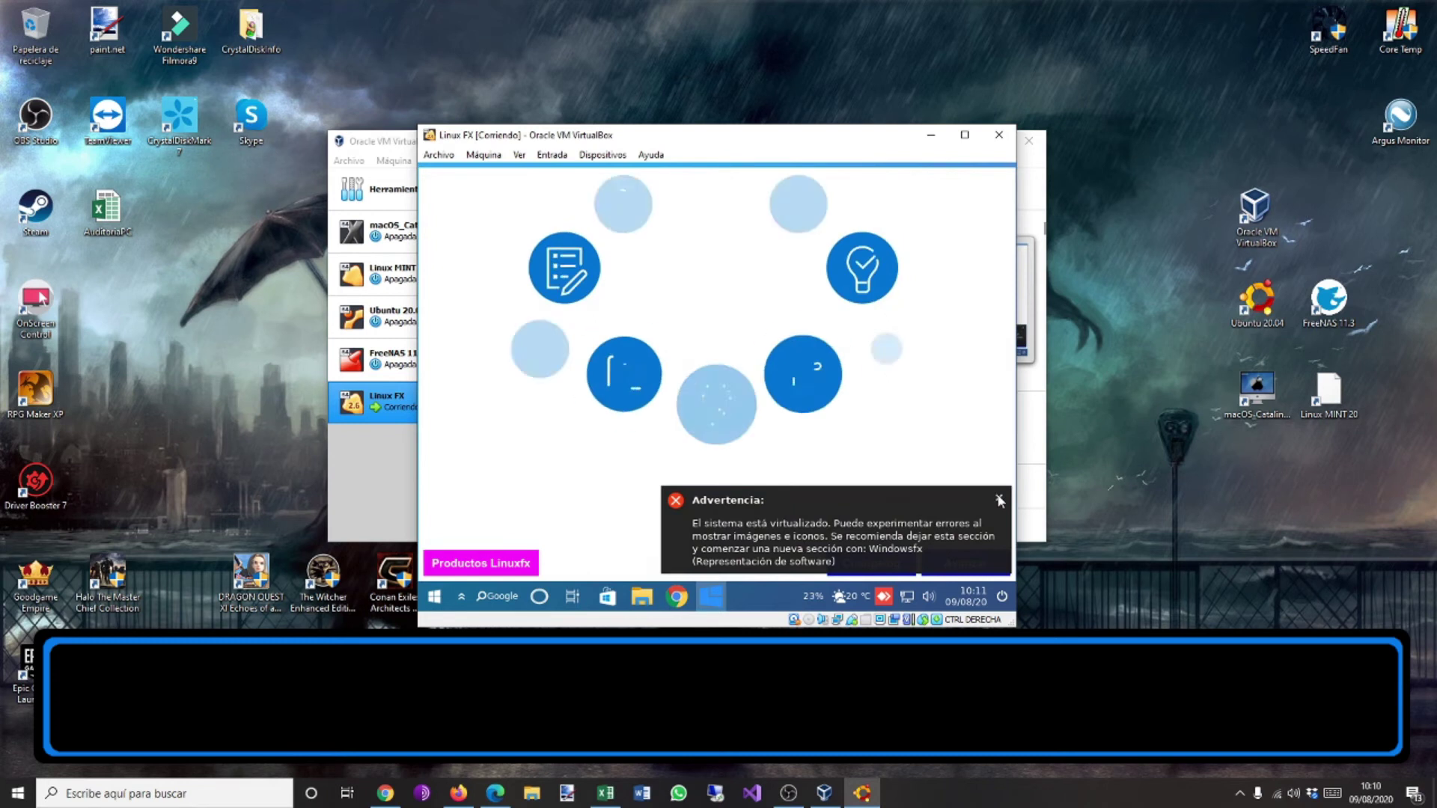
{"action": "left_click", "coordinate": [998, 498]}
{"action": "left_click", "coordinate": [975, 560]}
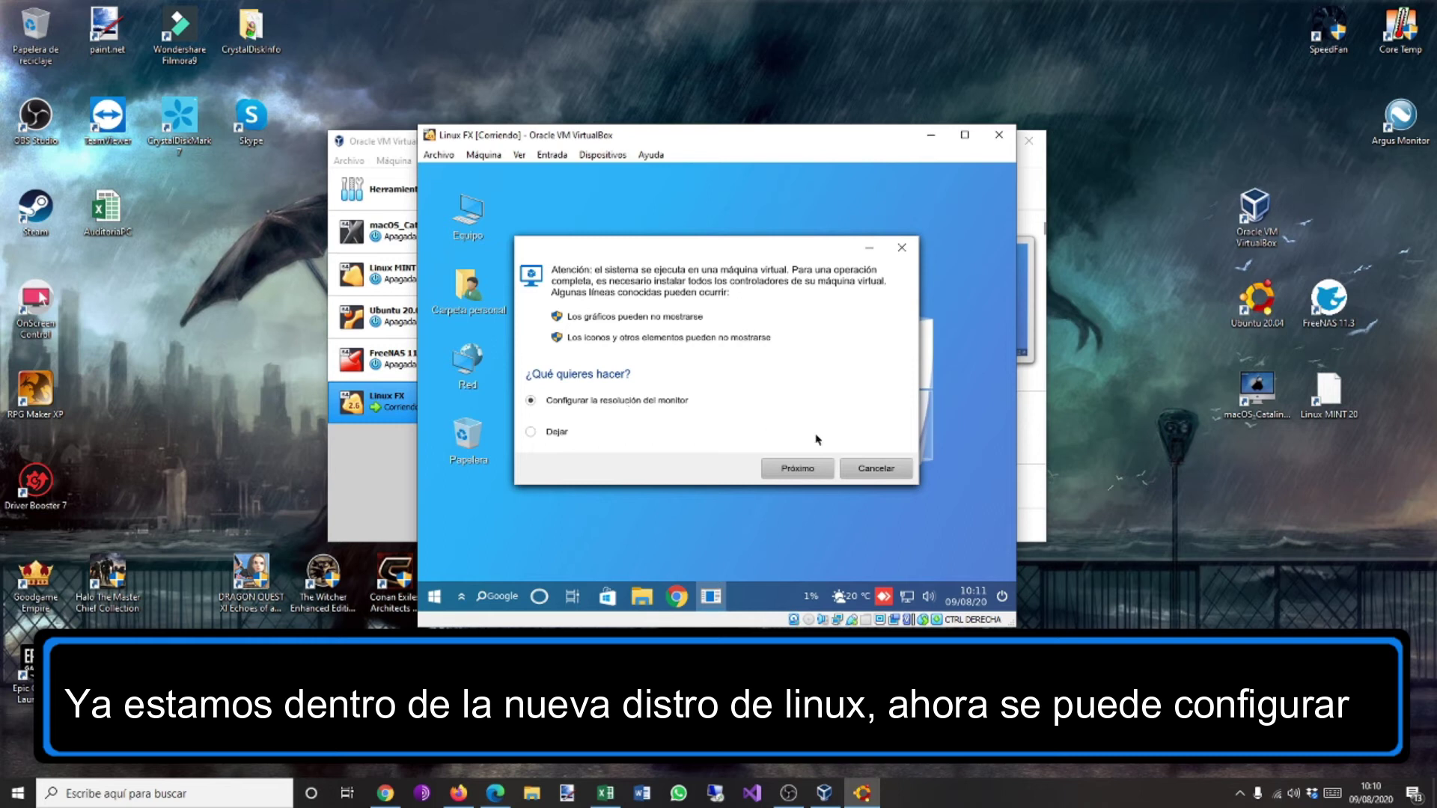
Set the virtual monitor's resolution to 1280 x 768 (16:10), keep the new configuration and close the display settings.
{"action": "left_click", "coordinate": [797, 468]}
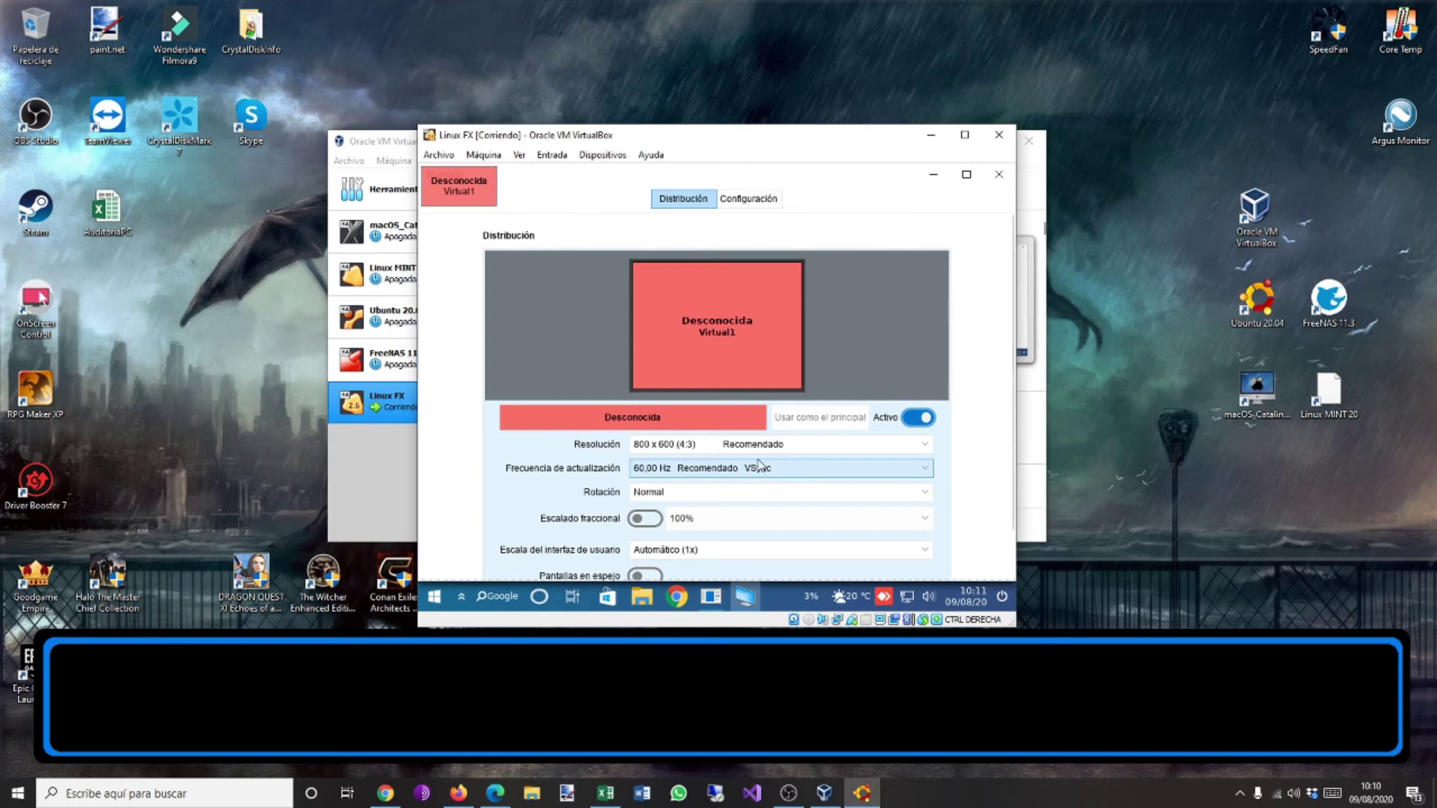
{"action": "left_click", "coordinate": [777, 446]}
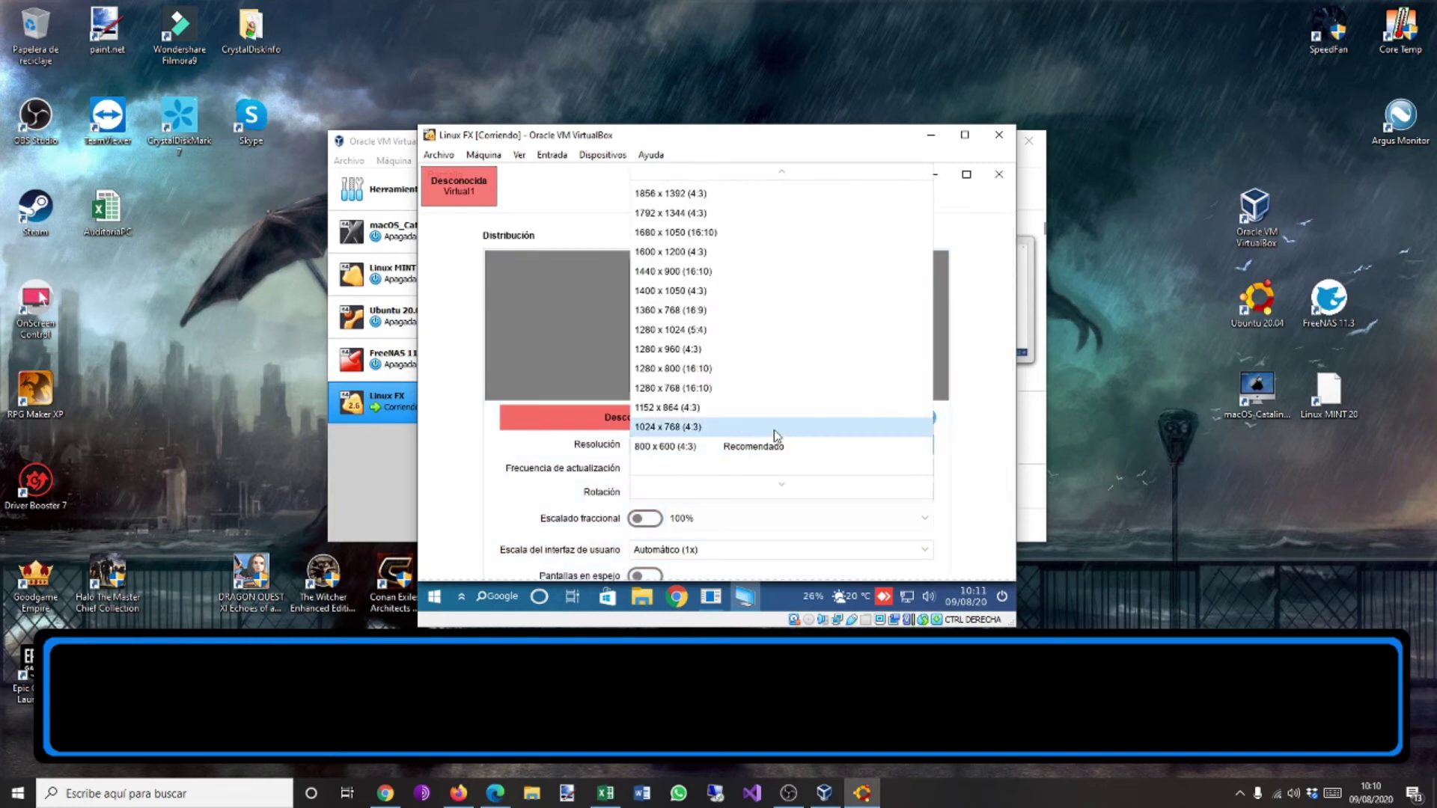
{"action": "left_click", "coordinate": [765, 386]}
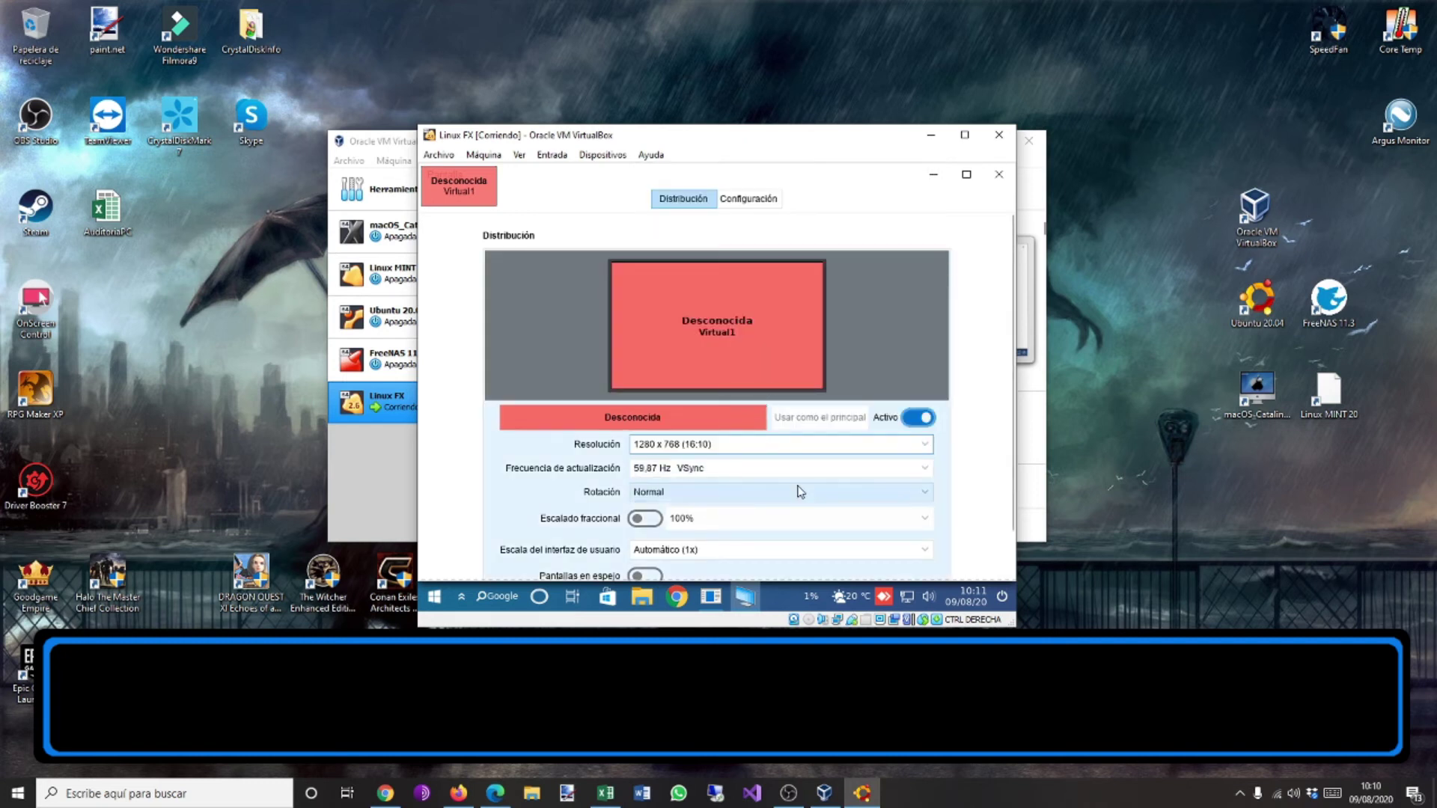
{"action": "scroll", "coordinate": [980, 314], "scroll_direction": "down", "scroll_amount": 2}
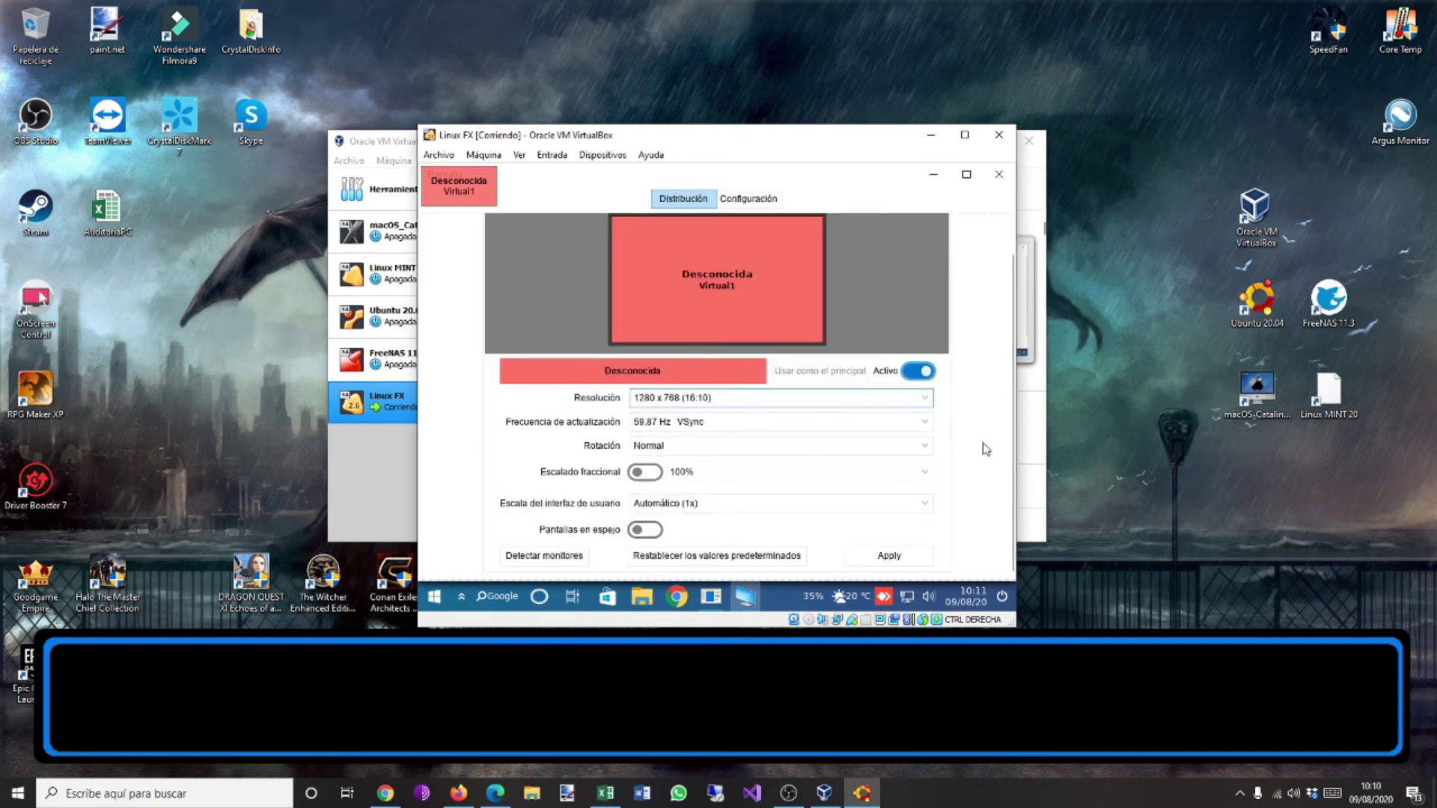
{"action": "left_click", "coordinate": [907, 549]}
{"action": "left_click_drag", "start_coordinate": [988, 136], "coordinate": [828, 87]}
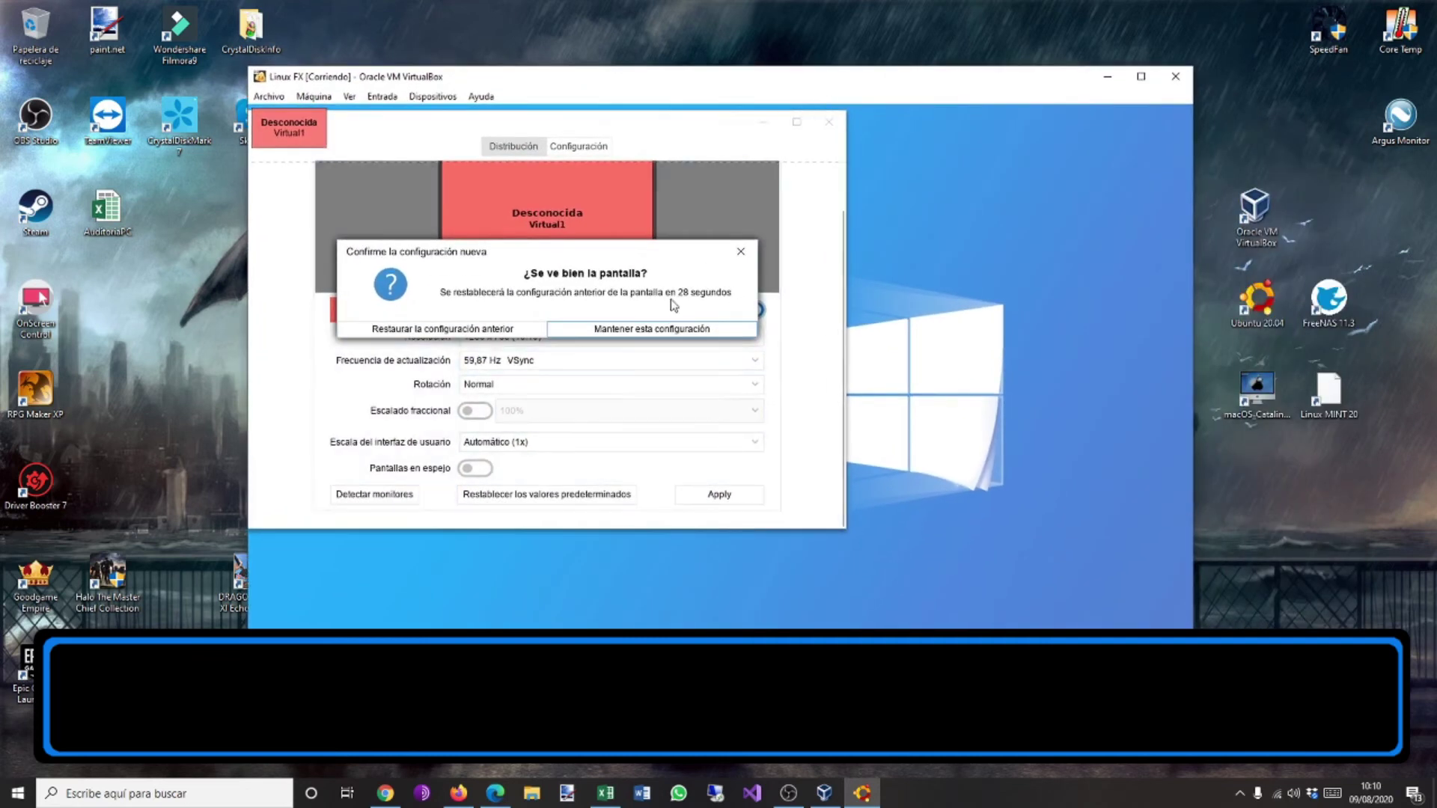
{"action": "left_click", "coordinate": [661, 330]}
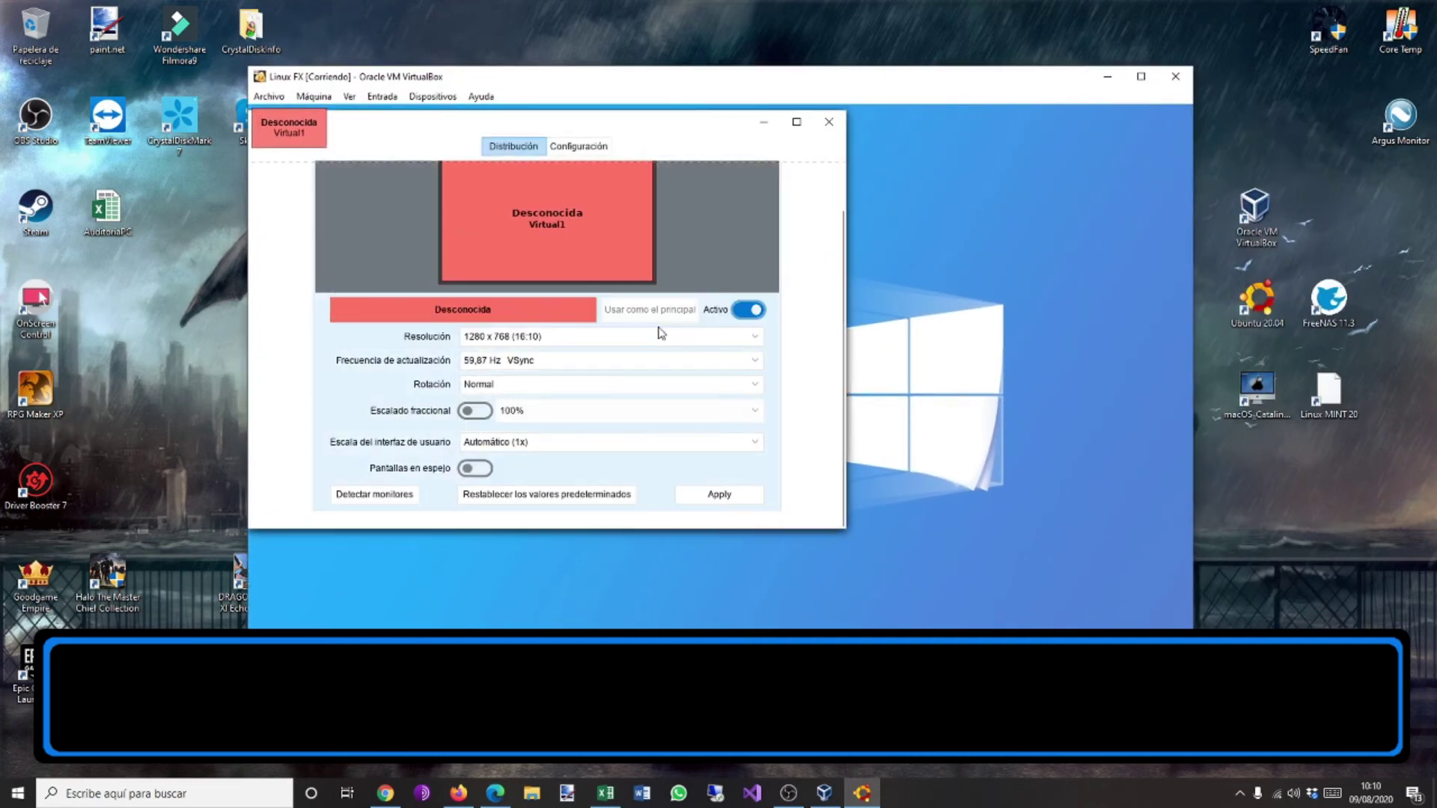
{"action": "left_click", "coordinate": [826, 124]}
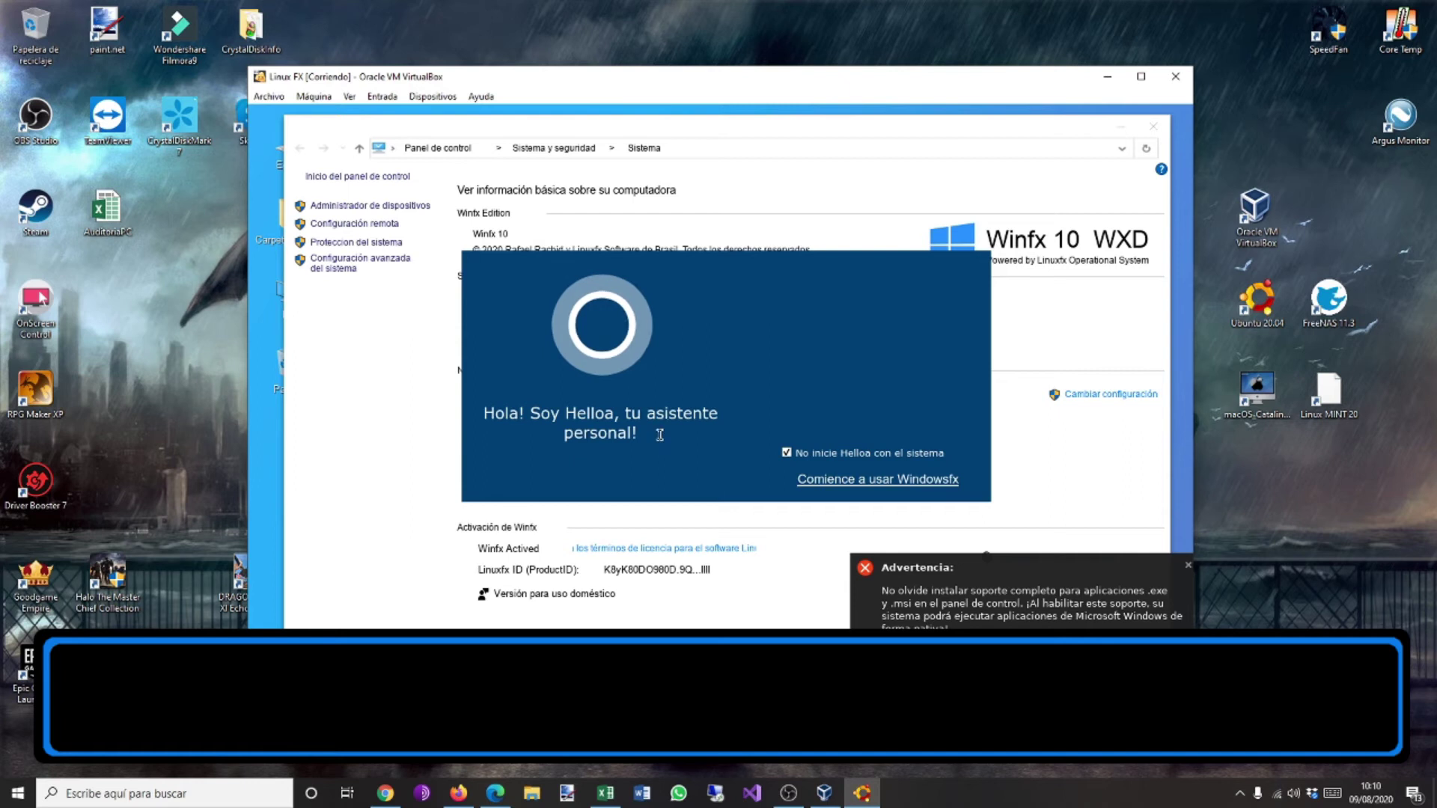
Disable "No inicie Helloa con el sistema" and close the .exe support warning, the system information window and the Helloa assistant.
{"action": "left_click", "coordinate": [786, 453]}
{"action": "left_click", "coordinate": [784, 476]}
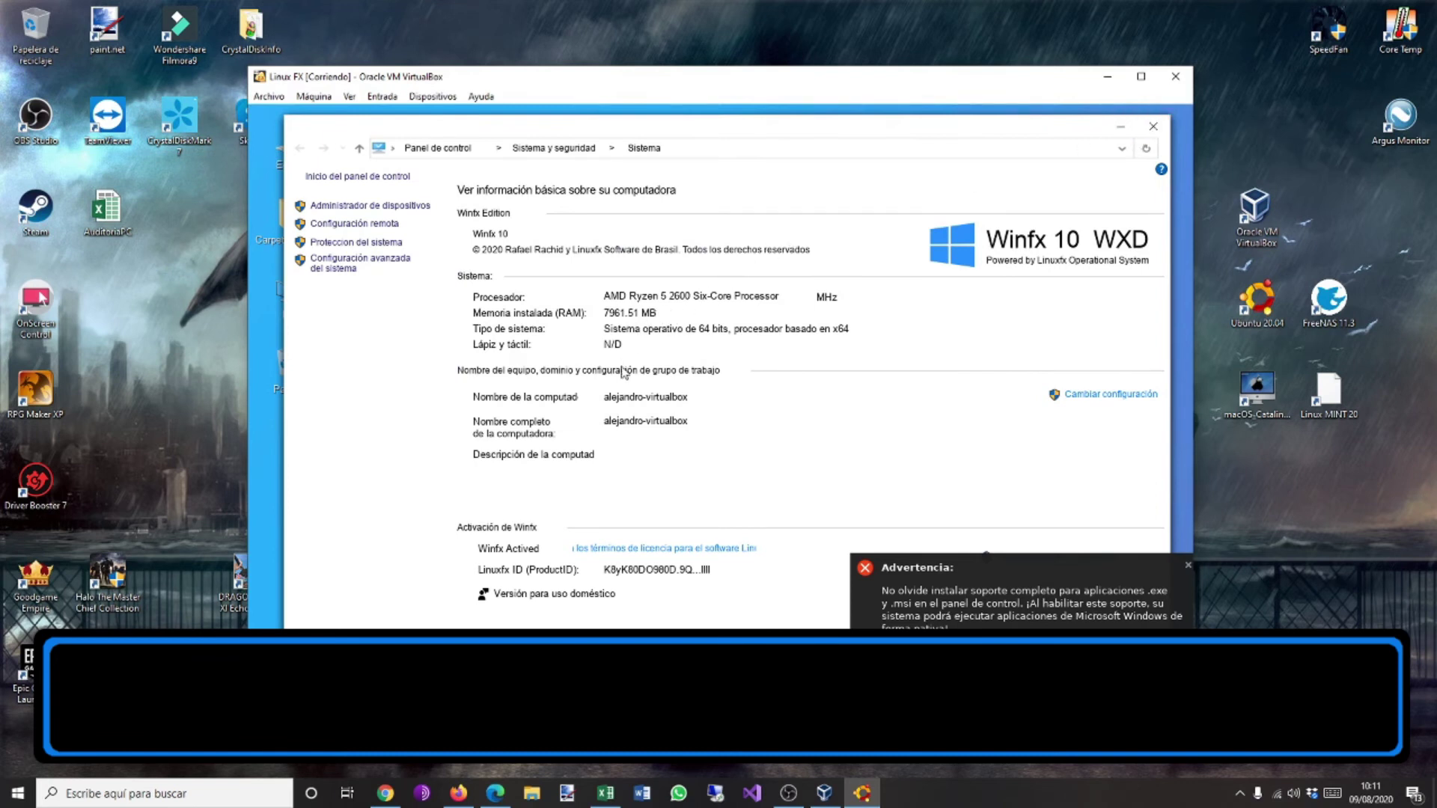
{"action": "left_click", "coordinate": [1187, 565]}
{"action": "left_click", "coordinate": [1153, 125]}
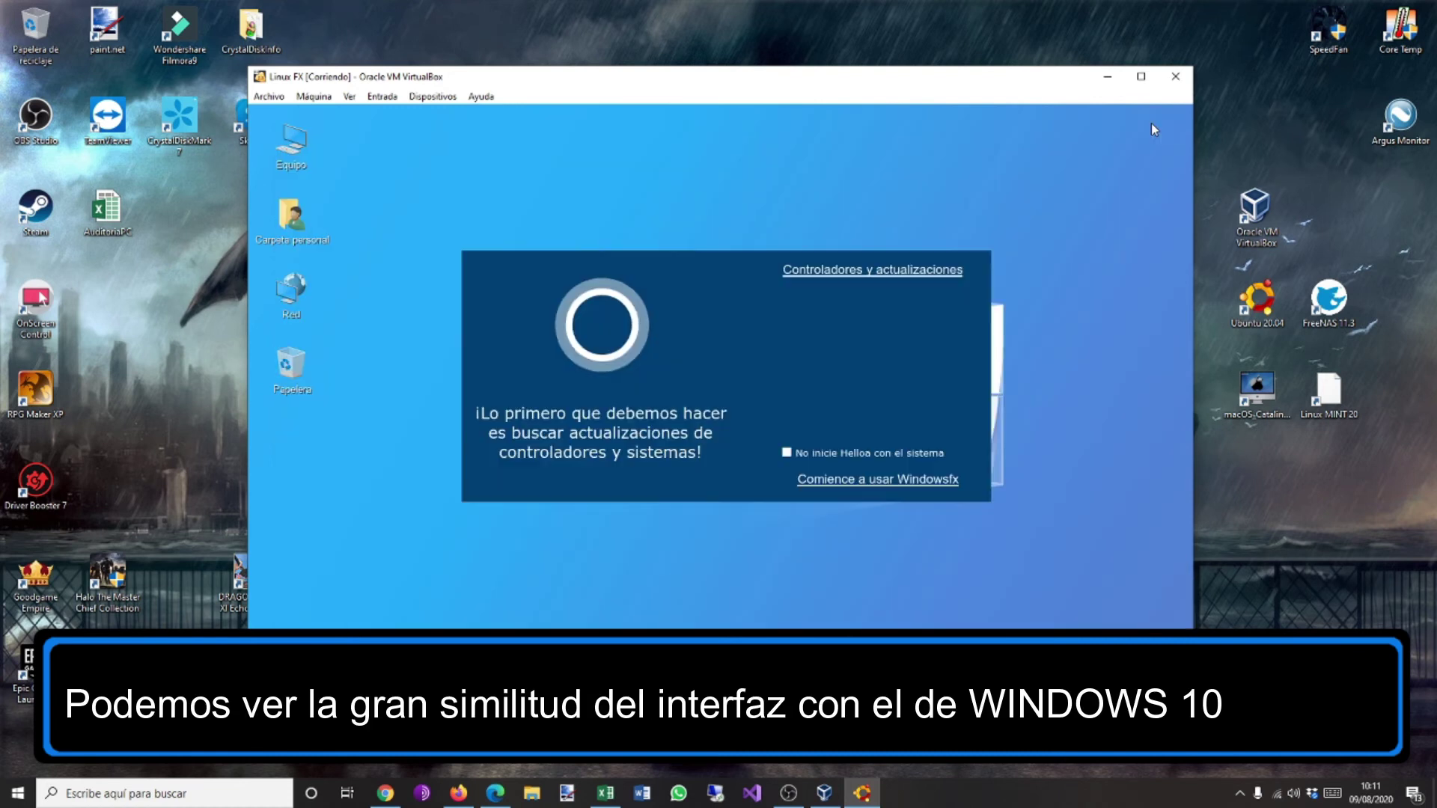
{"action": "left_click", "coordinate": [827, 479]}
Log in to the Windowsfx desktop session again with the account password and reposition the virtual machine window.
{"action": "left_click", "coordinate": [865, 405]}
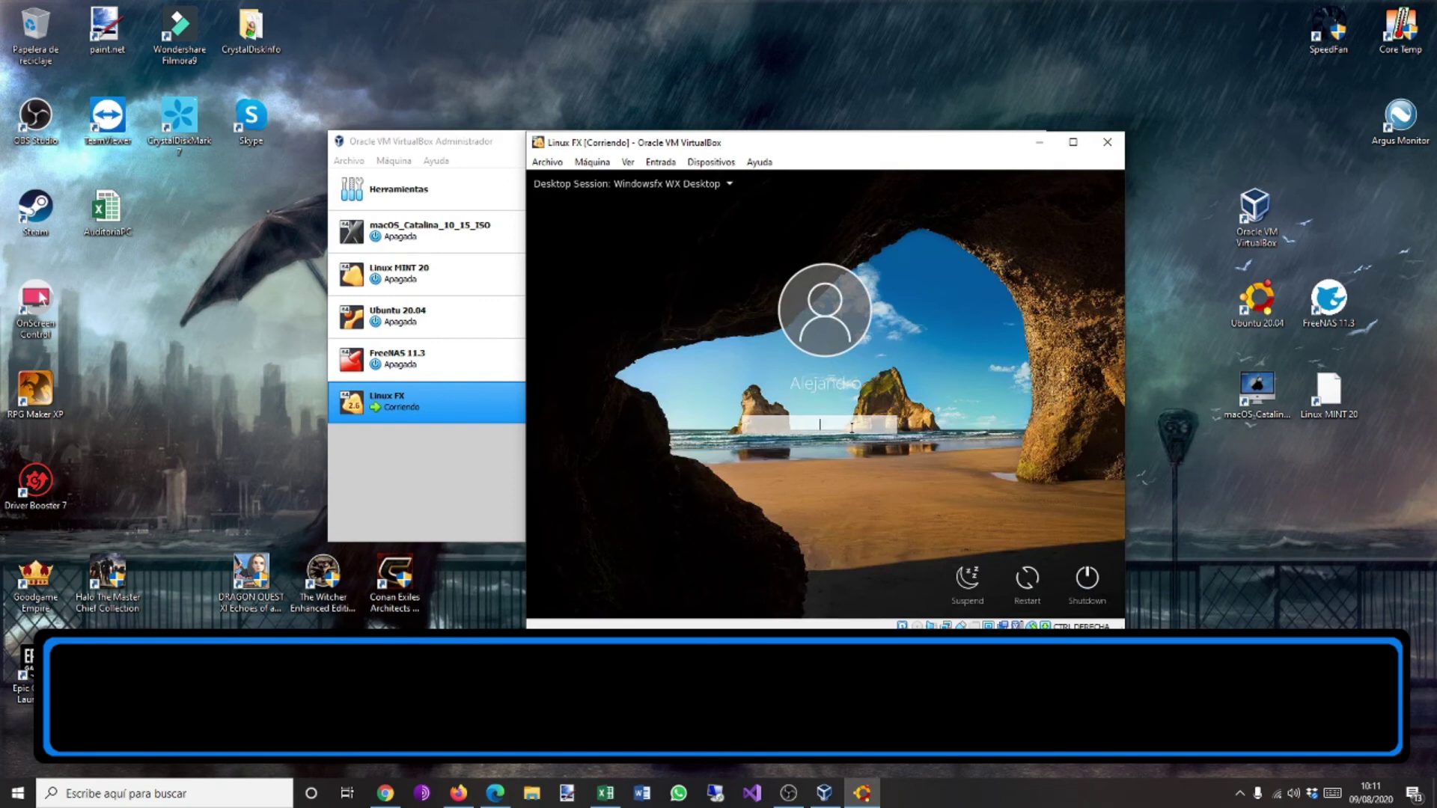
{"action": "key", "text": "Return"}
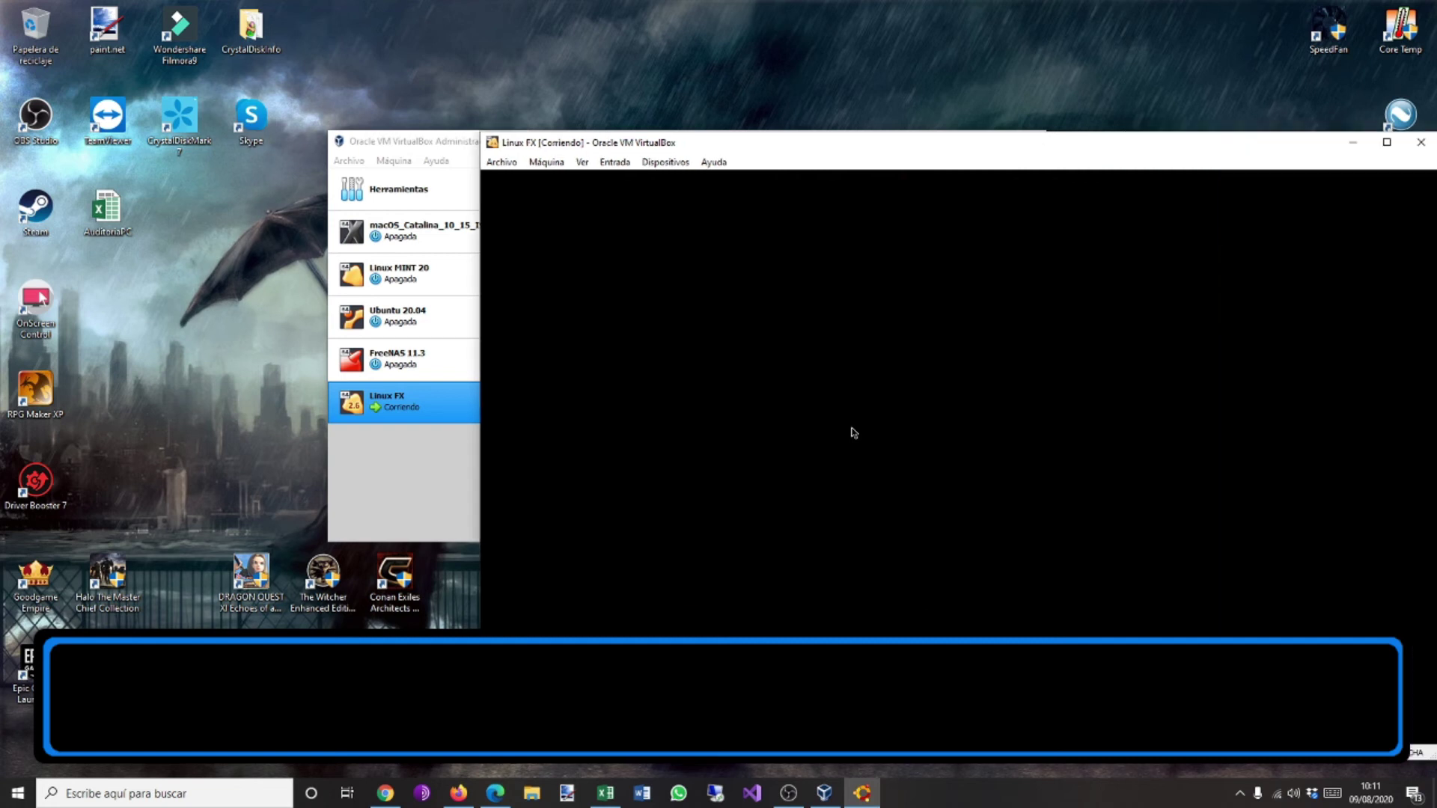
{"action": "left_click_drag", "start_coordinate": [885, 151], "coordinate": [660, 98]}
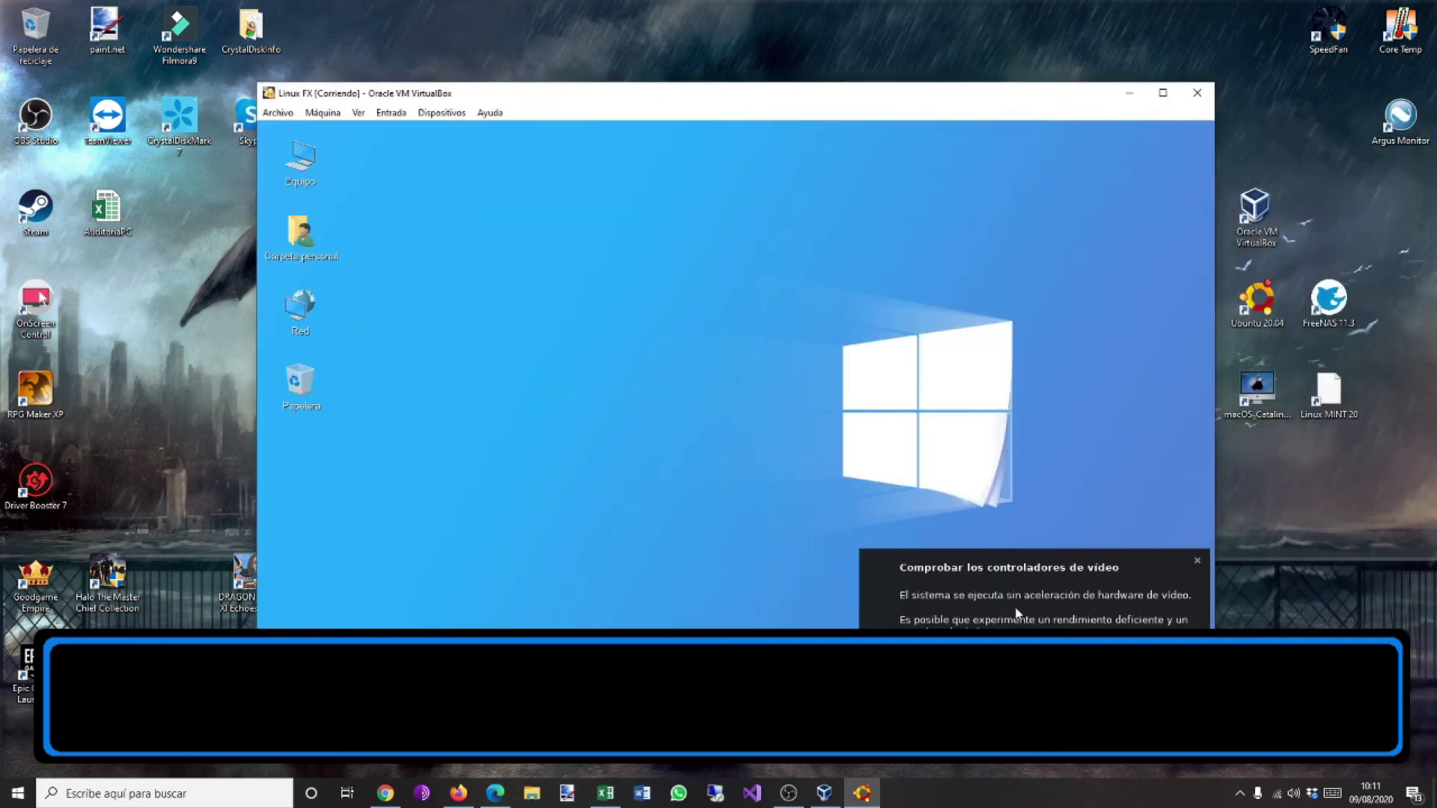
Dismiss the video driver notice, then open the software store and move its window fully into view.
{"action": "left_click", "coordinate": [1195, 562]}
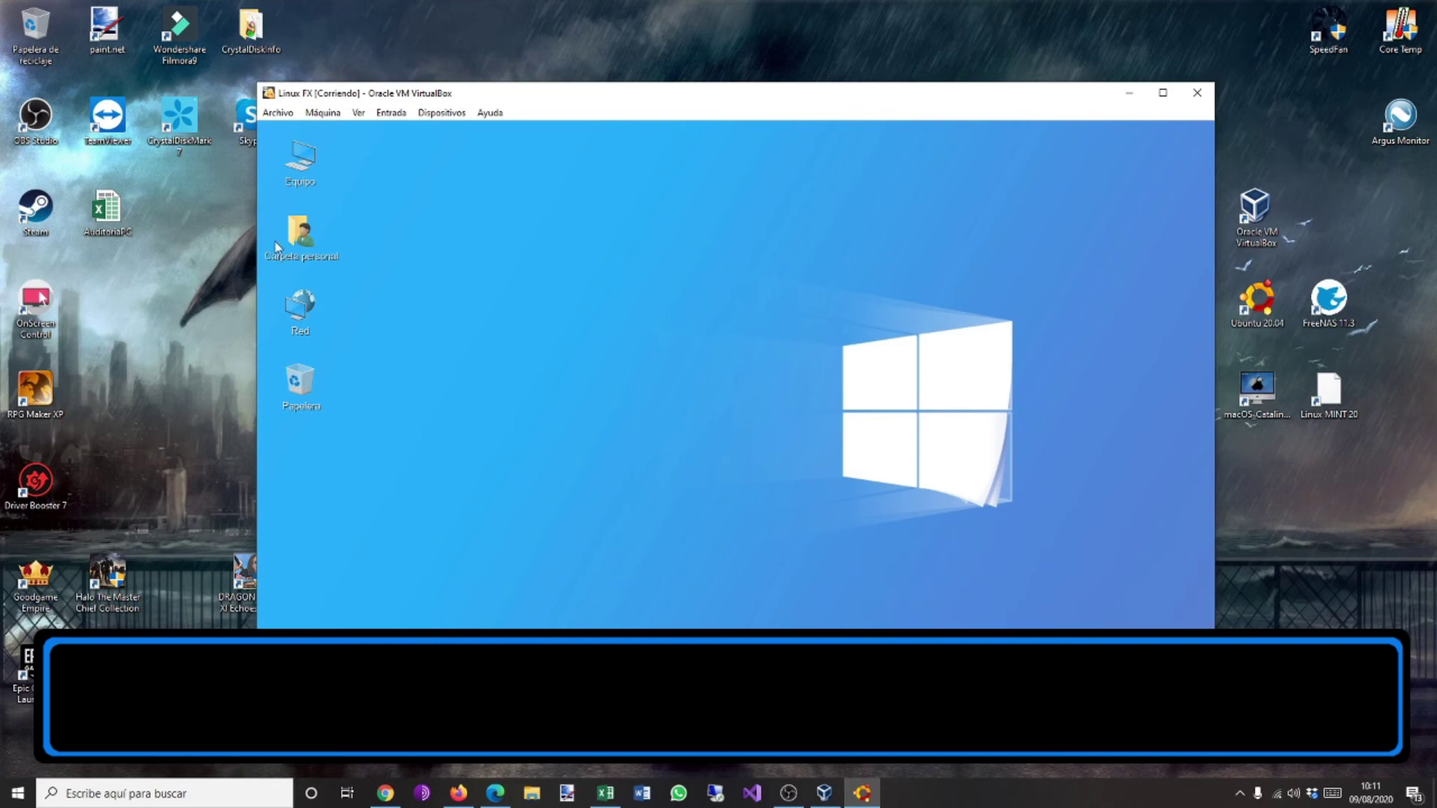
{"action": "key", "text": "super"}
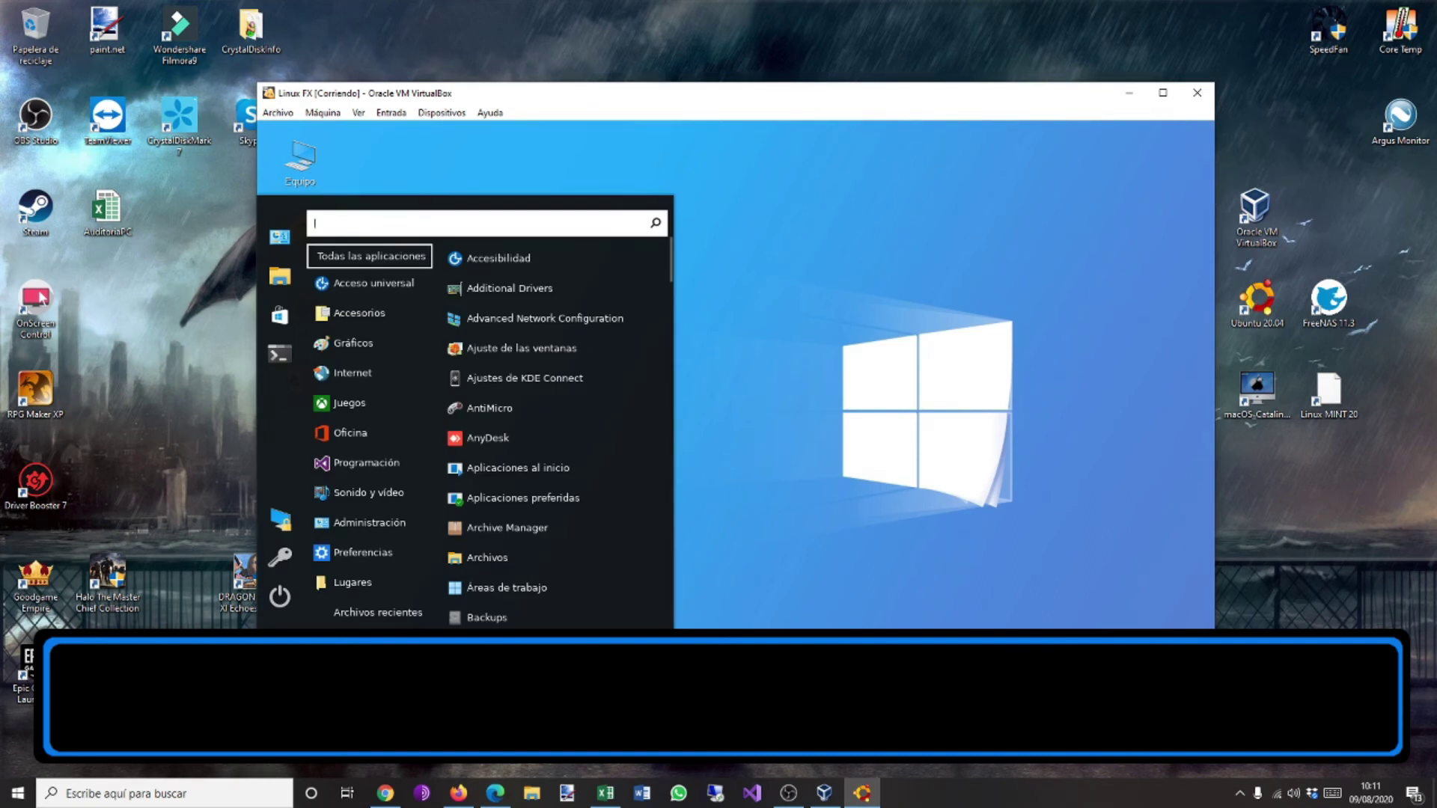
{"action": "key", "text": "Escape"}
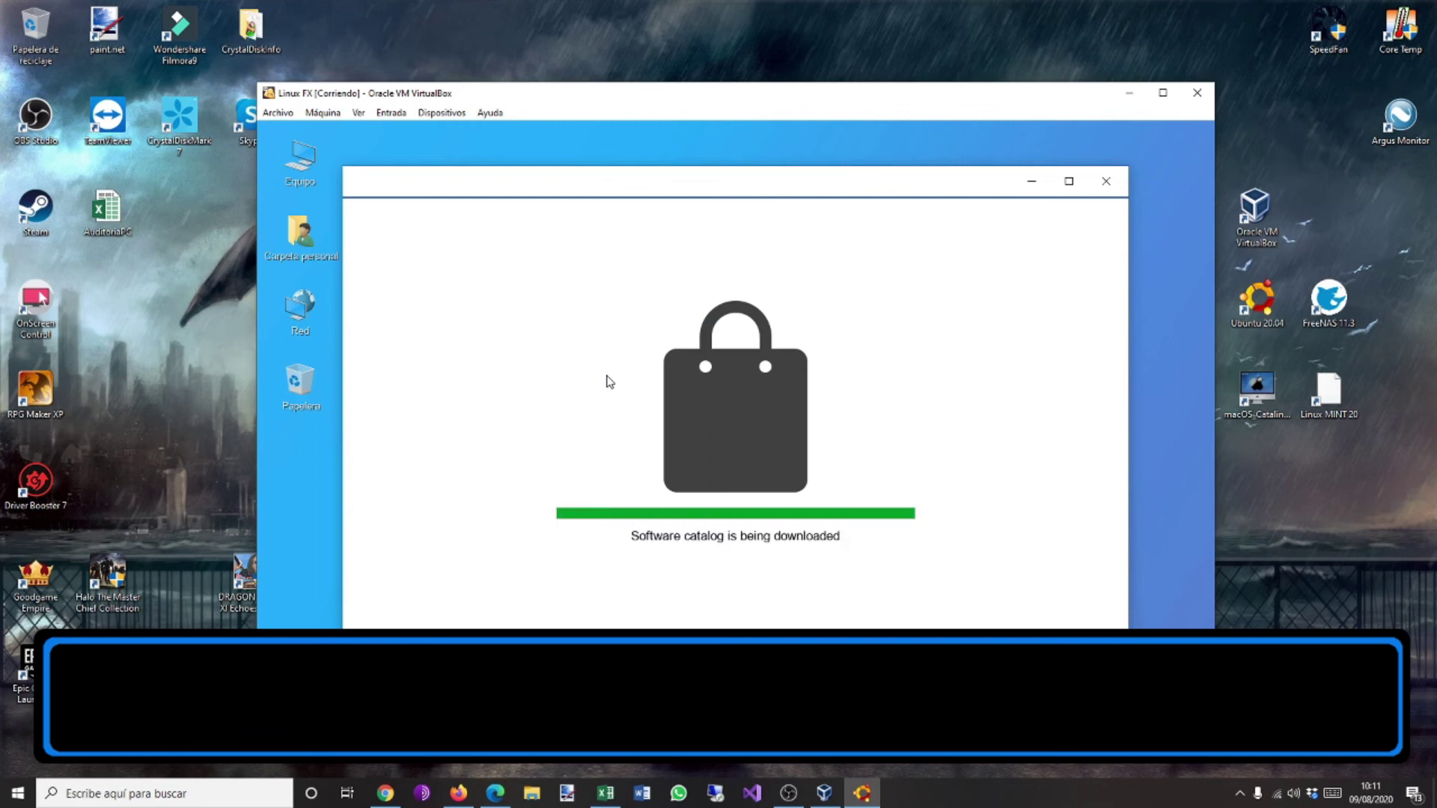
{"action": "left_click_drag", "start_coordinate": [590, 177], "coordinate": [619, 150]}
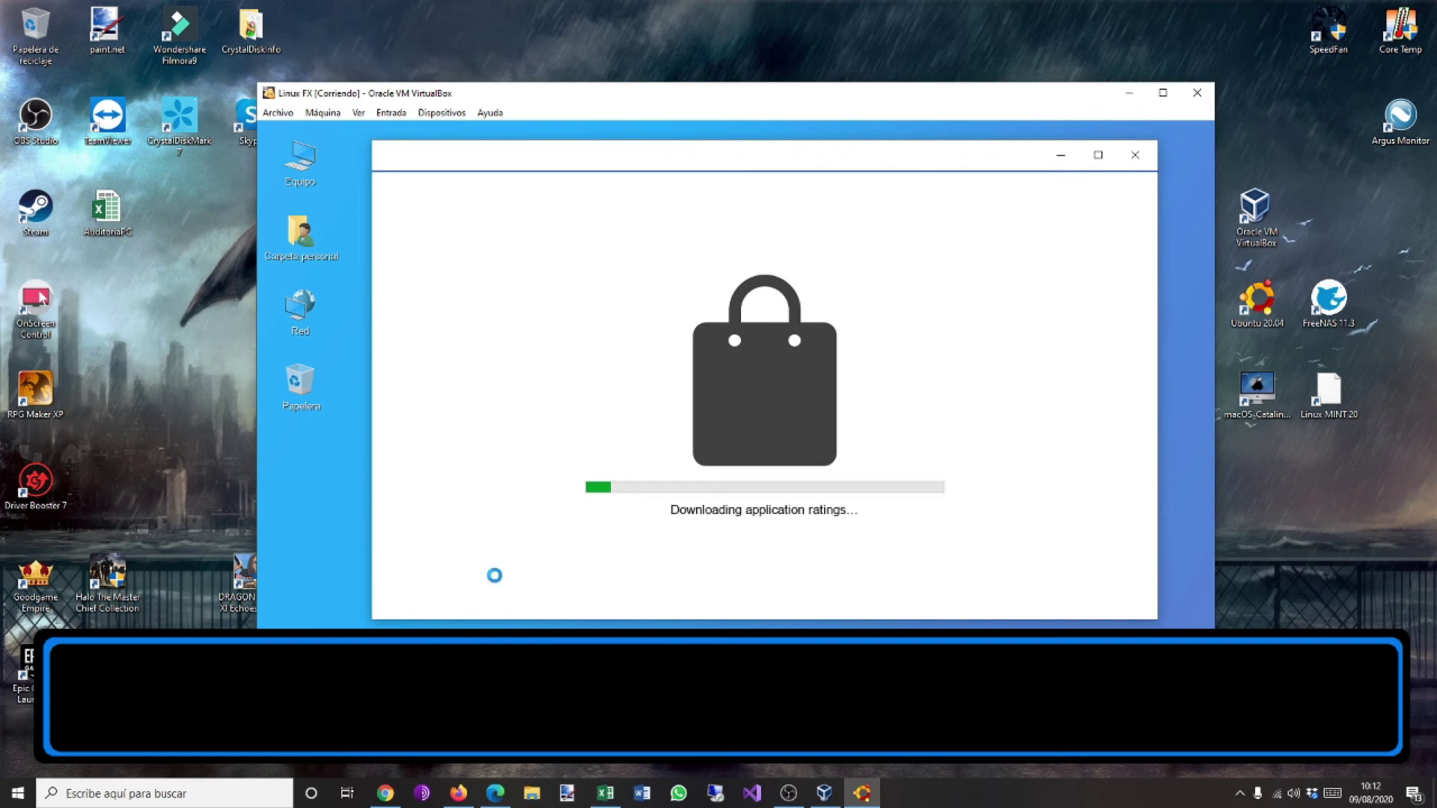
Browse the Escritorio, Documentos, Imágenes, Descargas and Red locations in the file manager, then close it.
{"action": "left_click", "coordinate": [483, 297]}
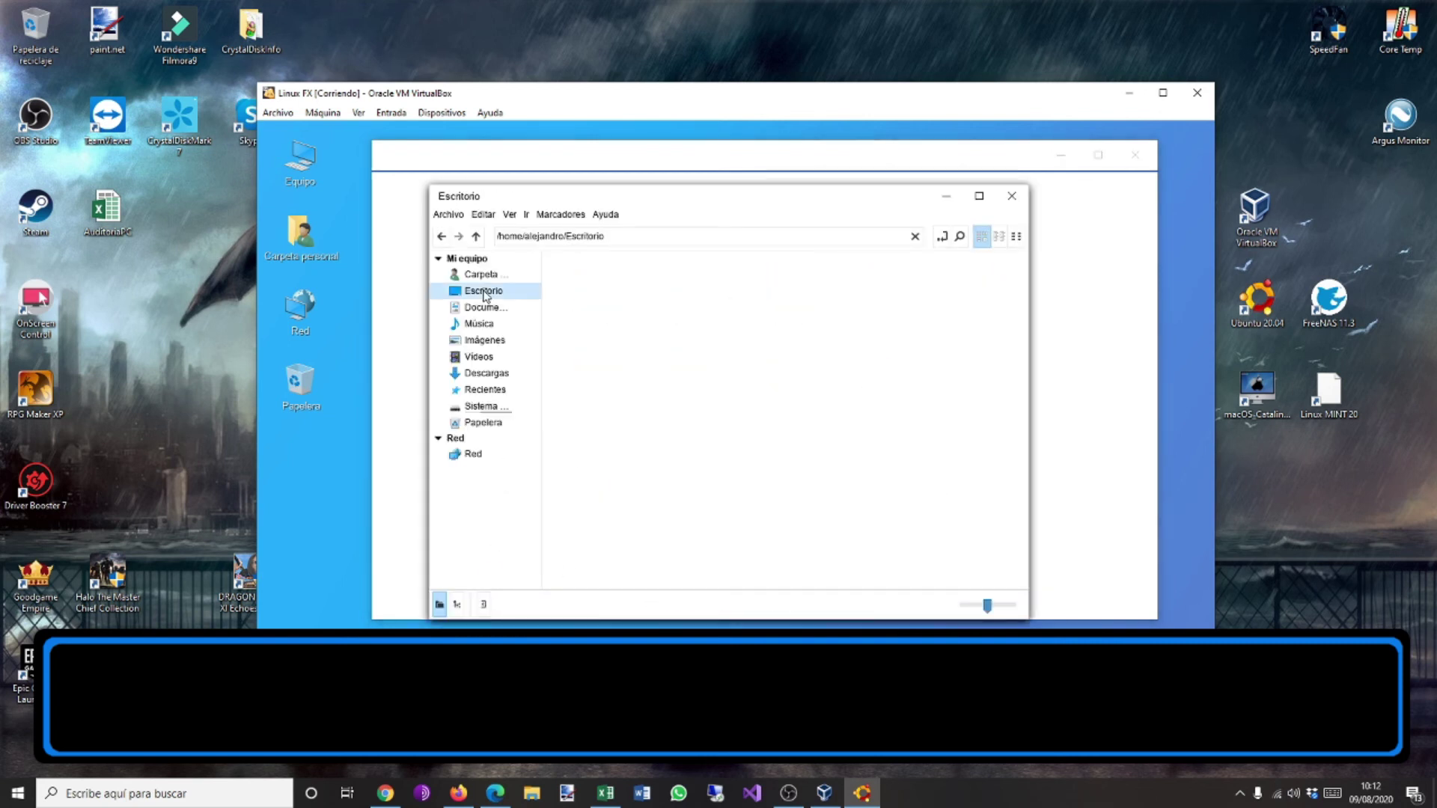
{"action": "left_click", "coordinate": [485, 309]}
{"action": "left_click", "coordinate": [484, 342]}
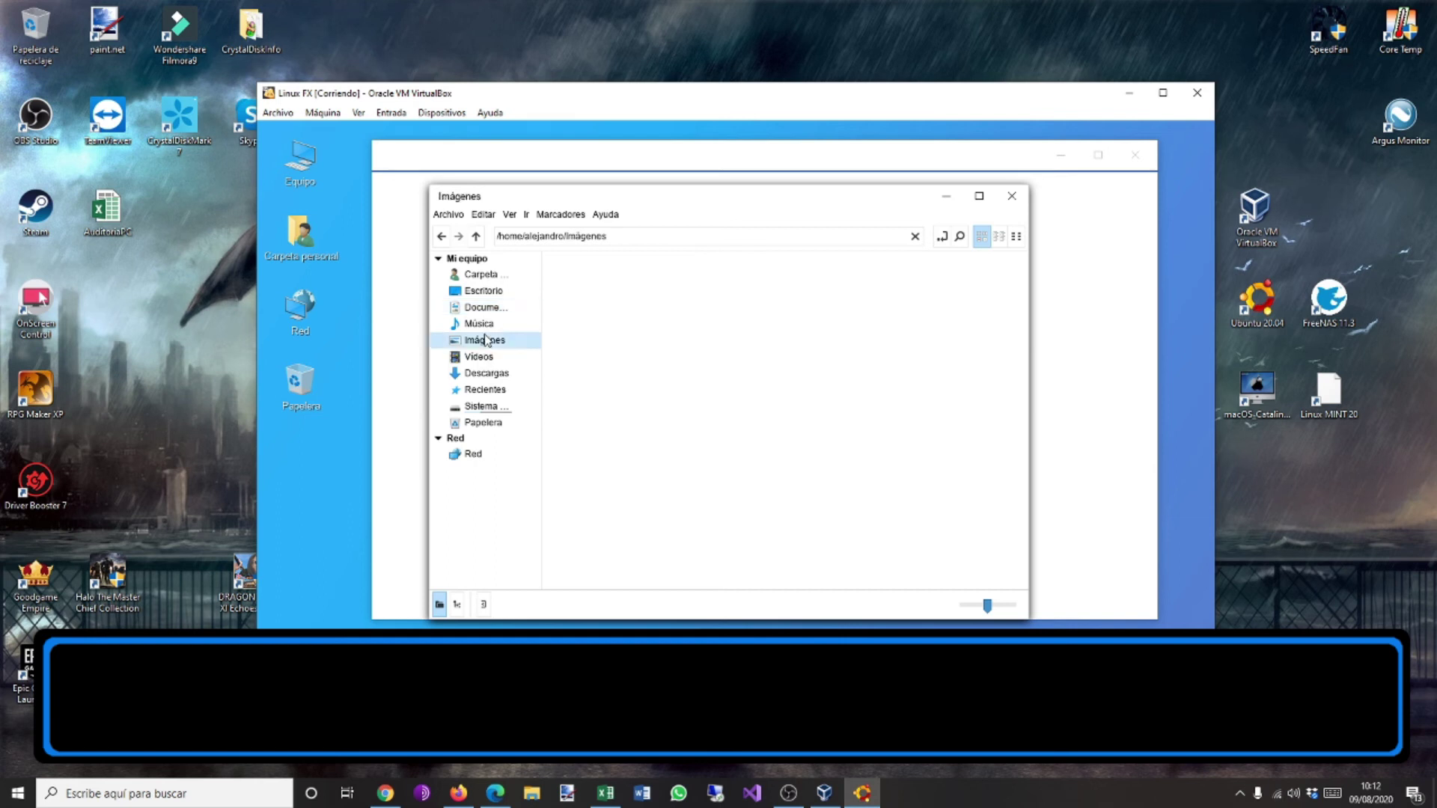
{"action": "left_click", "coordinate": [487, 379]}
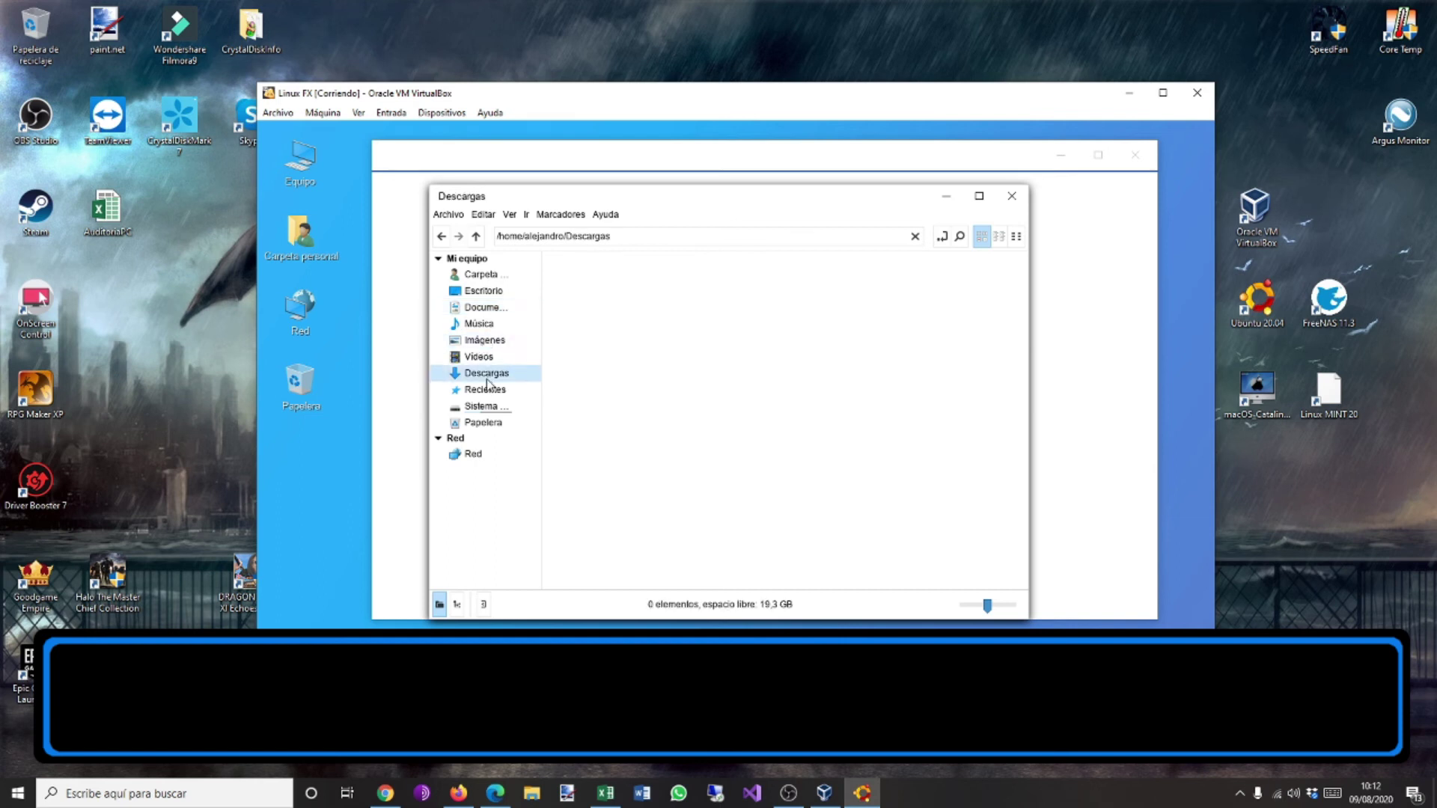
{"action": "left_click", "coordinate": [472, 453]}
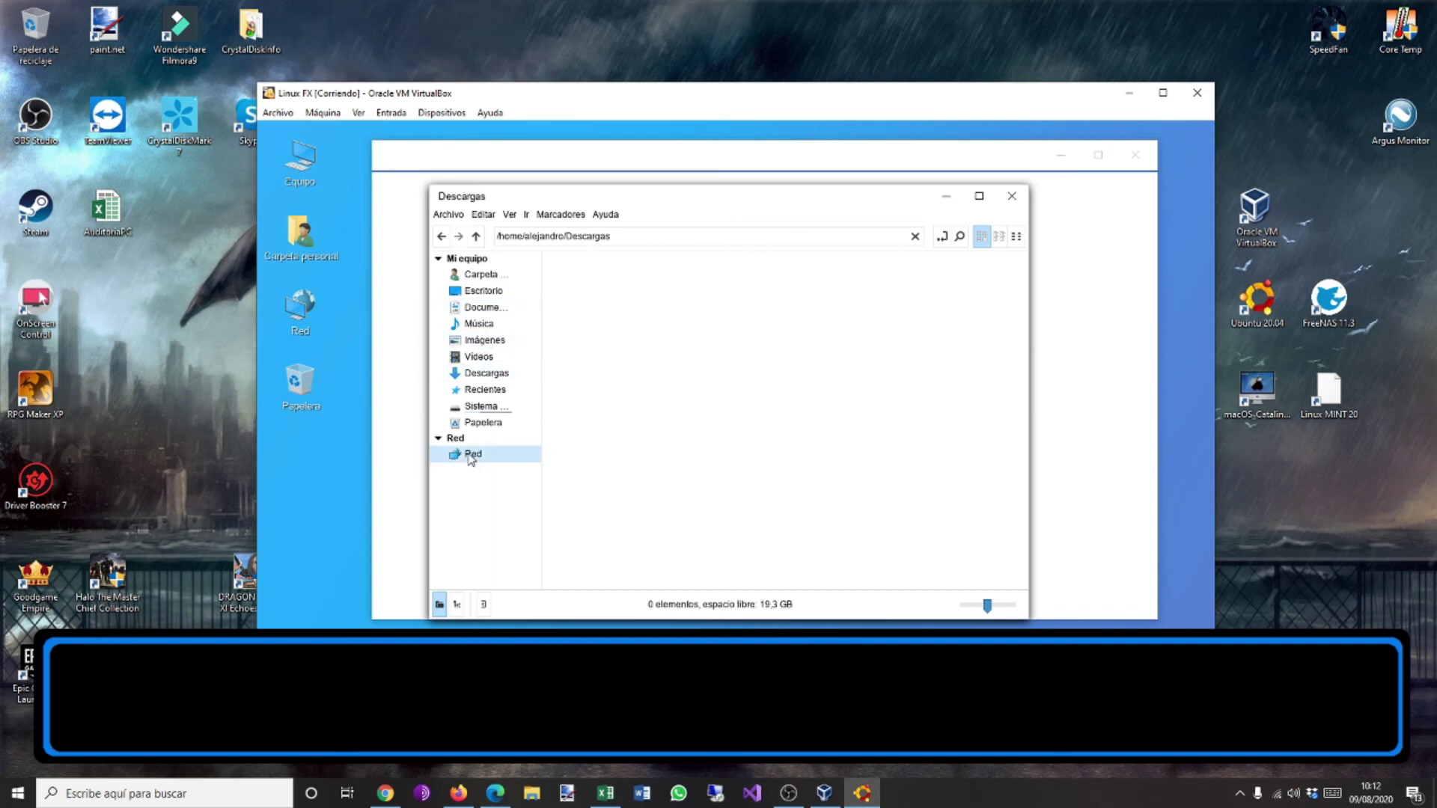
{"action": "left_click", "coordinate": [1012, 196]}
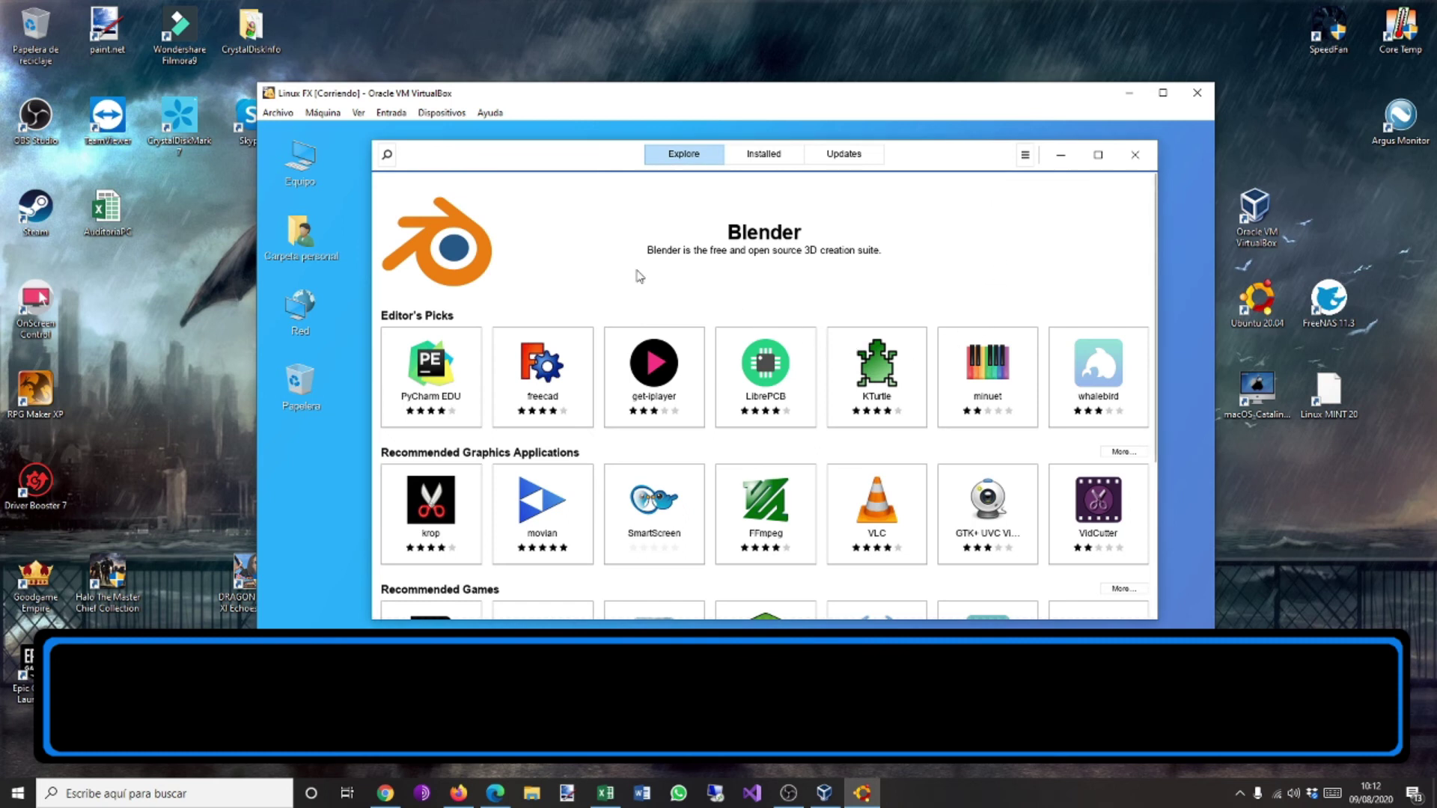
Look through the software store's featured and recommended applications, then close the store.
{"action": "scroll", "coordinate": [639, 276], "scroll_direction": "down", "scroll_amount": 3}
{"action": "scroll", "coordinate": [639, 276], "scroll_direction": "up", "scroll_amount": 3}
{"action": "left_click", "coordinate": [1135, 154]}
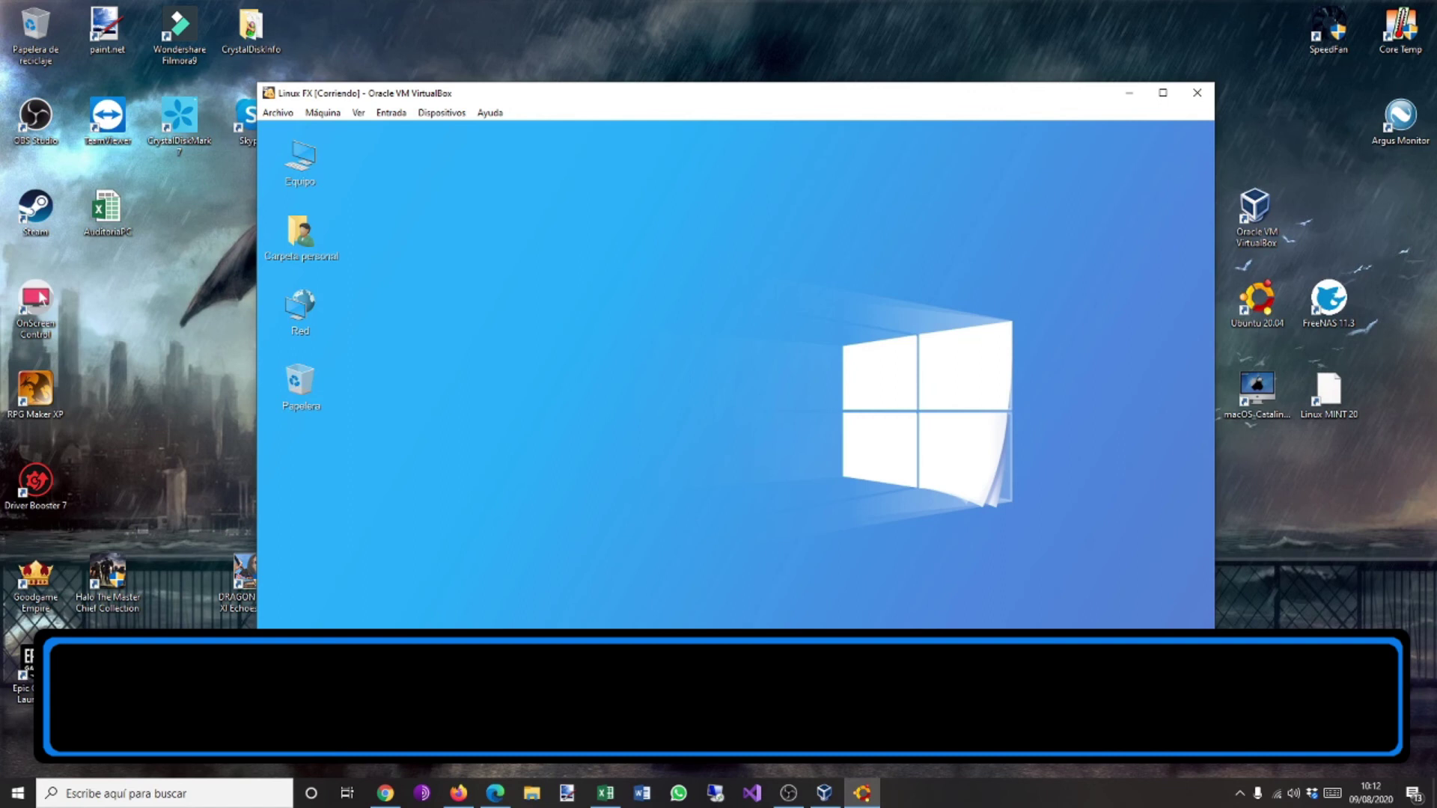
Browse the guest's application categories, including Accesorios, Juegos, Programación, Sonido y vídeo and Administración, then open a terminal and close it.
{"action": "key", "text": "super"}
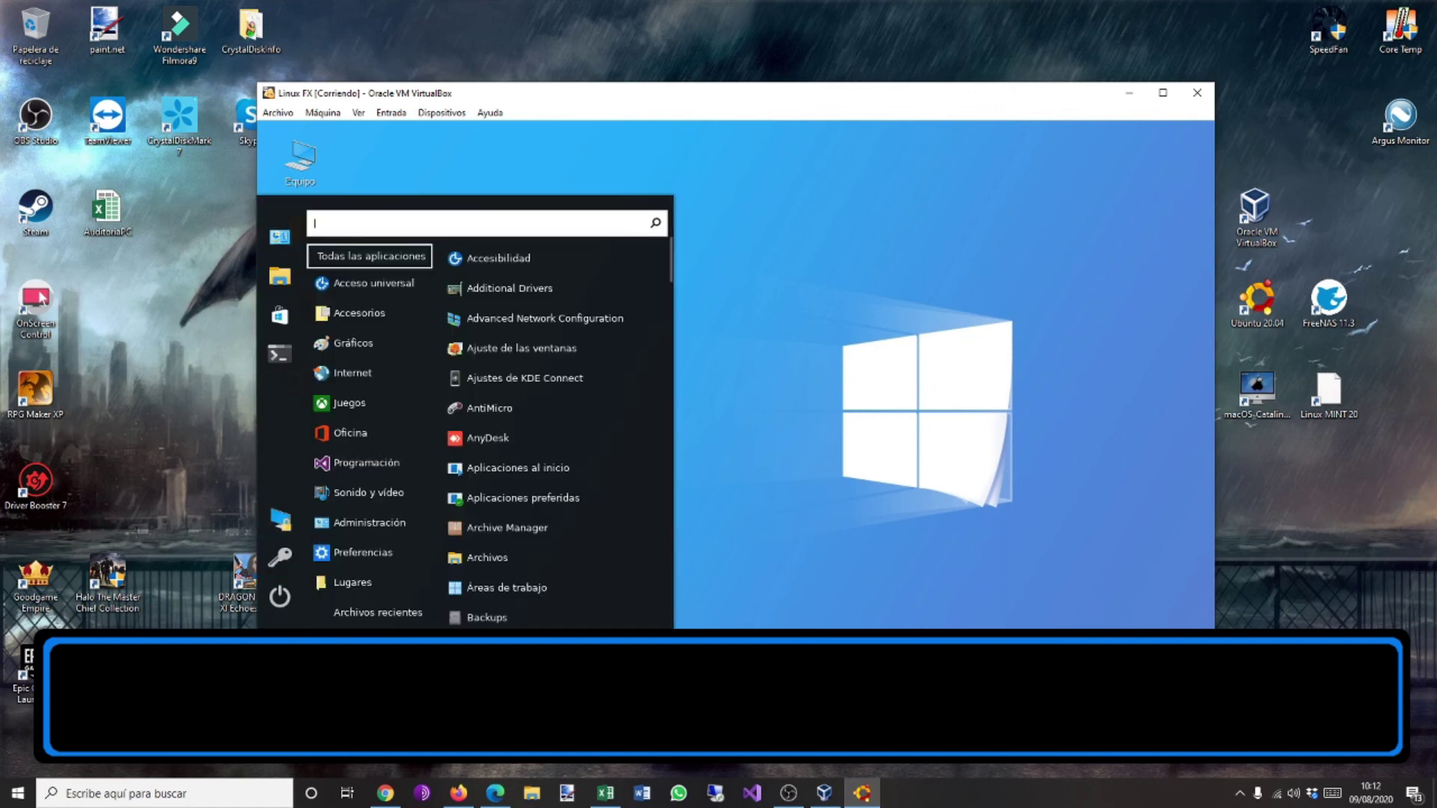
{"action": "mouse_move", "coordinate": [386, 330]}
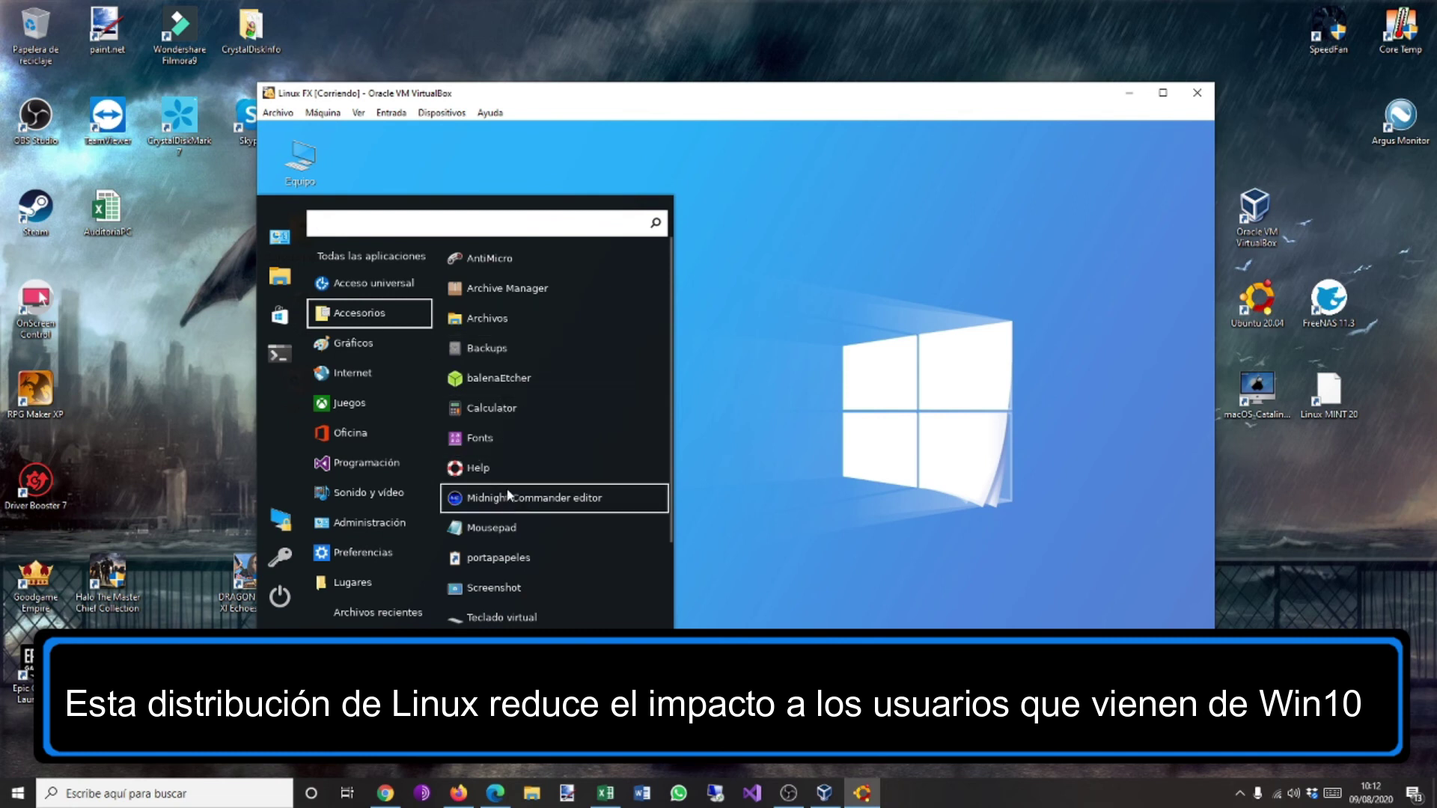
{"action": "scroll", "coordinate": [487, 554], "scroll_direction": "down", "scroll_amount": 2}
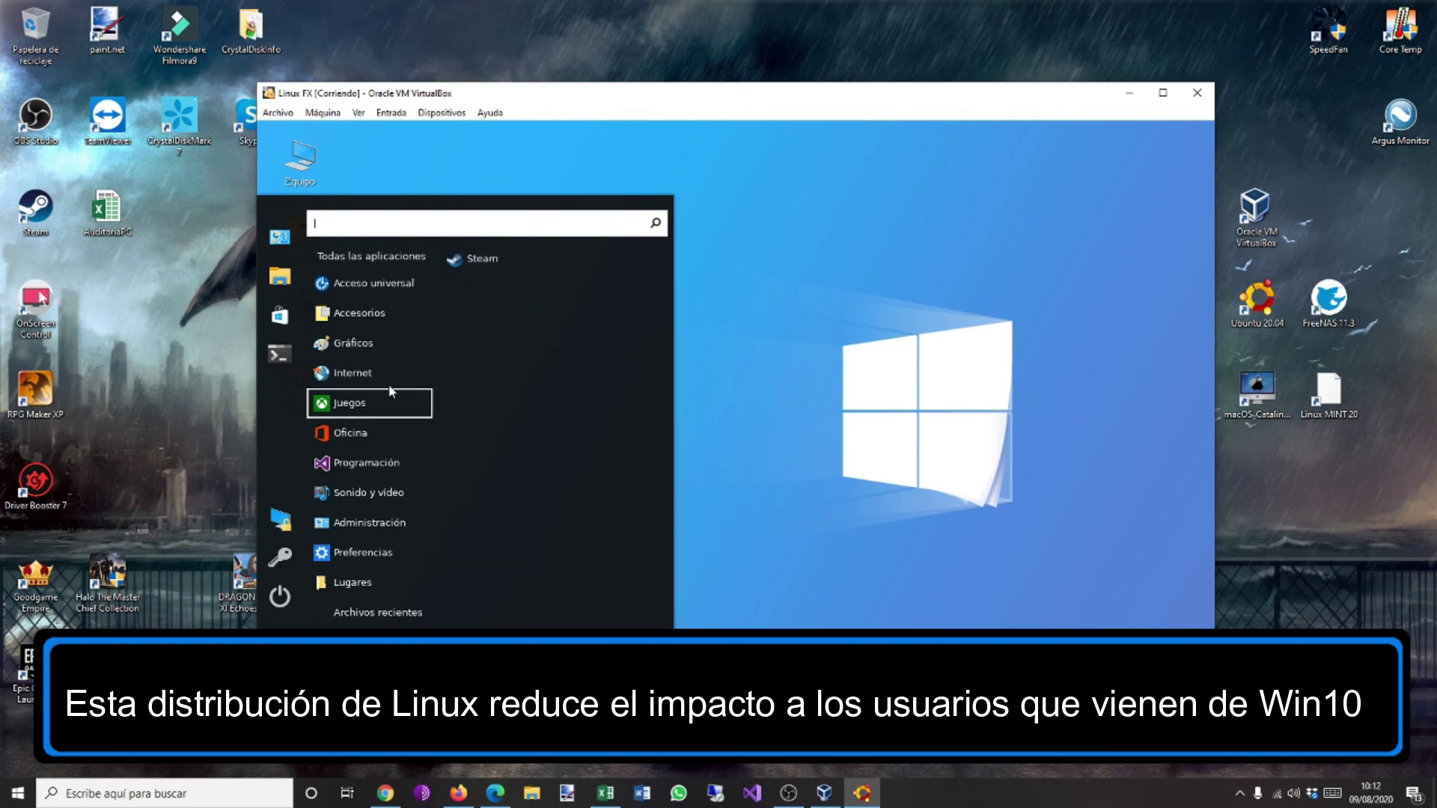
{"action": "mouse_move", "coordinate": [384, 384]}
{"action": "mouse_move", "coordinate": [385, 464]}
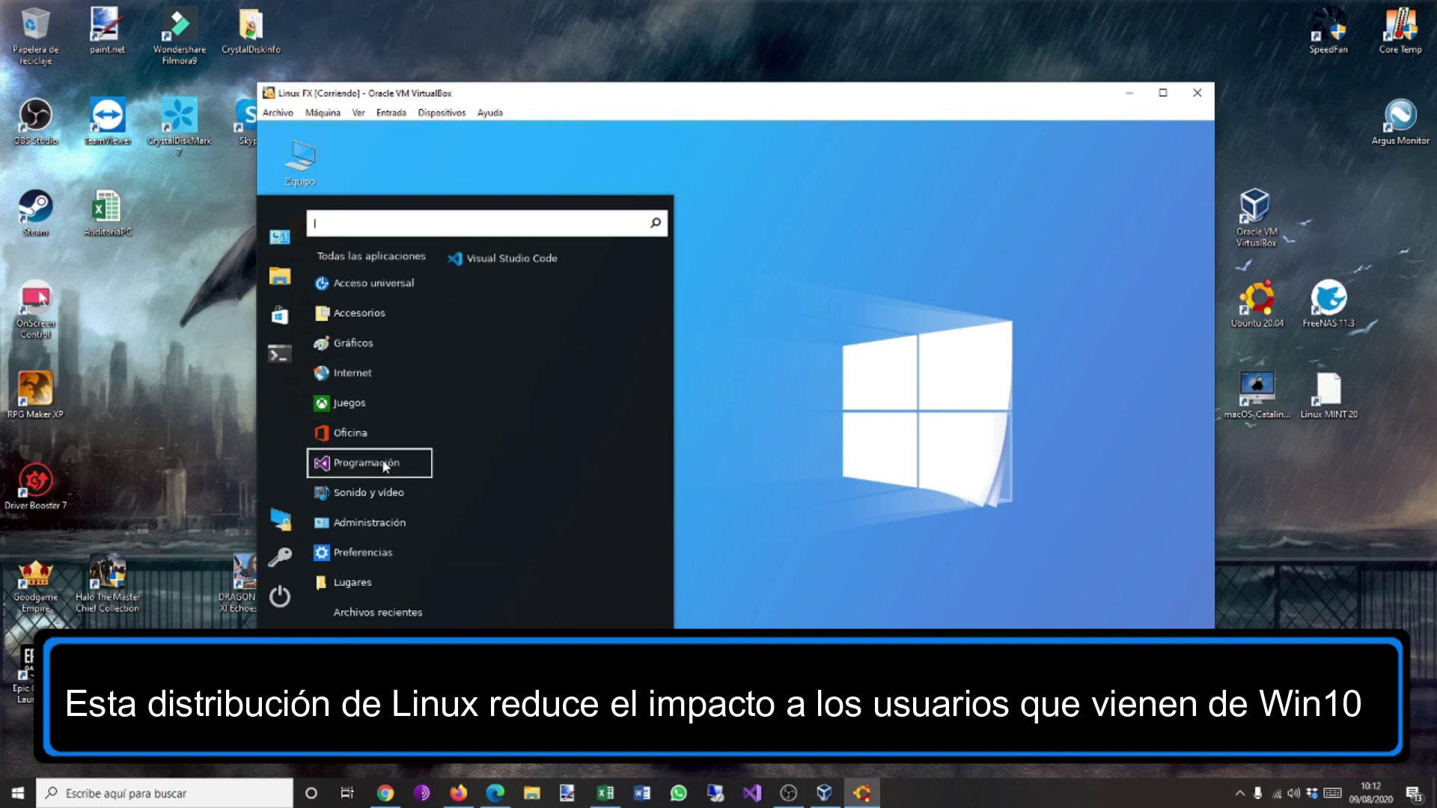
{"action": "mouse_move", "coordinate": [383, 489]}
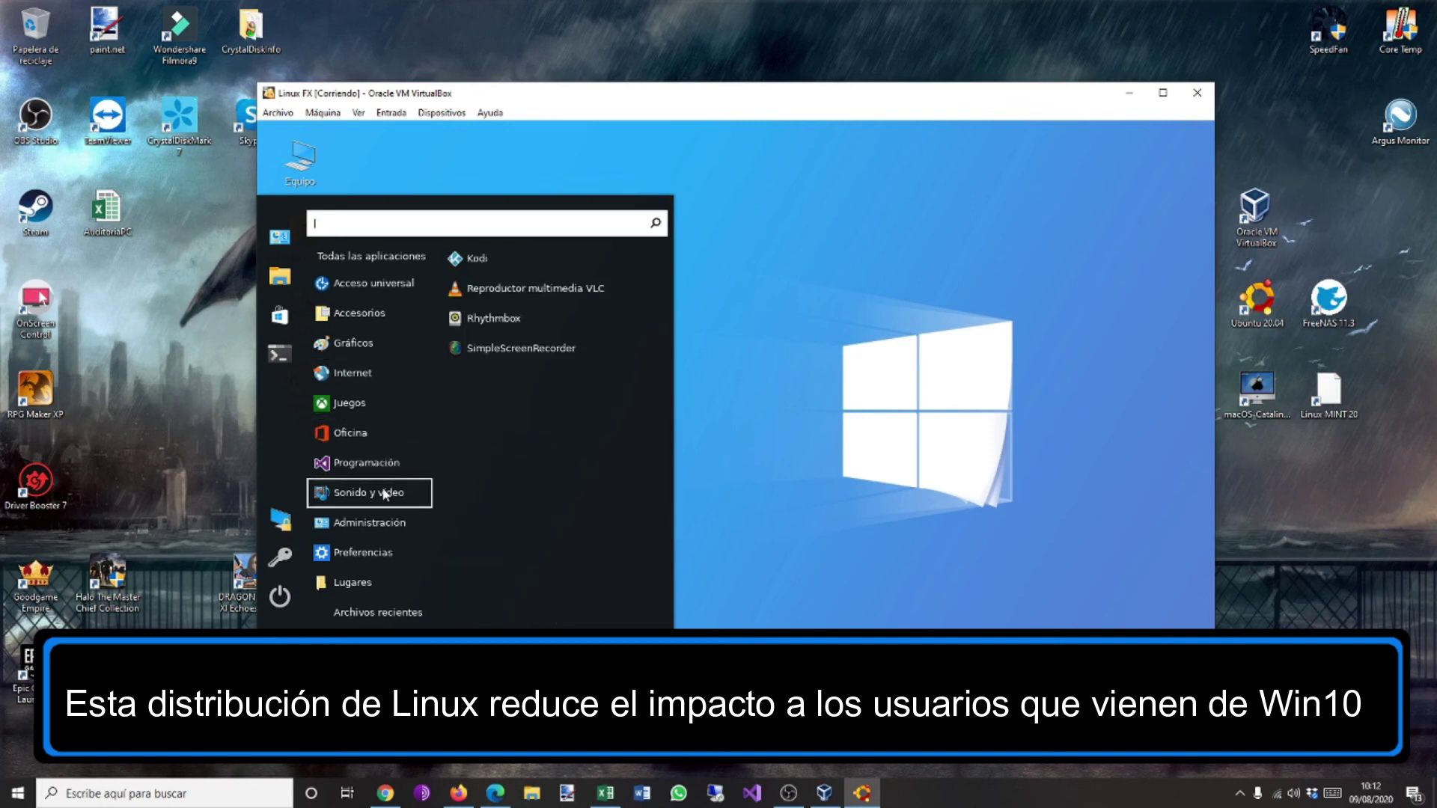
{"action": "mouse_move", "coordinate": [383, 531]}
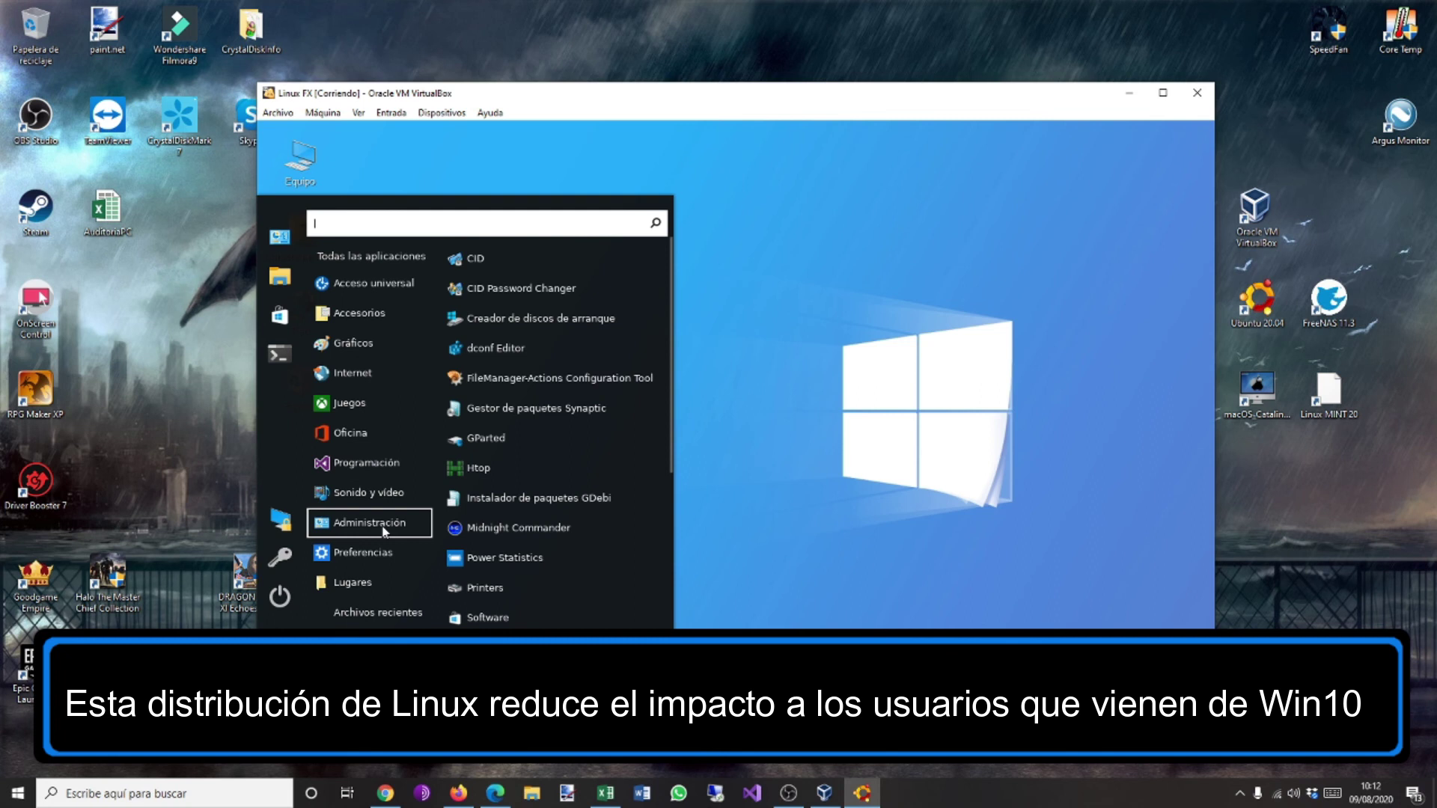
{"action": "left_click", "coordinate": [289, 362]}
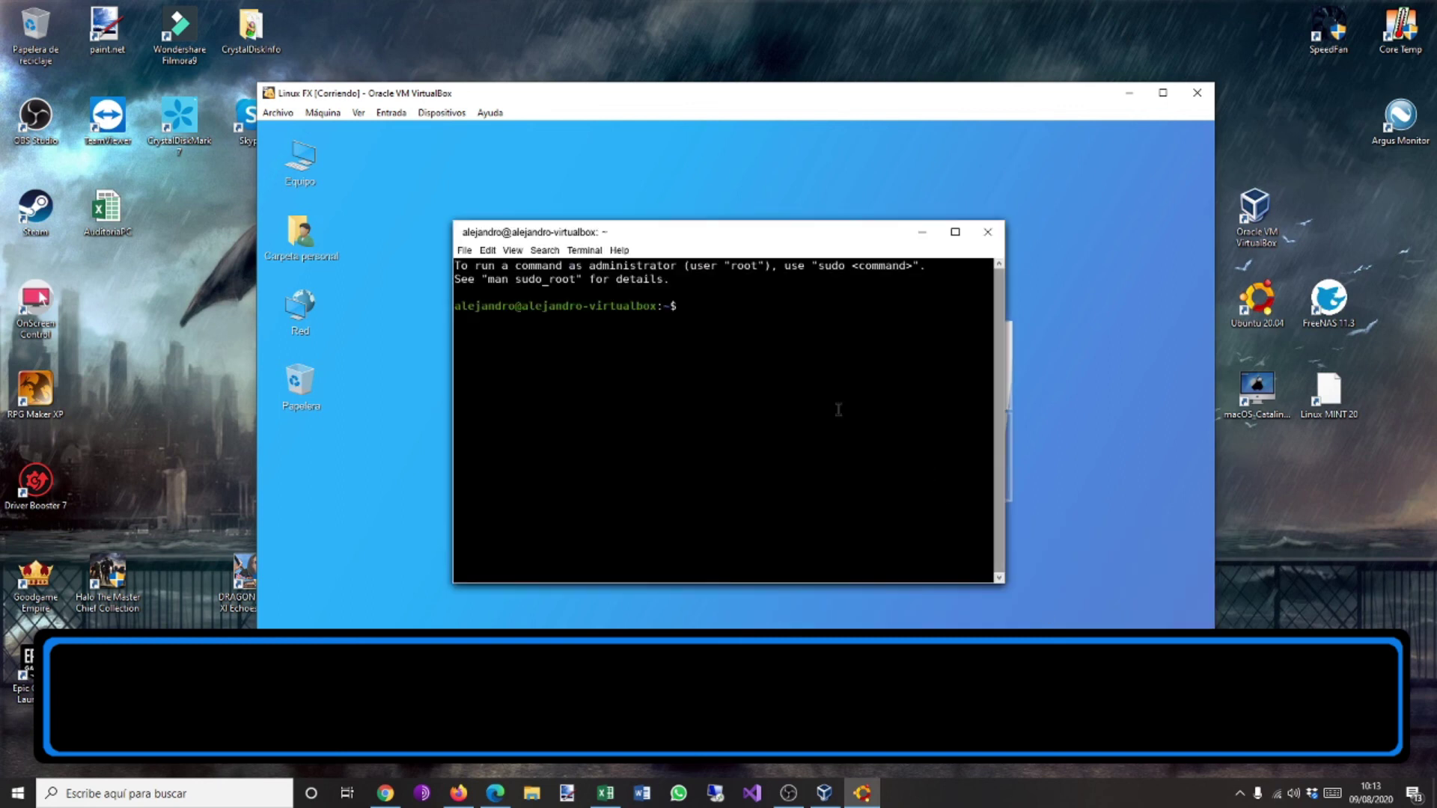
{"action": "left_click", "coordinate": [992, 238]}
{"action": "left_click", "coordinate": [394, 115]}
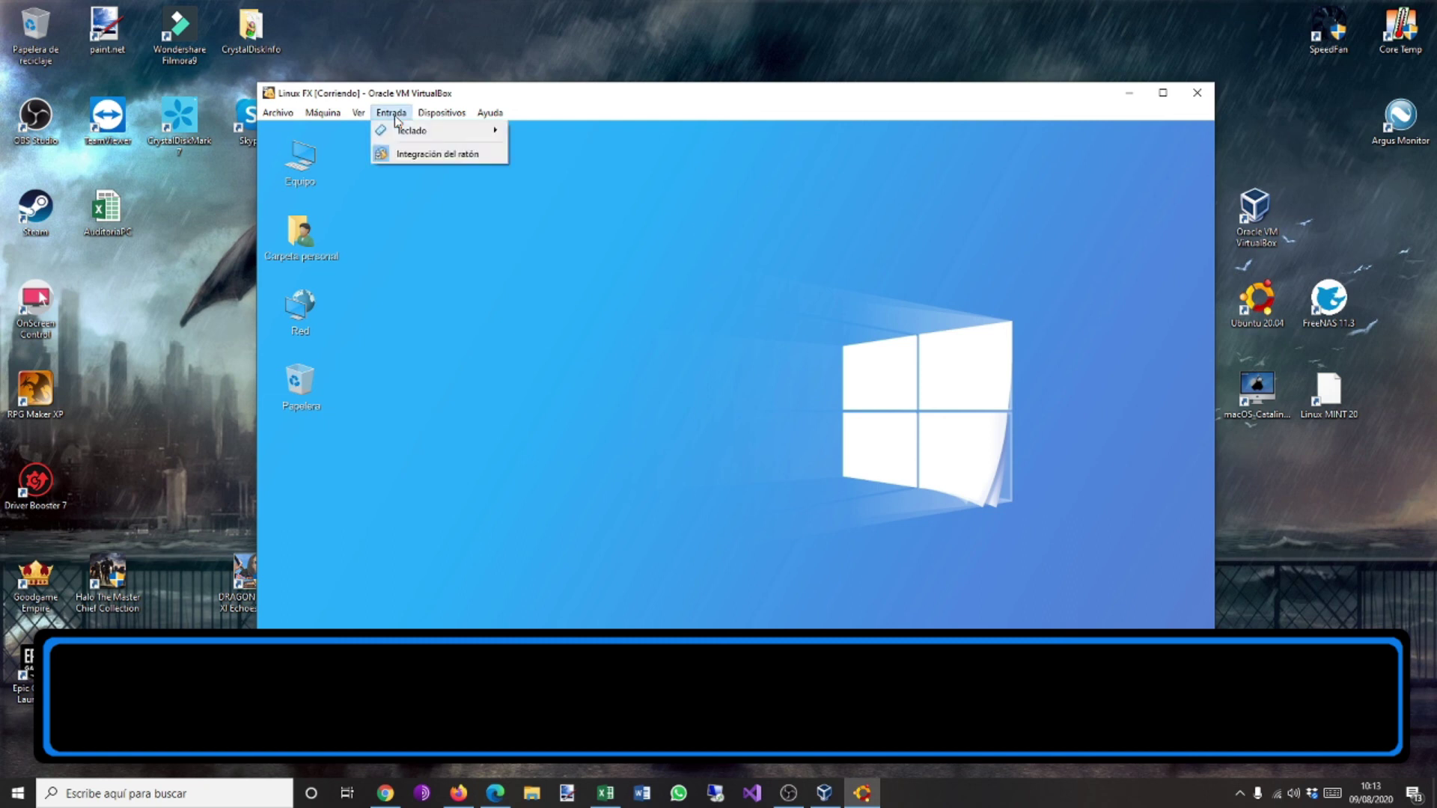
{"action": "mouse_move", "coordinate": [358, 112]}
{"action": "left_click", "coordinate": [327, 144]}
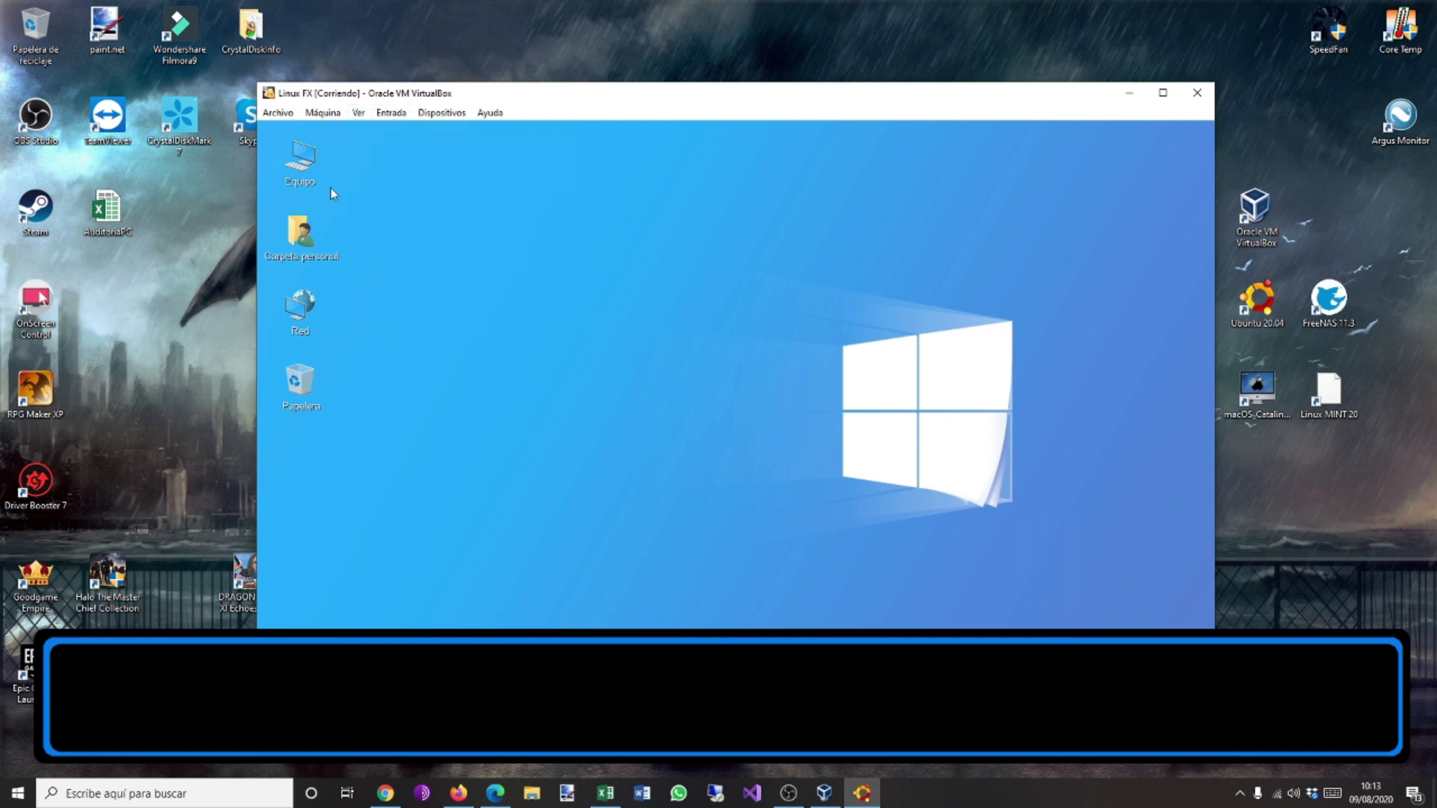
Open the Helloa assistant to view its options, then exit it with Salida.
{"action": "left_click", "coordinate": [319, 253]}
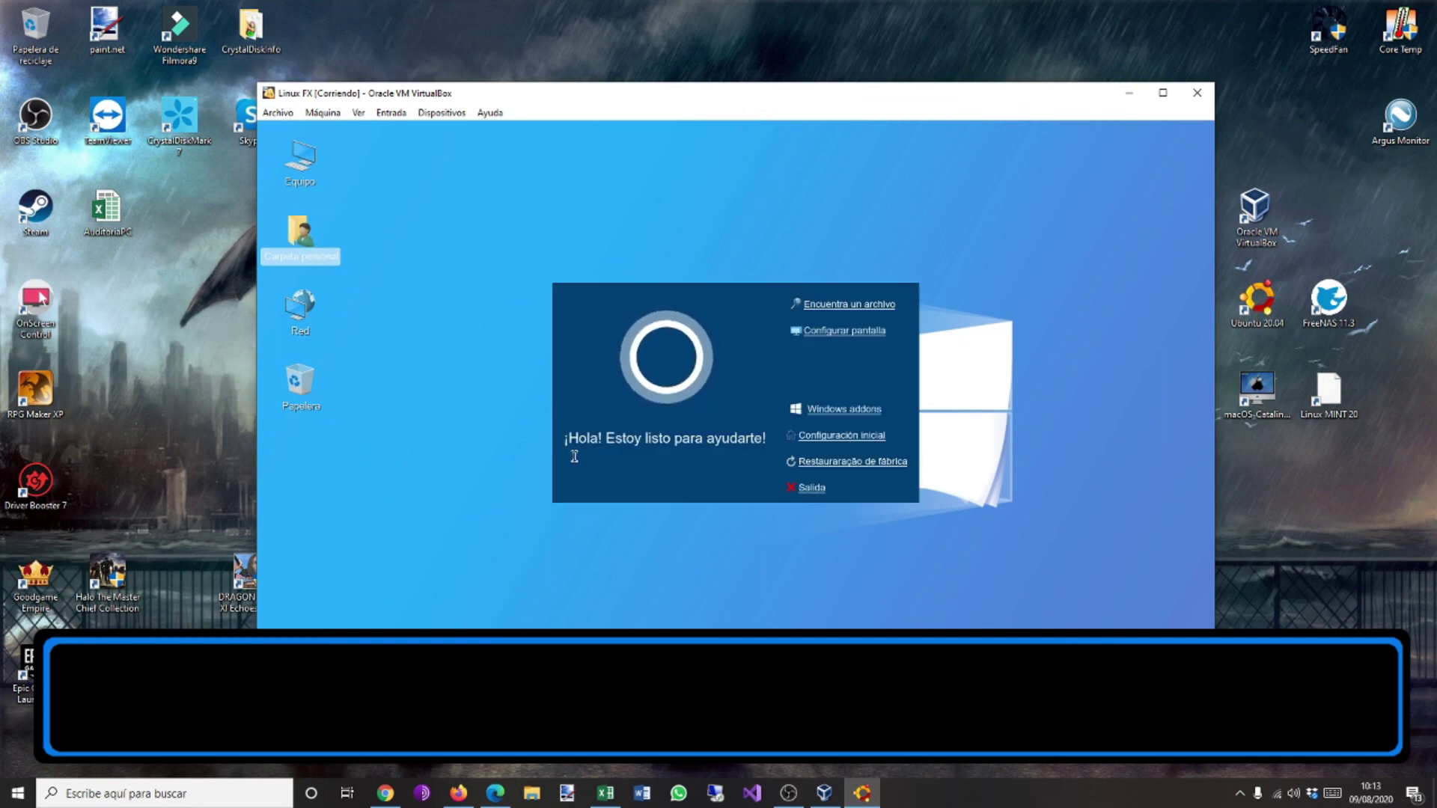
{"action": "left_click", "coordinate": [813, 488]}
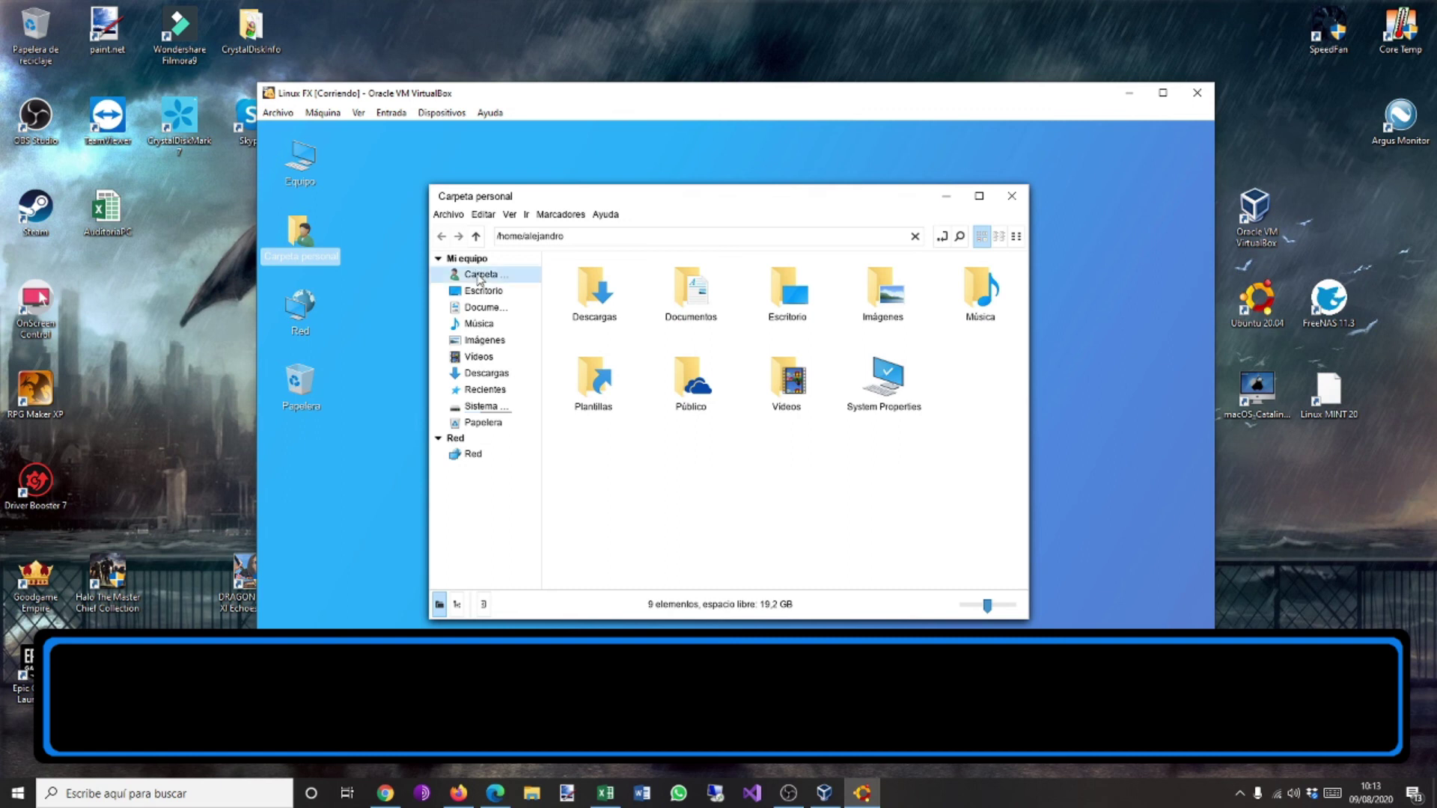
Examine the personal folder and the root file system in the file manager, then close it.
{"action": "right_click", "coordinate": [479, 272]}
{"action": "key", "text": "Escape"}
{"action": "left_click", "coordinate": [479, 410]}
{"action": "right_click", "coordinate": [480, 411]}
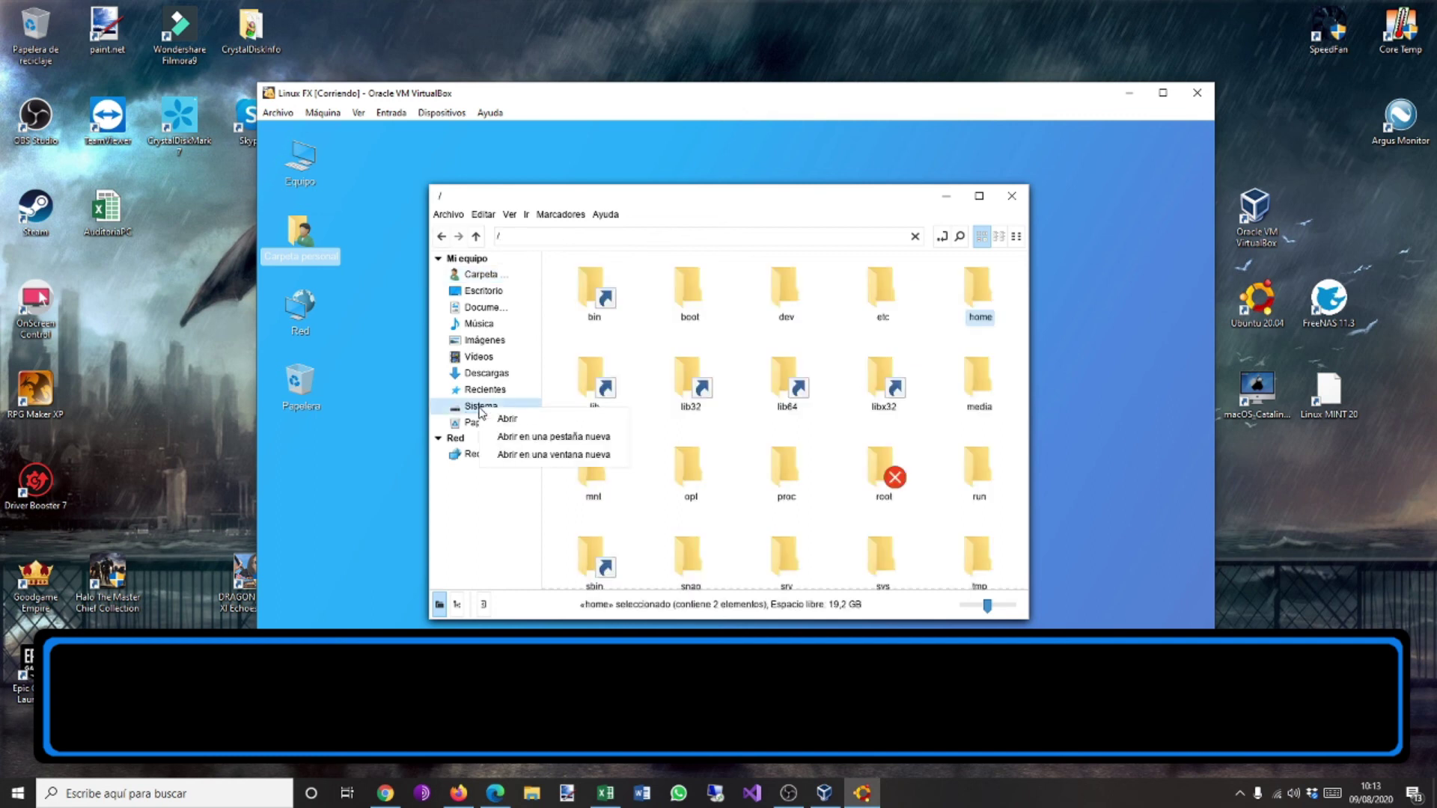
{"action": "left_click", "coordinate": [531, 385]}
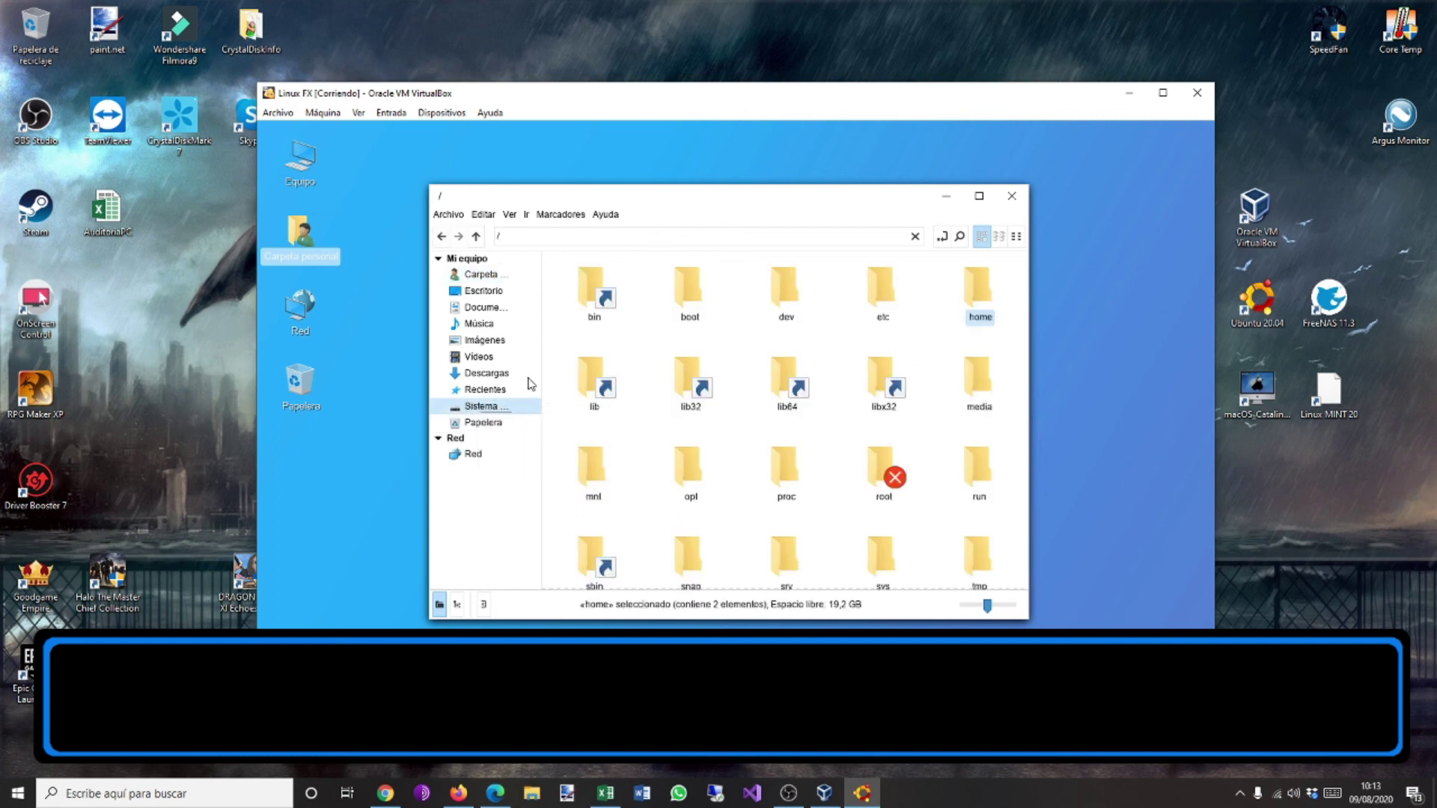
{"action": "left_click", "coordinate": [1018, 200]}
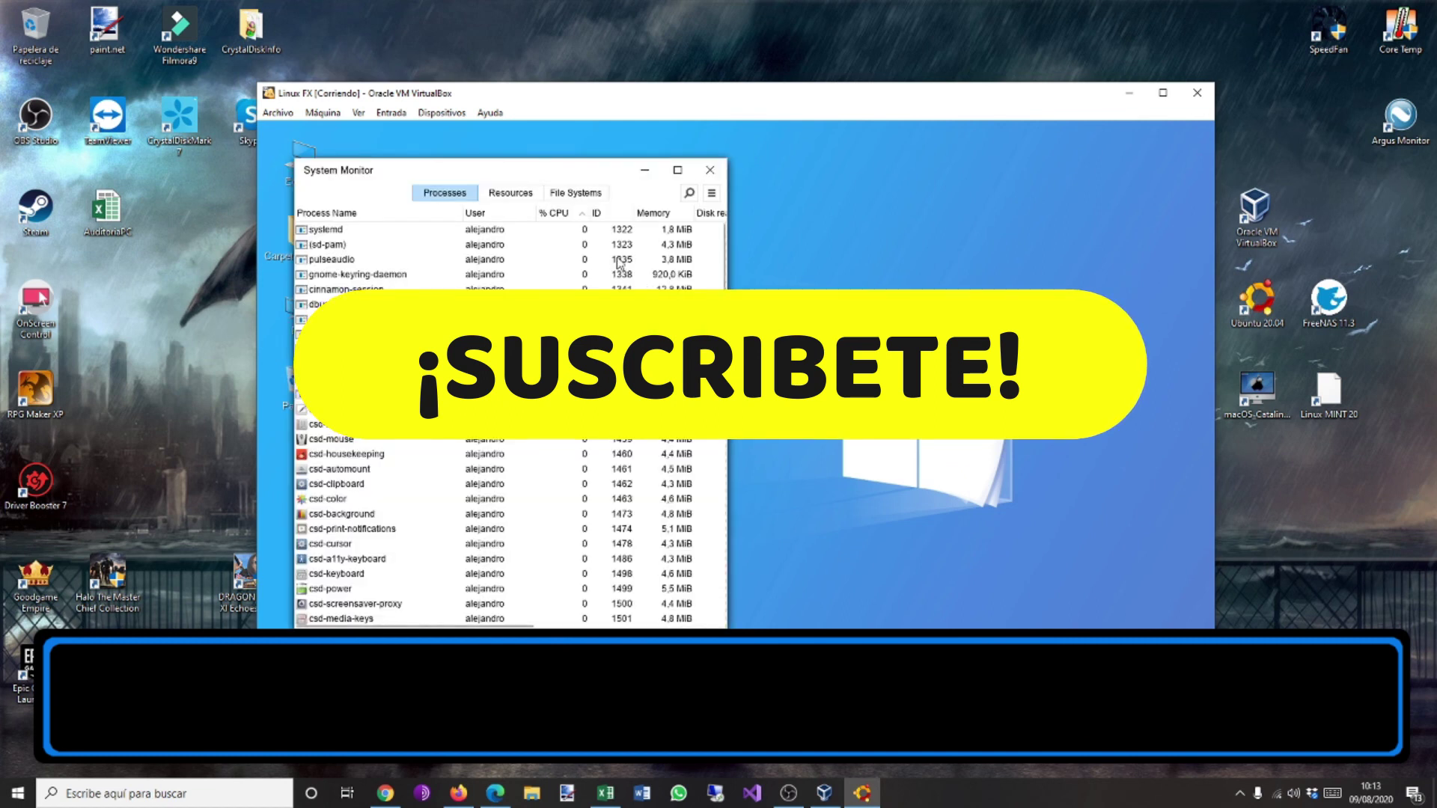
Sort the System Monitor processes by memory use, highest first, and close the monitor.
{"action": "left_click", "coordinate": [652, 212]}
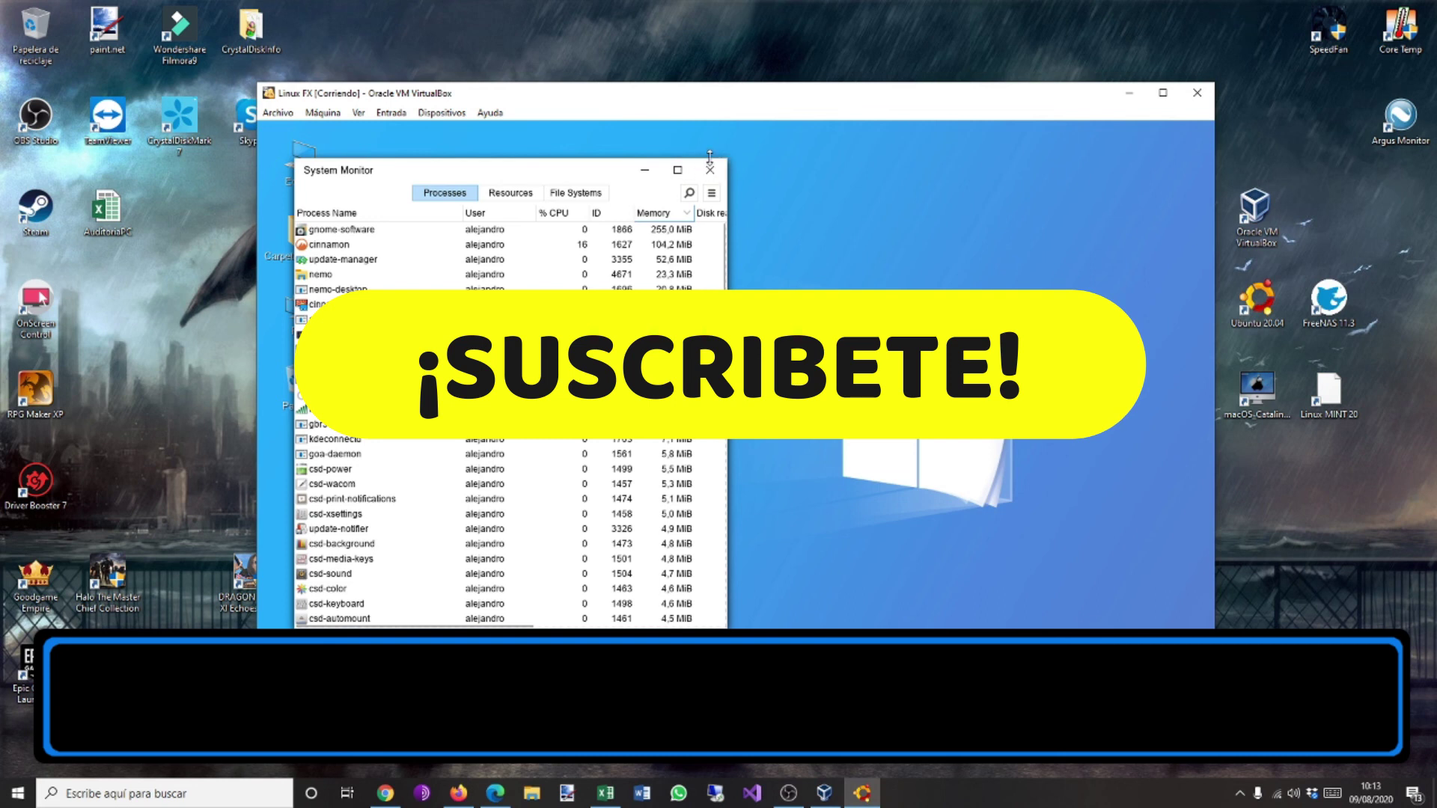
{"action": "left_click", "coordinate": [710, 170]}
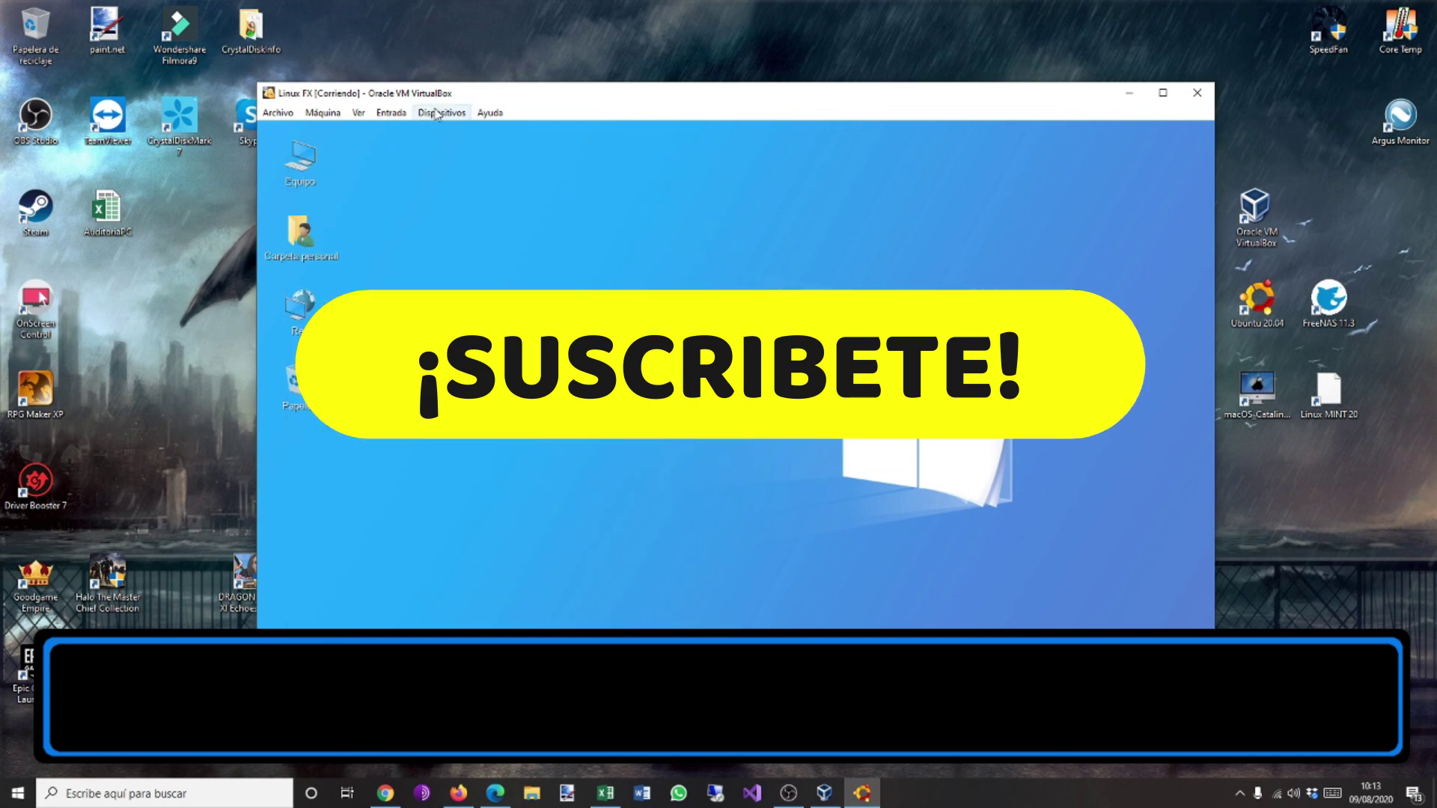
Shut down the Windowsfx guest system, accepting the preselected option in the power dialog.
{"action": "key", "text": "super"}
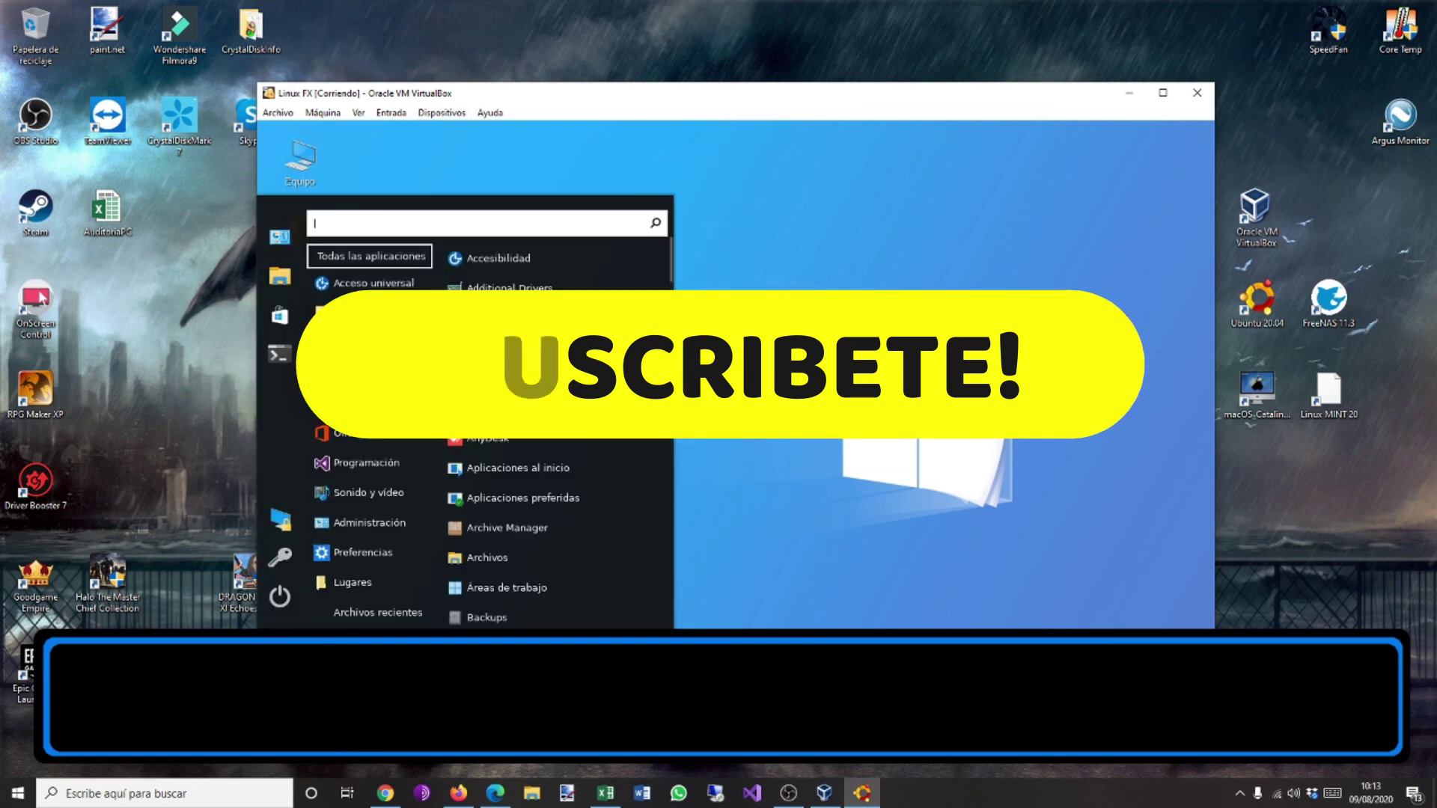
{"action": "left_click", "coordinate": [291, 593]}
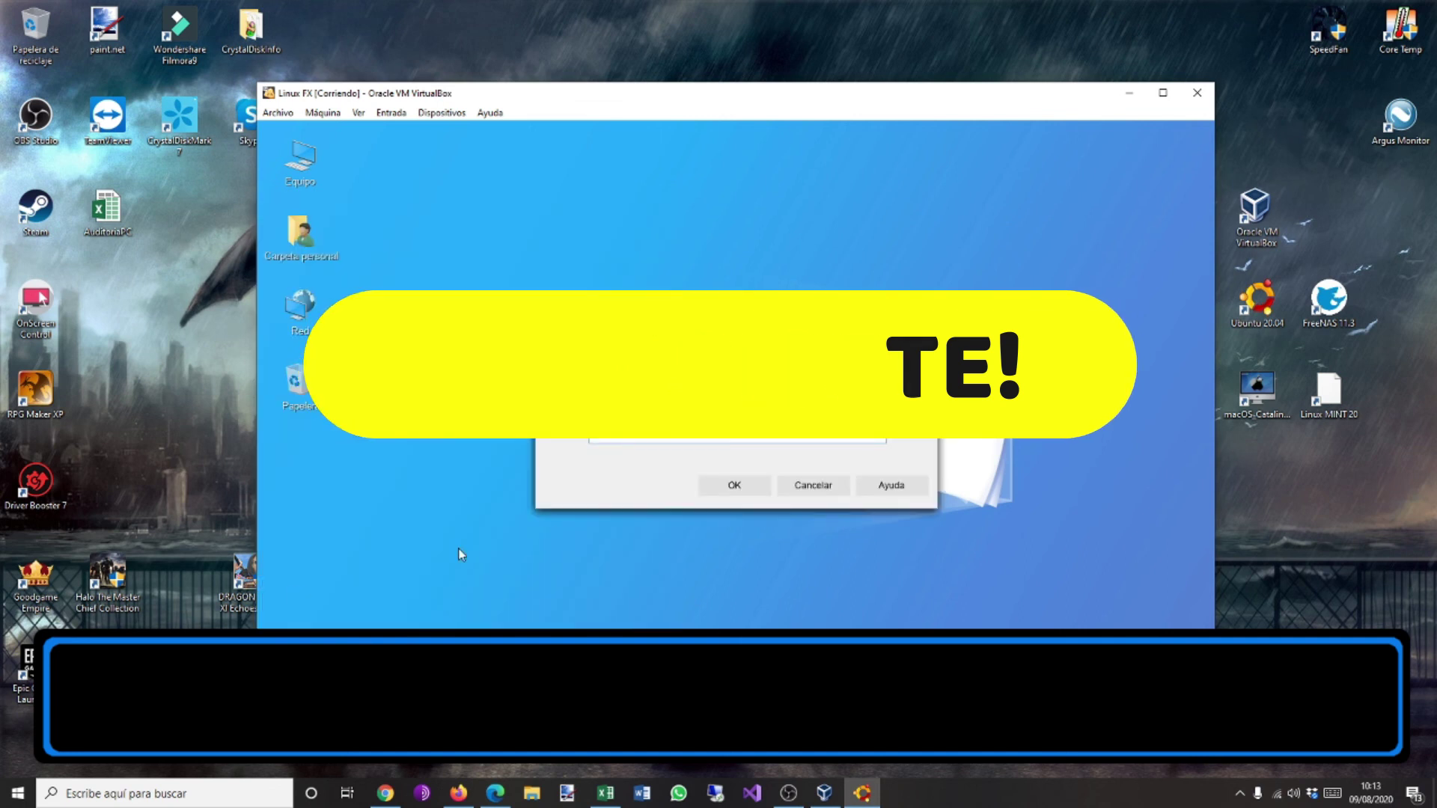
{"action": "left_click", "coordinate": [734, 485]}
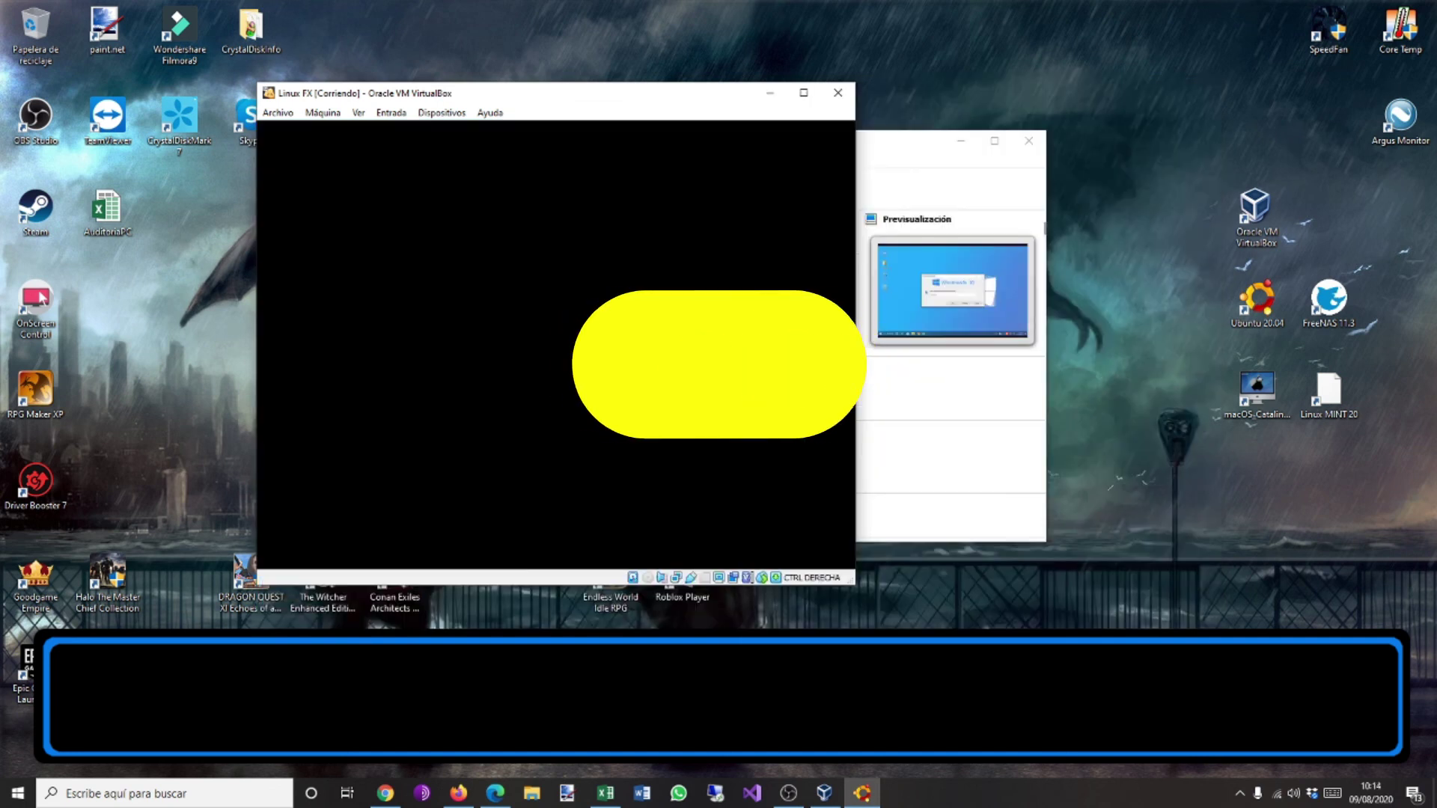